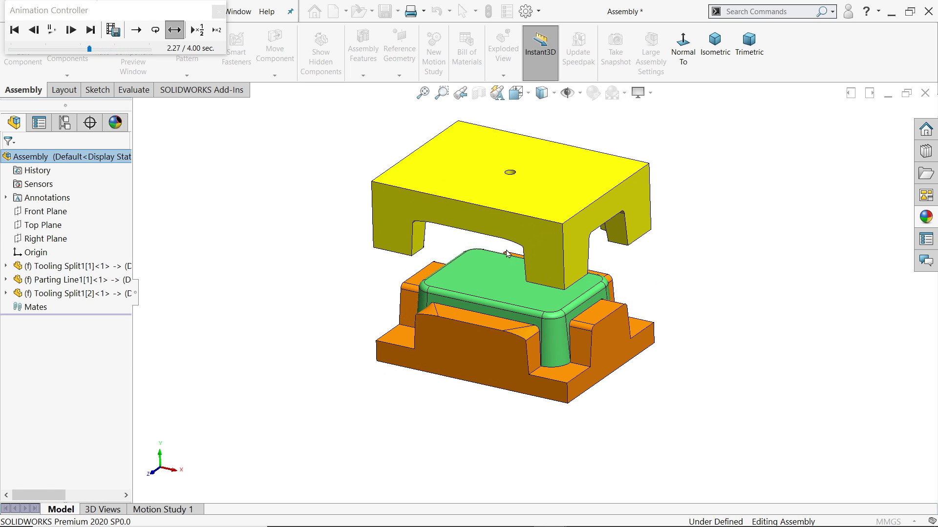
Orbit the view from low in front back to above, then zoom out
{"action": "middle_click_drag", "start_coordinate": [671, 278], "coordinate": [681, 177]}
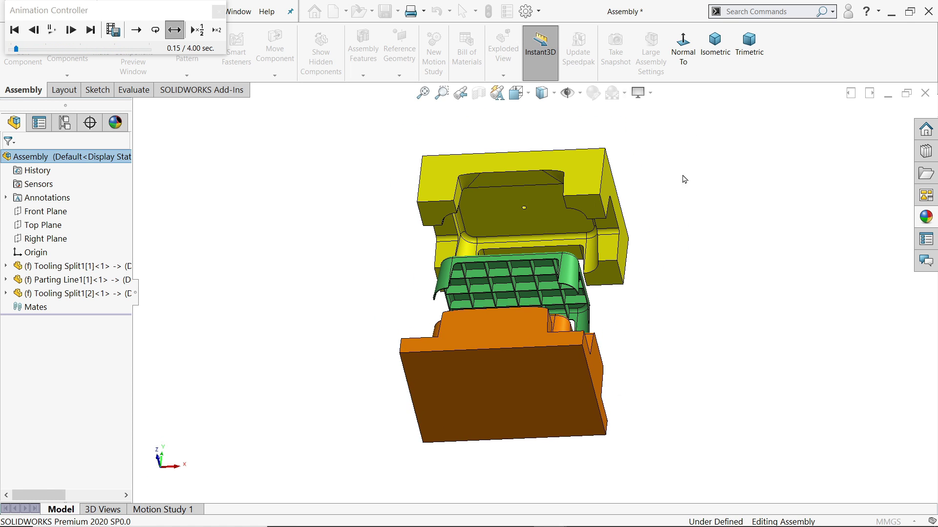
{"action": "middle_click_drag", "start_coordinate": [679, 213], "coordinate": [656, 320]}
{"action": "scroll", "coordinate": [657, 322], "scroll_direction": "down", "scroll_amount": 3}
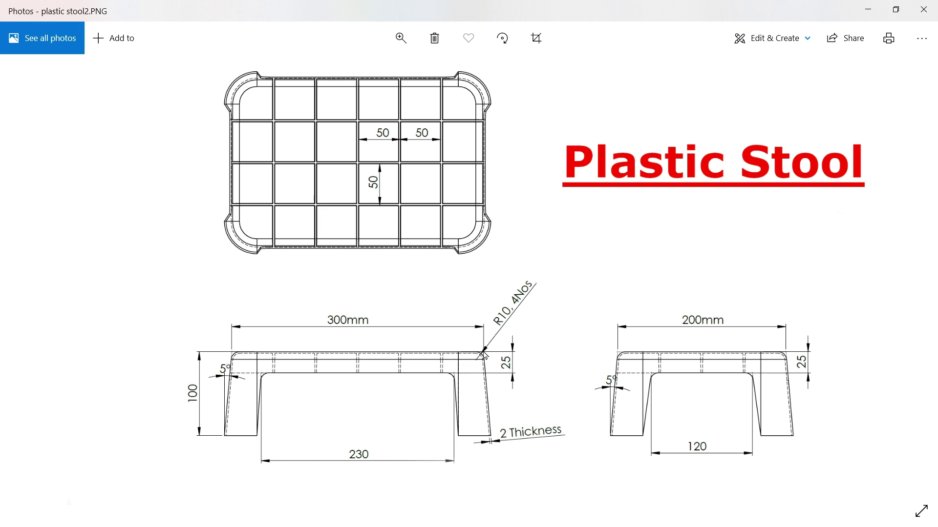
Return to Part5, apply the Plain White background scene, and keep MMGS millimetre units
{"action": "left_click", "coordinate": [870, 10]}
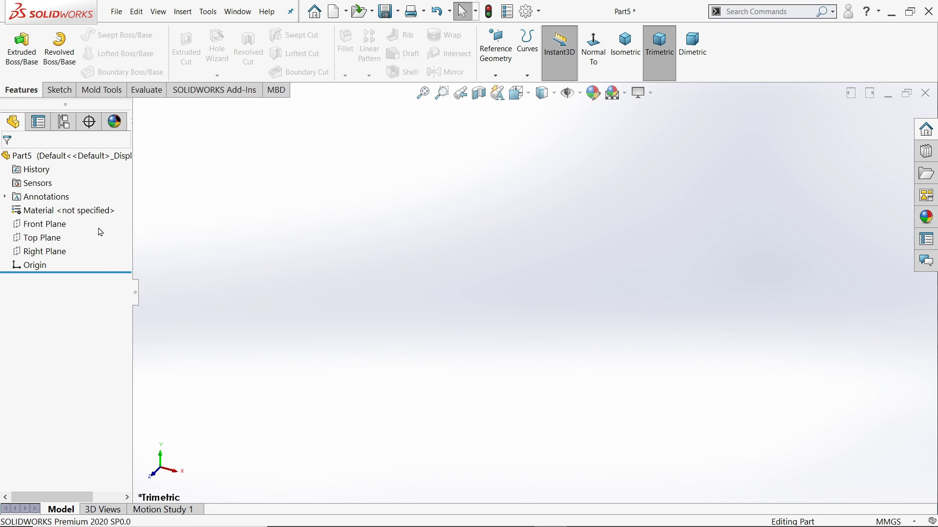
{"action": "left_click", "coordinate": [624, 93]}
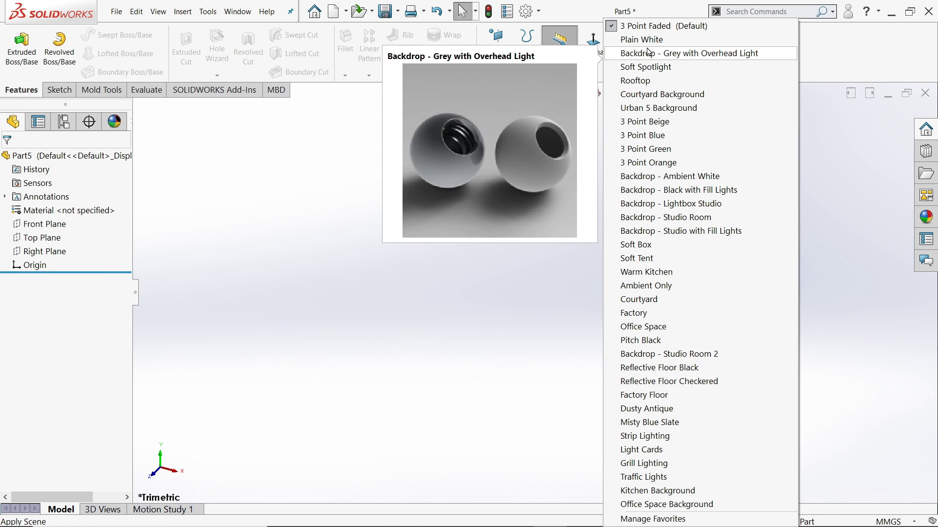
{"action": "left_click", "coordinate": [527, 186]}
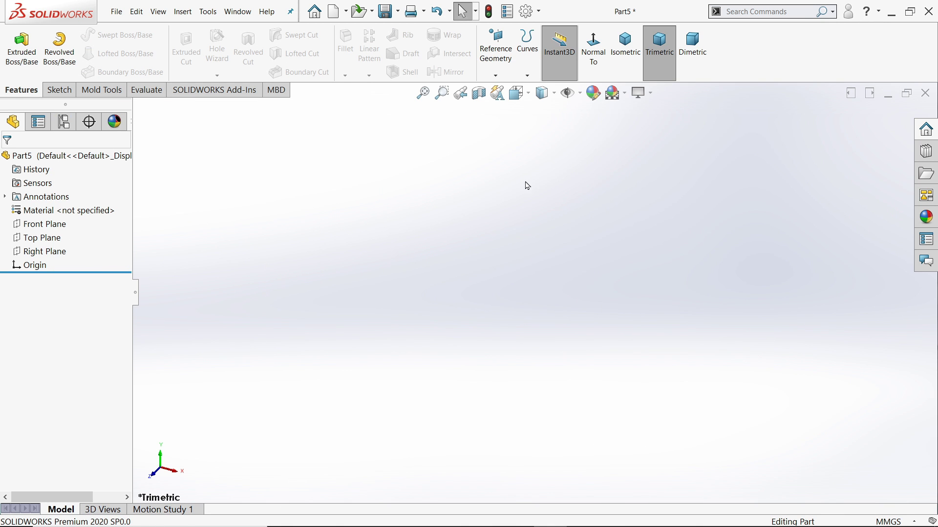
{"action": "left_click", "coordinate": [624, 93]}
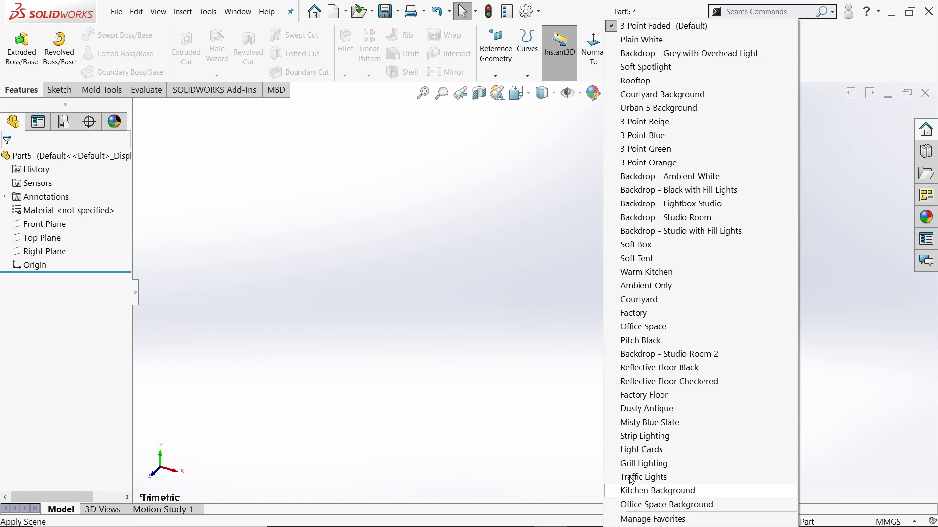
{"action": "left_click", "coordinate": [650, 40]}
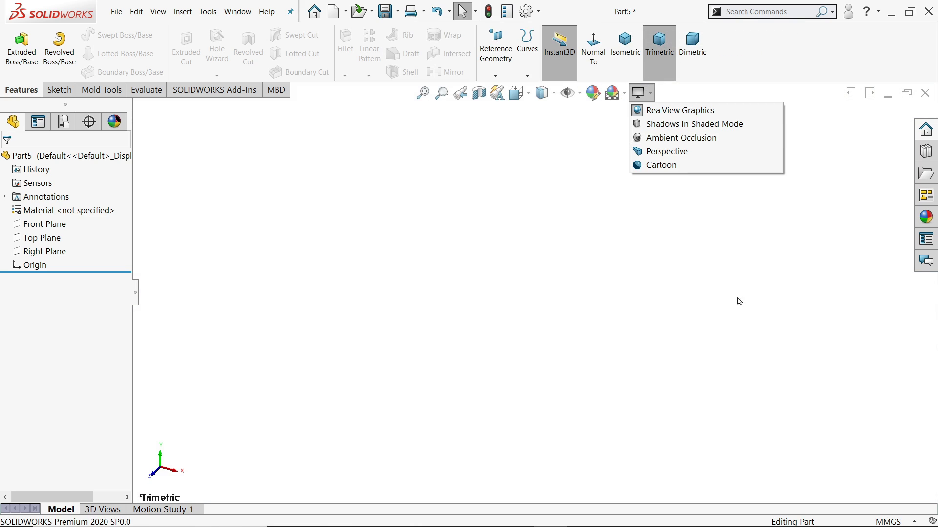
{"action": "left_click", "coordinate": [878, 521]}
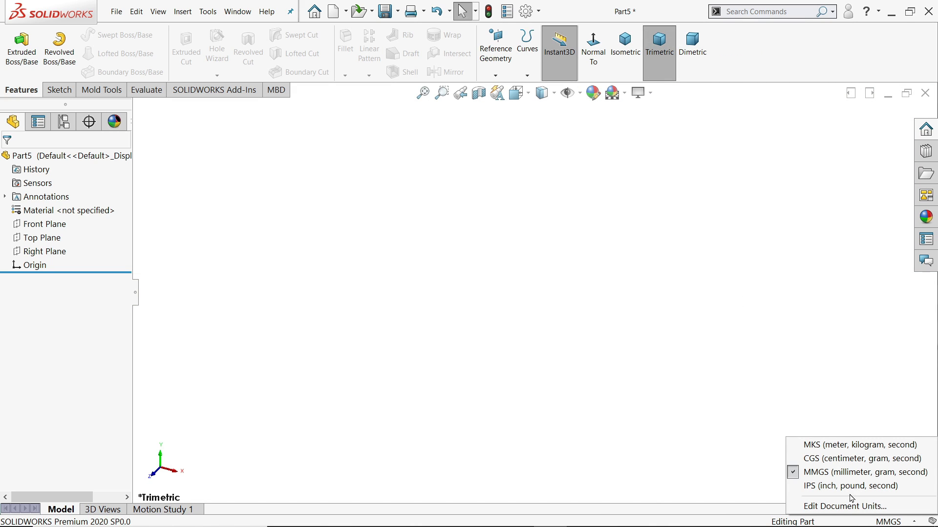
{"action": "left_click", "coordinate": [707, 364]}
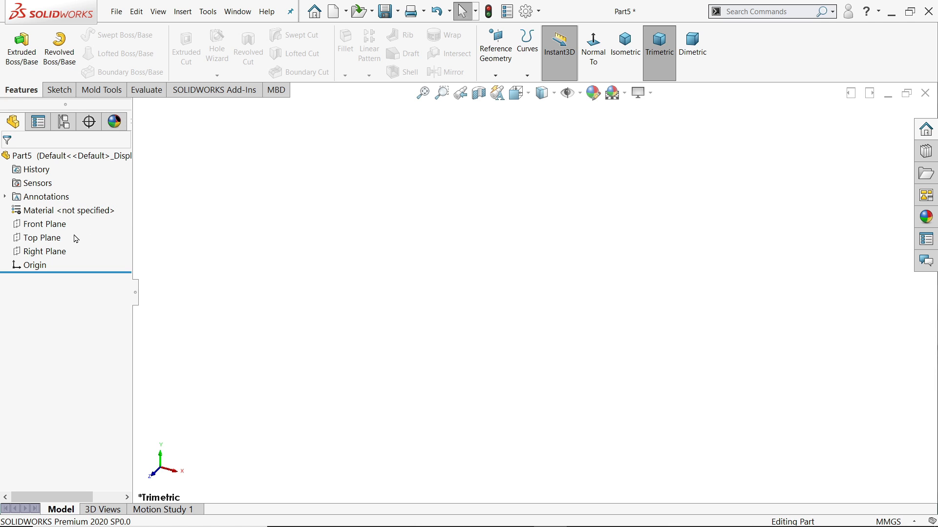
Start an extruded boss and sketch a 300 by 200 center rectangle on the Top Plane origin
{"action": "left_click", "coordinate": [19, 55]}
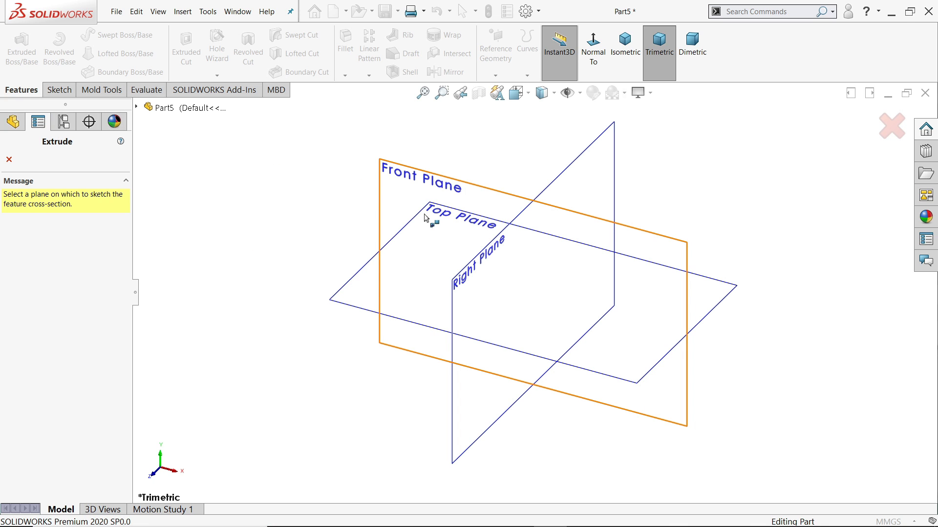
{"action": "left_click", "coordinate": [337, 298]}
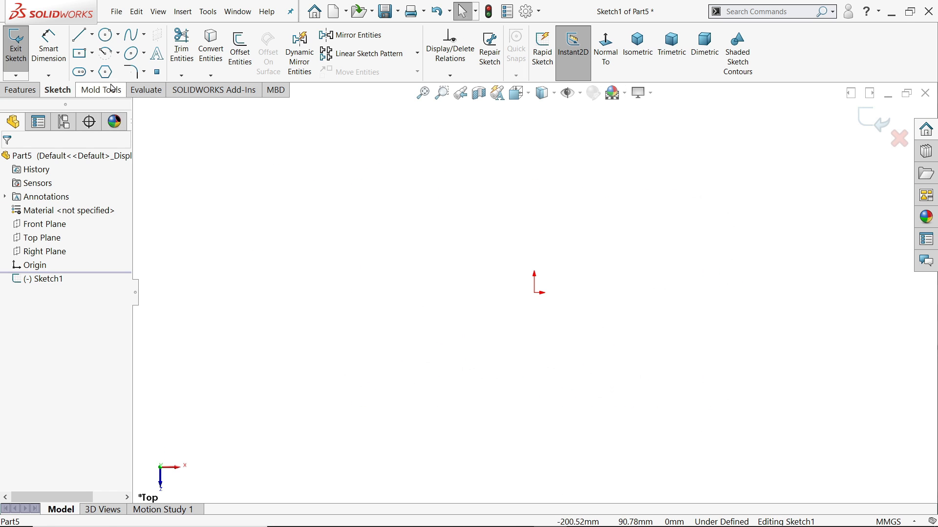
{"action": "left_click", "coordinate": [92, 53]}
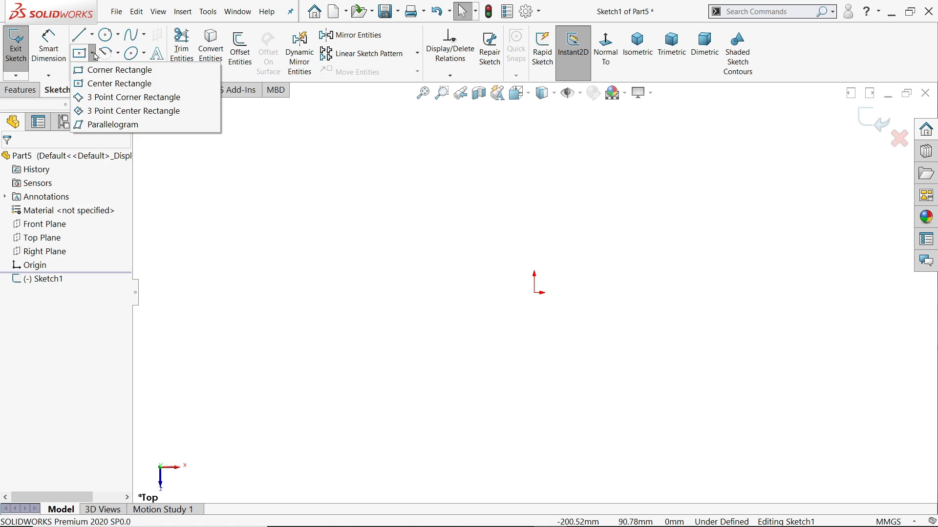
{"action": "left_click", "coordinate": [109, 83]}
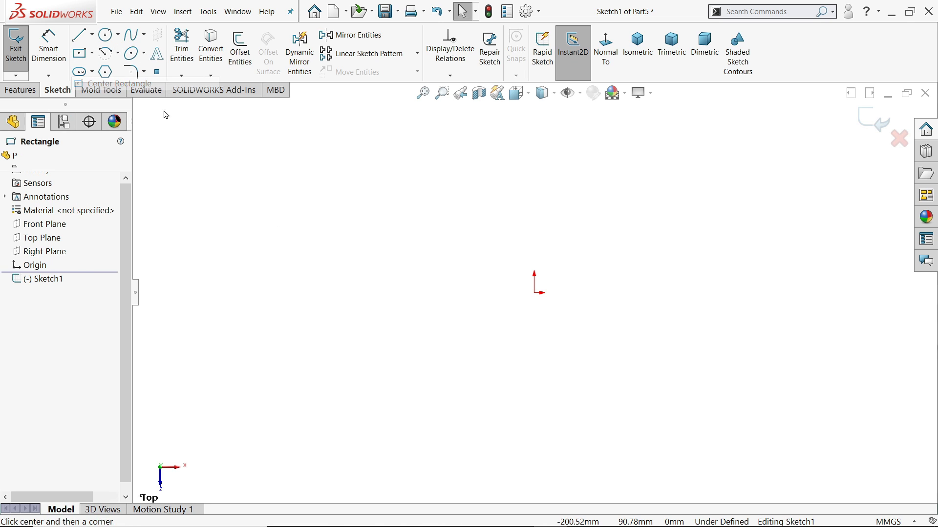
{"action": "left_click", "coordinate": [536, 294]}
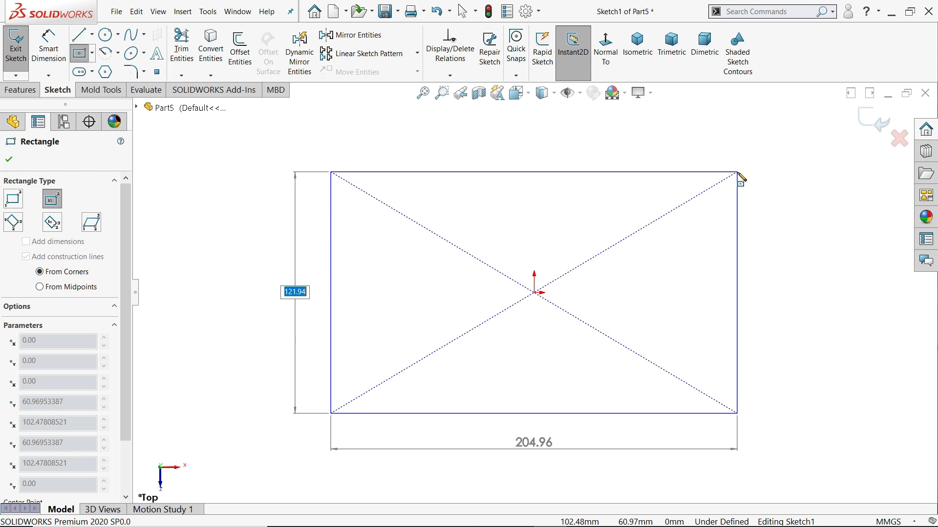
{"action": "type", "text": "200"}
{"action": "key", "text": "Return"}
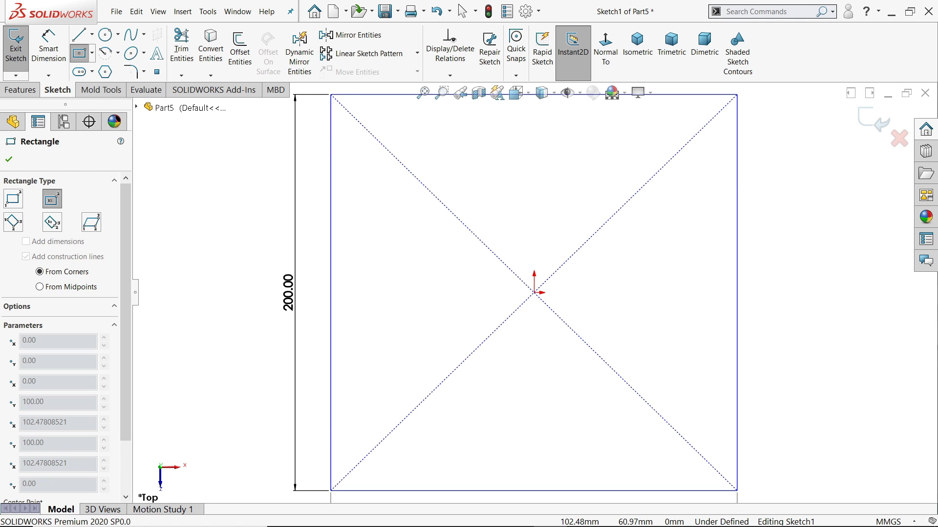
{"action": "type", "text": "300"}
{"action": "key", "text": "Return"}
Round all four rectangle corners with 30 mm sketch fillets
{"action": "scroll", "coordinate": [601, 262], "scroll_direction": "up", "scroll_amount": 2}
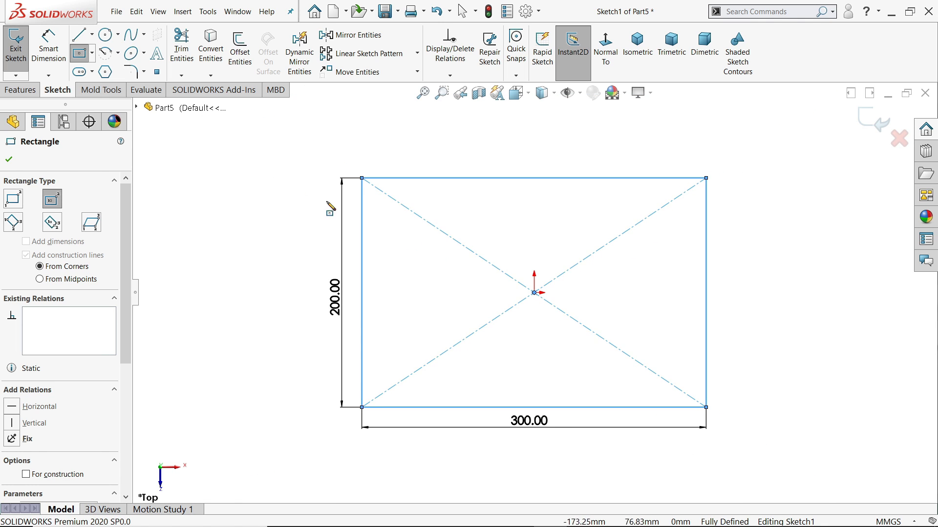
{"action": "left_click", "coordinate": [131, 72]}
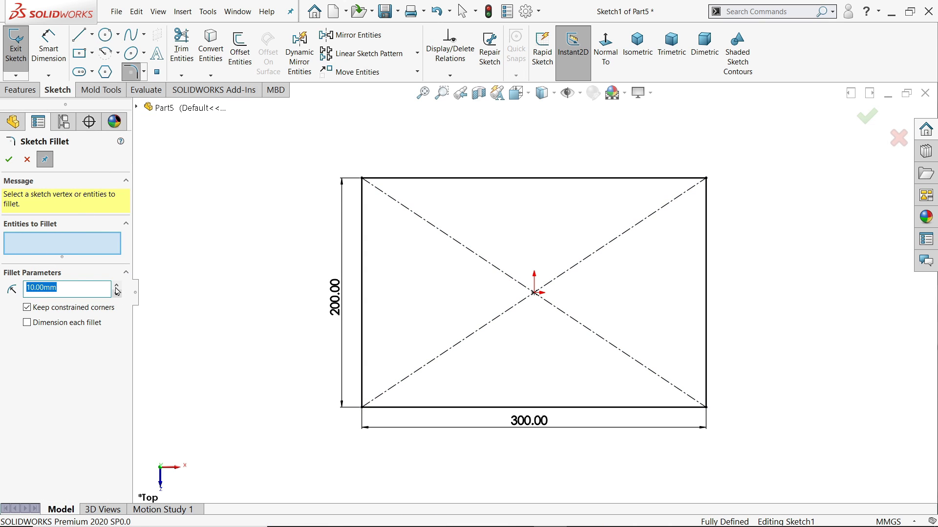
{"action": "left_click", "coordinate": [116, 285]}
{"action": "left_click", "coordinate": [117, 285]}
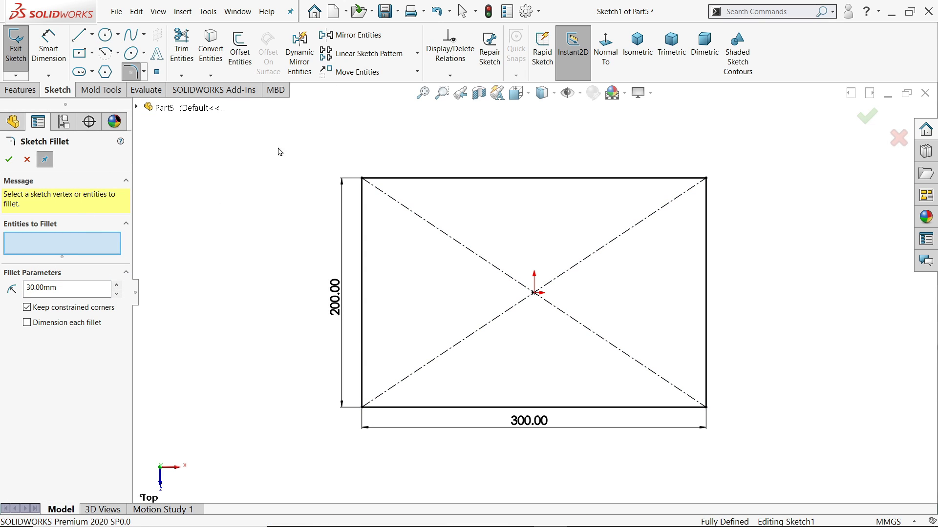
{"action": "left_click_drag", "start_coordinate": [275, 138], "coordinate": [753, 452]}
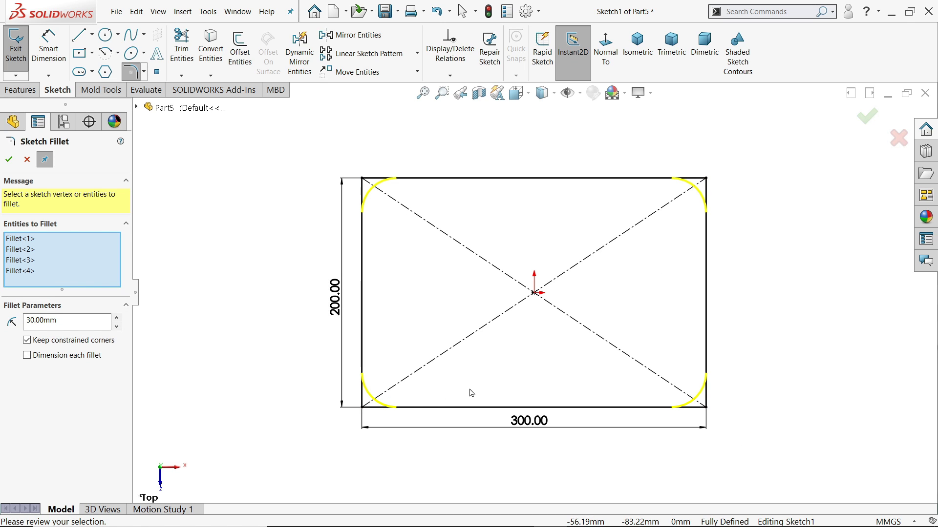
{"action": "left_click", "coordinate": [9, 159]}
Exit the sketch and set a Blind extrusion depth of 100 mm
{"action": "left_click", "coordinate": [27, 159]}
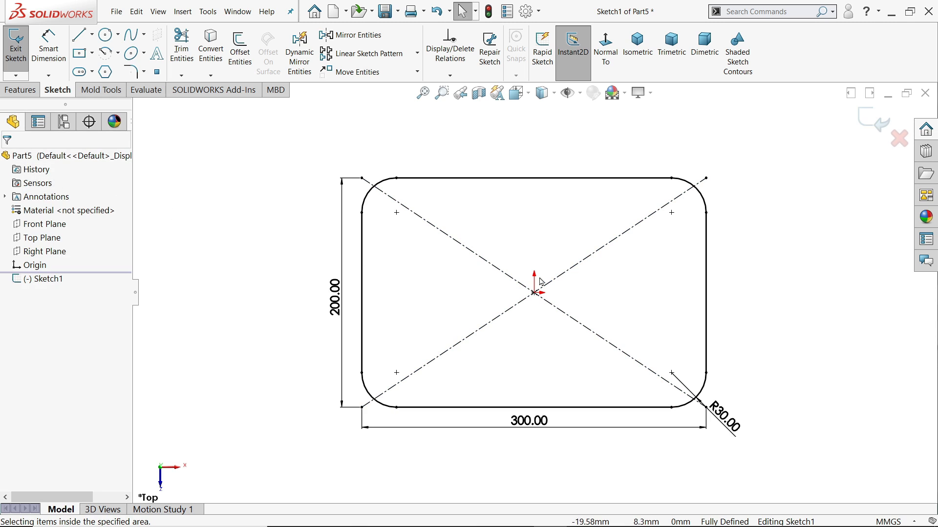
{"action": "left_click", "coordinate": [878, 128]}
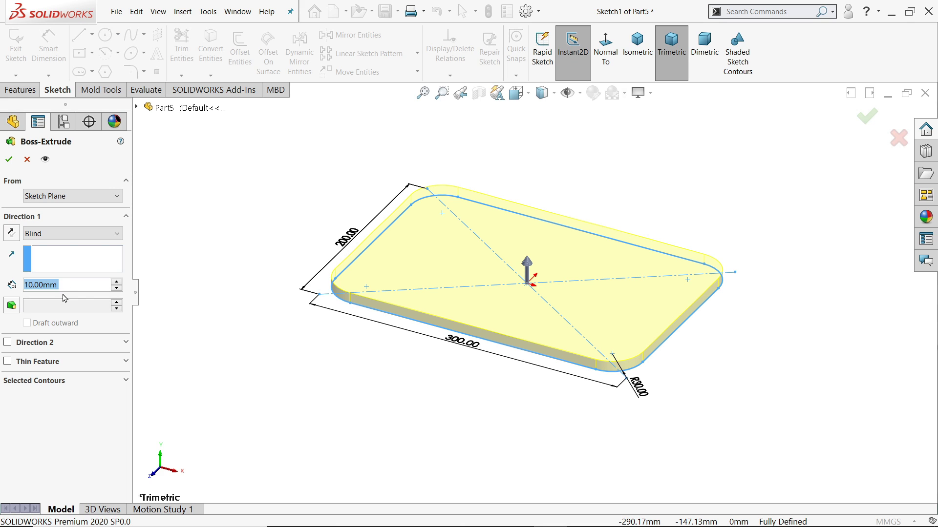
{"action": "left_click", "coordinate": [39, 233]}
{"action": "left_click", "coordinate": [36, 244]}
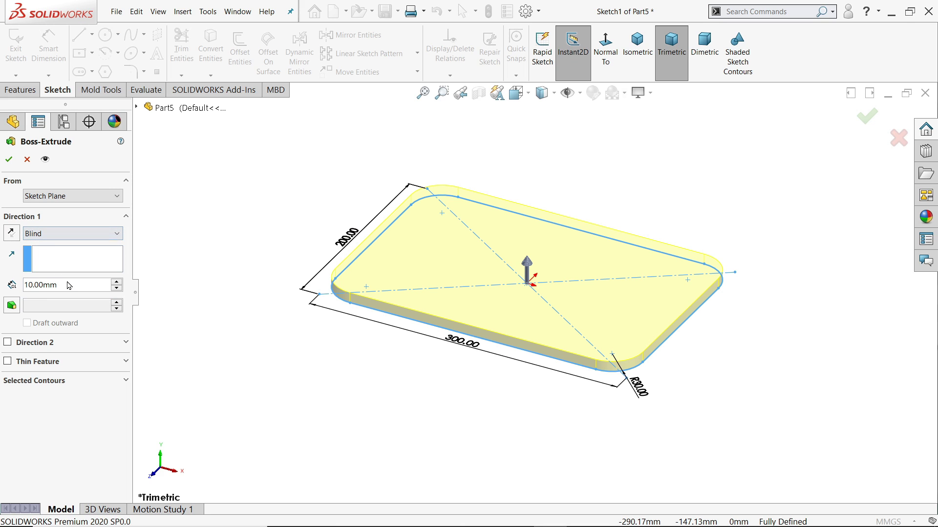
{"action": "type", "text": "100"}
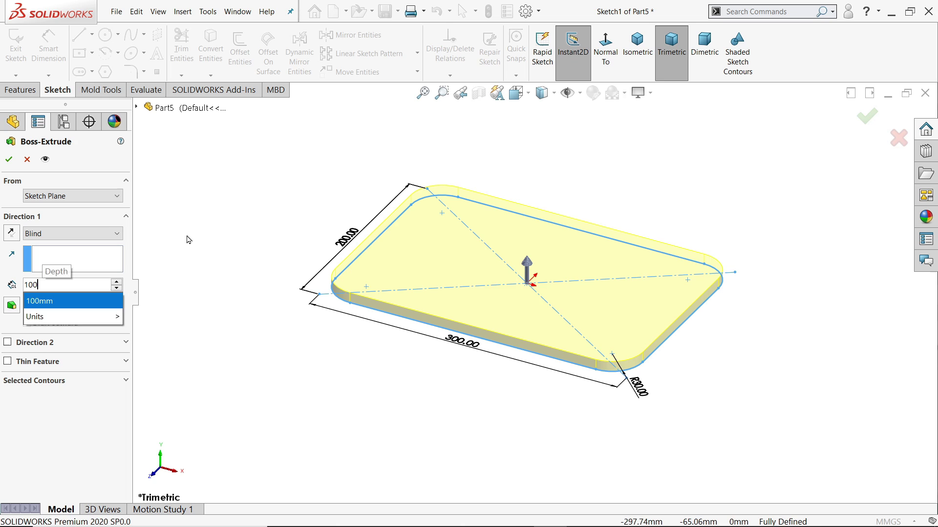
{"action": "key", "text": "Return"}
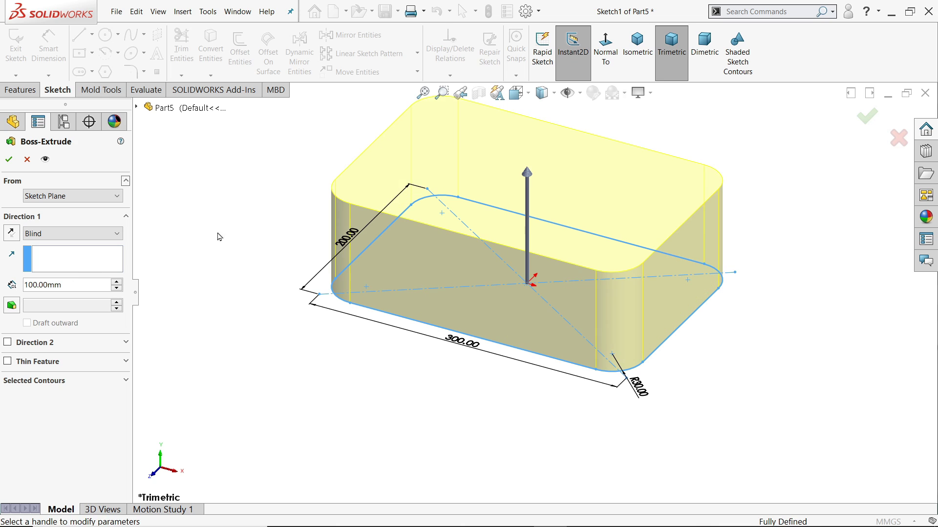
Reverse the extrusion downward, add a 5° outward draft, and create Boss-Extrude1
{"action": "left_click", "coordinate": [14, 235]}
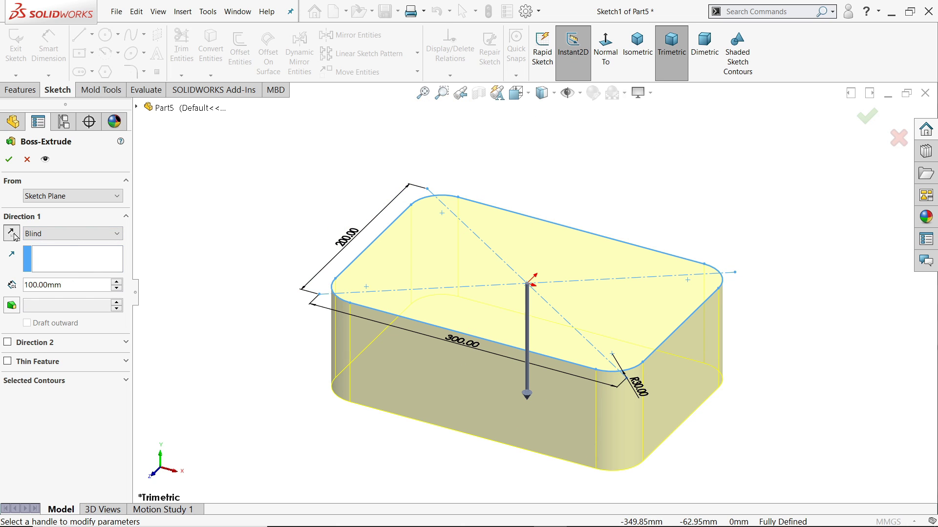
{"action": "left_click", "coordinate": [13, 306]}
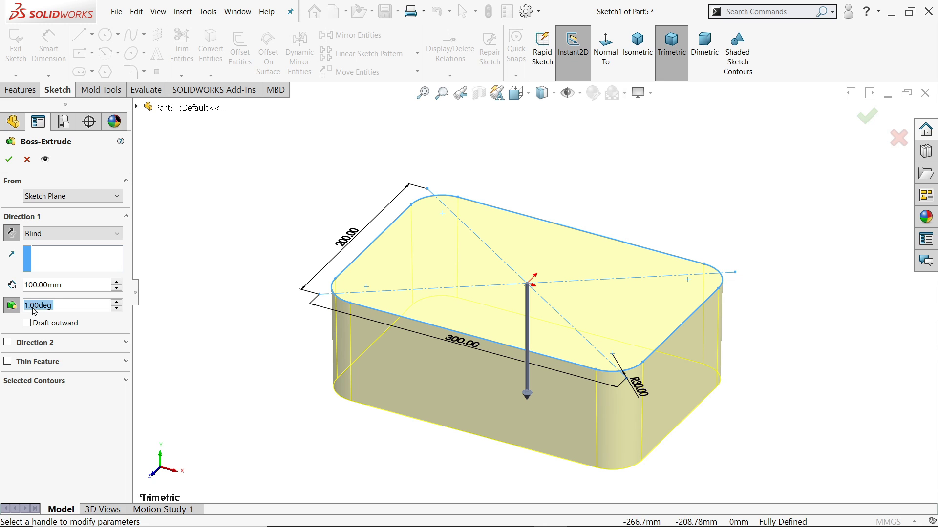
{"action": "type", "text": "5"}
{"action": "key", "text": "Return"}
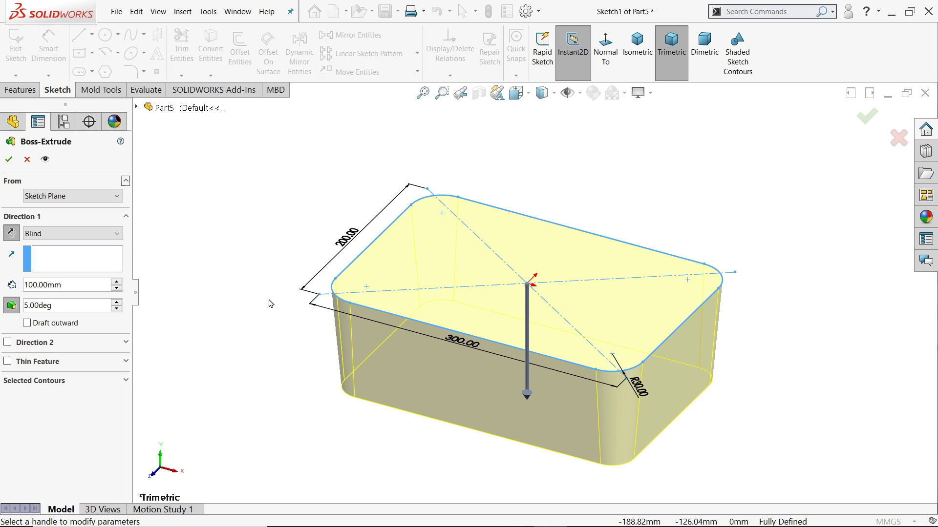
{"action": "scroll", "coordinate": [581, 408], "scroll_direction": "down", "scroll_amount": 3}
{"action": "scroll", "coordinate": [606, 355], "scroll_direction": "up", "scroll_amount": 3}
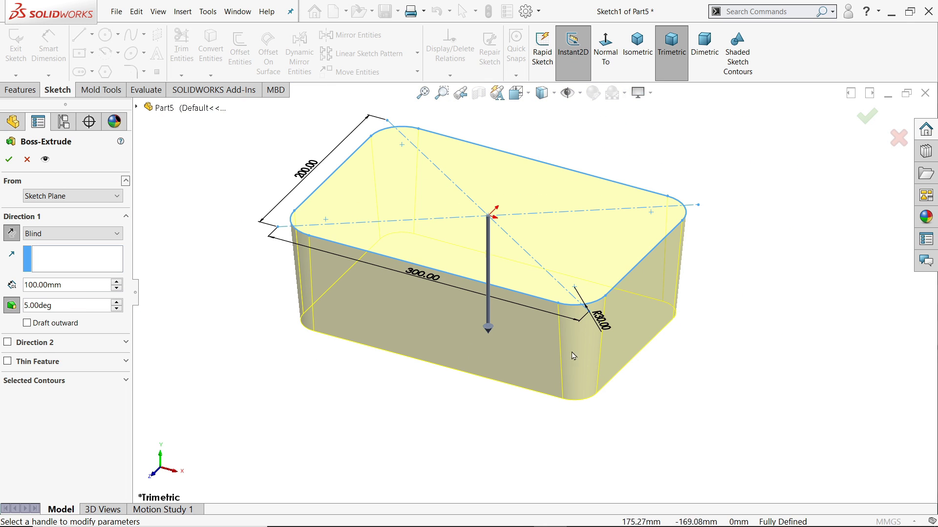
{"action": "scroll", "coordinate": [450, 233], "scroll_direction": "down", "scroll_amount": 1}
{"action": "left_click", "coordinate": [27, 323]}
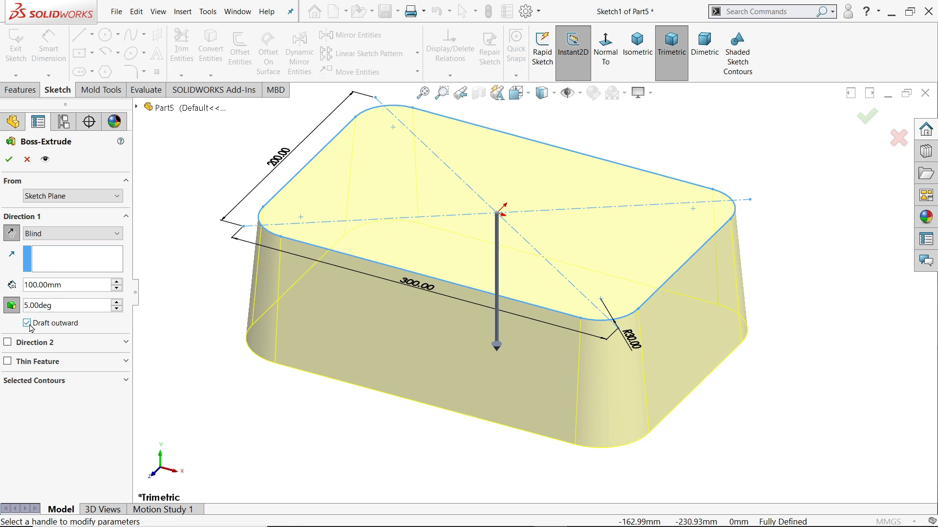
{"action": "left_click", "coordinate": [9, 159]}
Round the block's top edges with a 10 mm fillet, then switch to the stool drawing
{"action": "key", "text": "z"}
{"action": "left_click", "coordinate": [323, 230]}
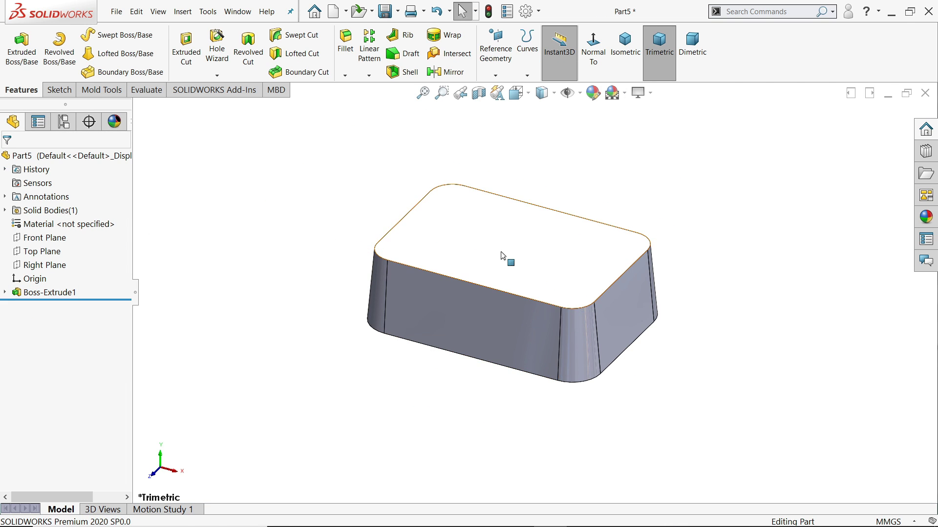
{"action": "scroll", "coordinate": [506, 259], "scroll_direction": "down", "scroll_amount": 3}
{"action": "left_click", "coordinate": [343, 47]}
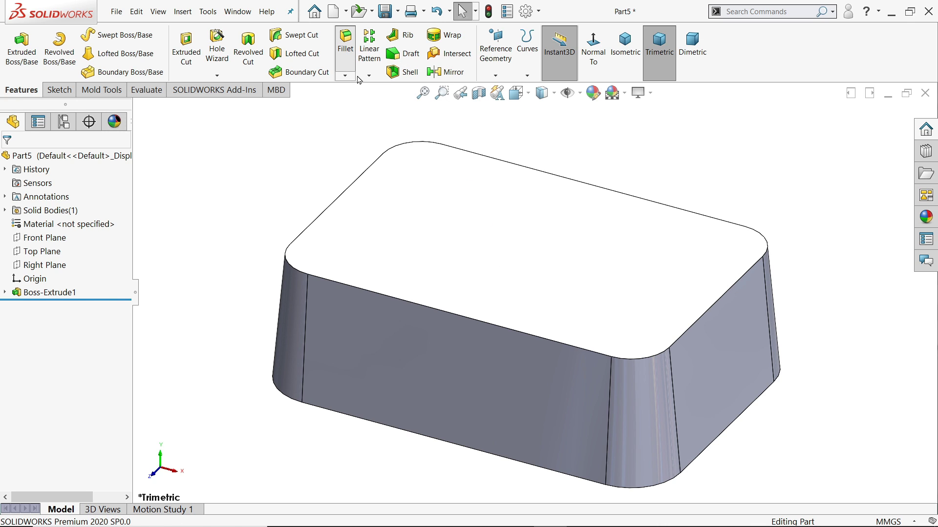
{"action": "left_click", "coordinate": [506, 332]}
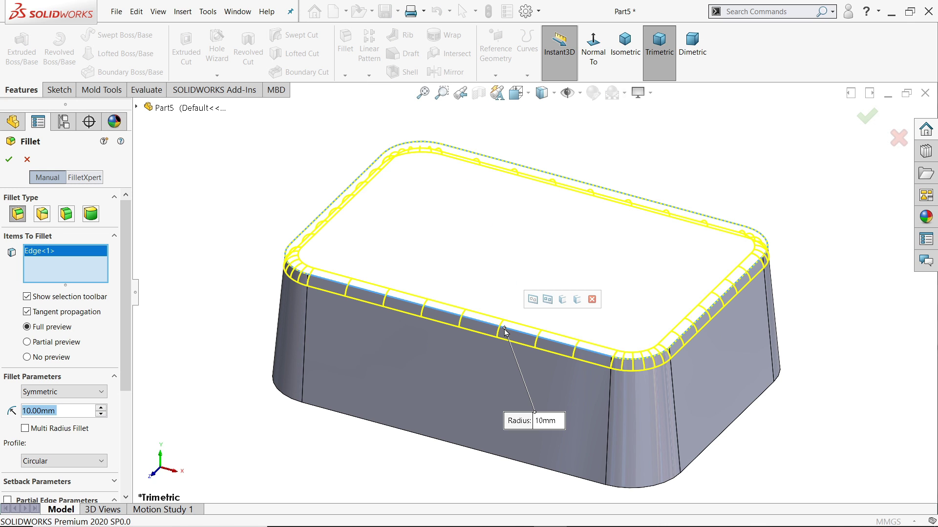
{"action": "left_click", "coordinate": [8, 160]}
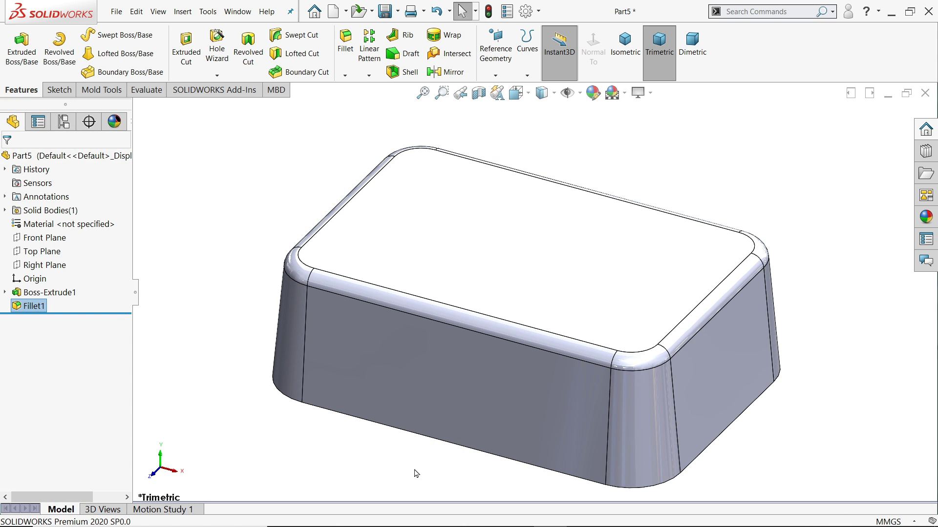
{"action": "key", "text": "alt+Tab"}
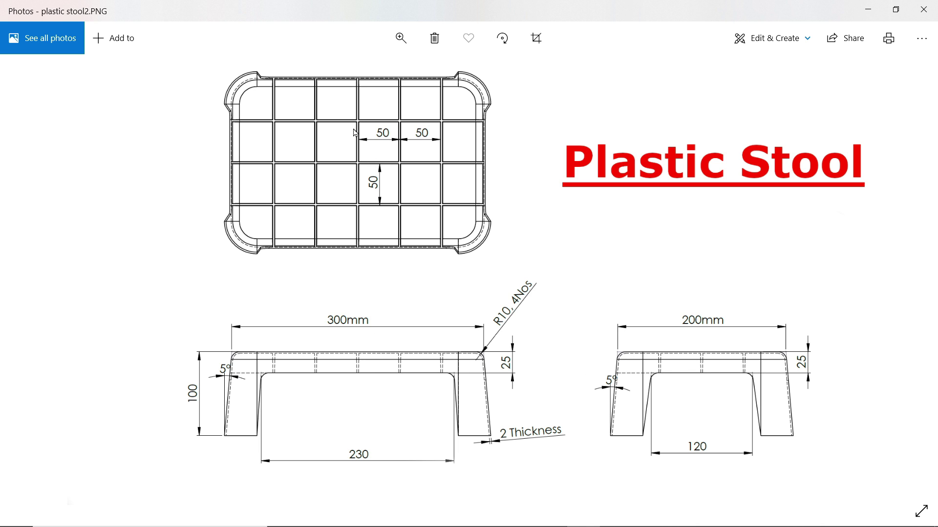
Minimize the Photos window to show Part5's filleted block again
{"action": "left_click", "coordinate": [872, 12]}
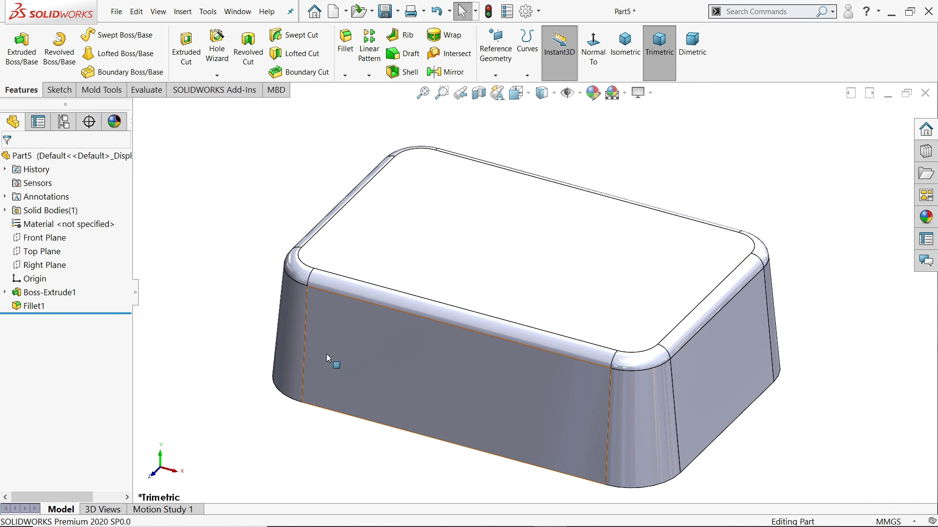
Sketch a closed trapezoid profile with lines on the Front Plane
{"action": "left_click", "coordinate": [53, 244]}
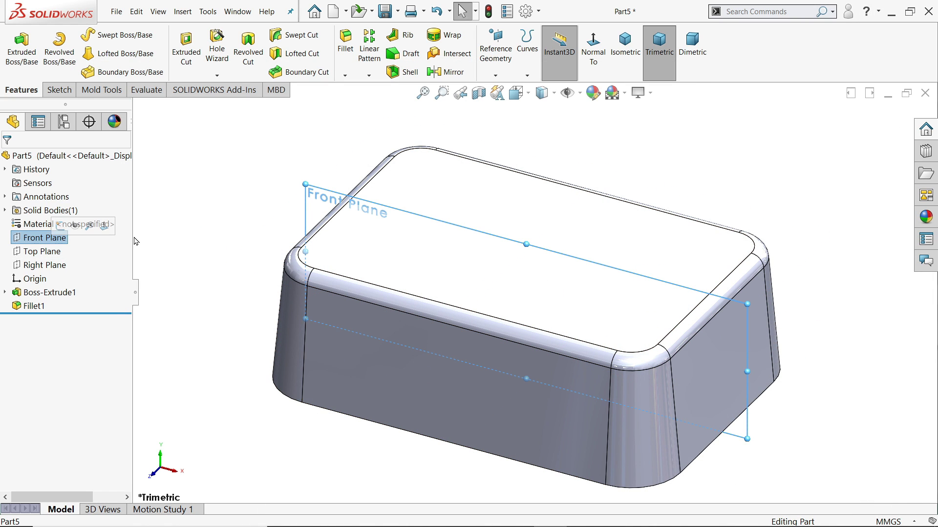
{"action": "middle_click_drag", "start_coordinate": [139, 241], "coordinate": [218, 225]}
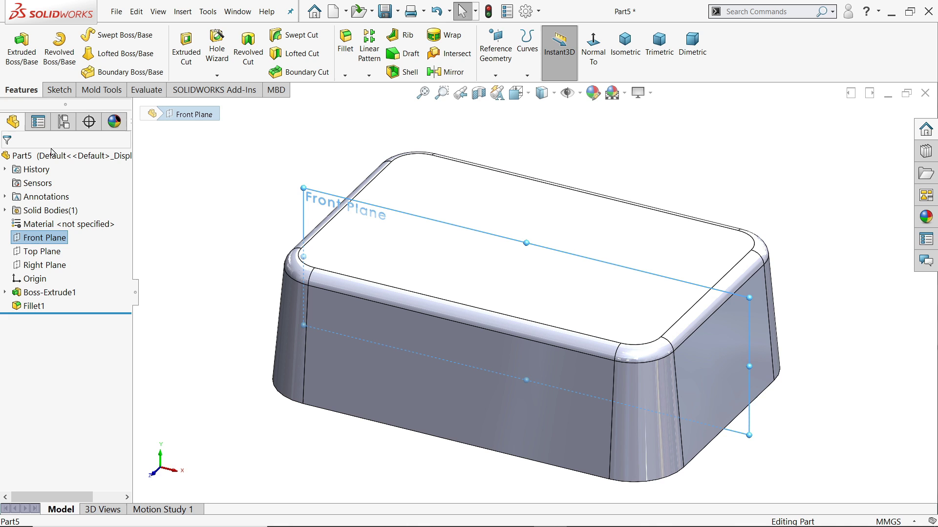
{"action": "left_click", "coordinate": [59, 89]}
{"action": "left_click", "coordinate": [16, 52]}
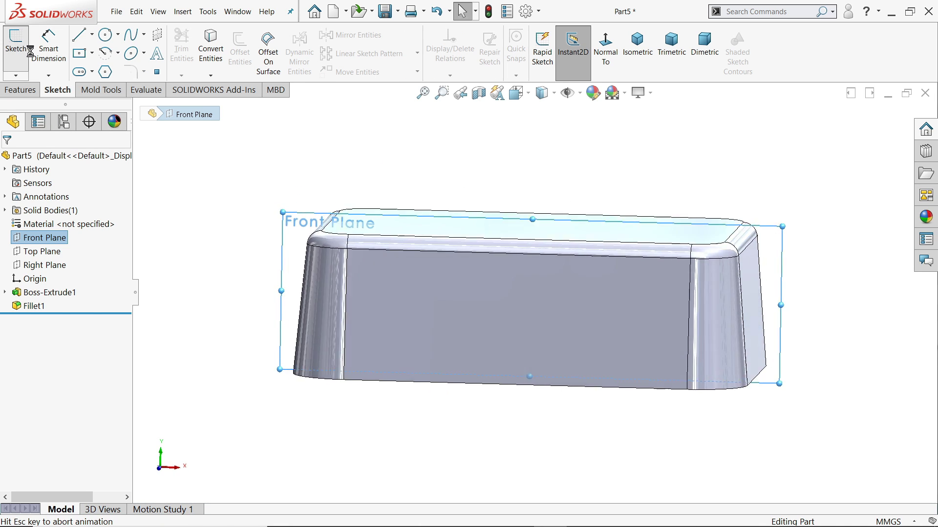
{"action": "left_click", "coordinate": [83, 38]}
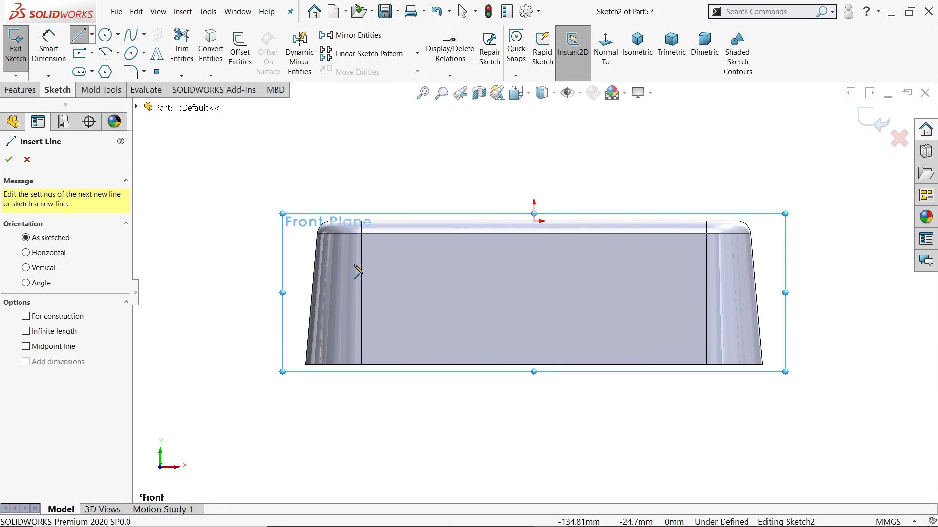
{"action": "scroll", "coordinate": [555, 324], "scroll_direction": "down", "scroll_amount": 4}
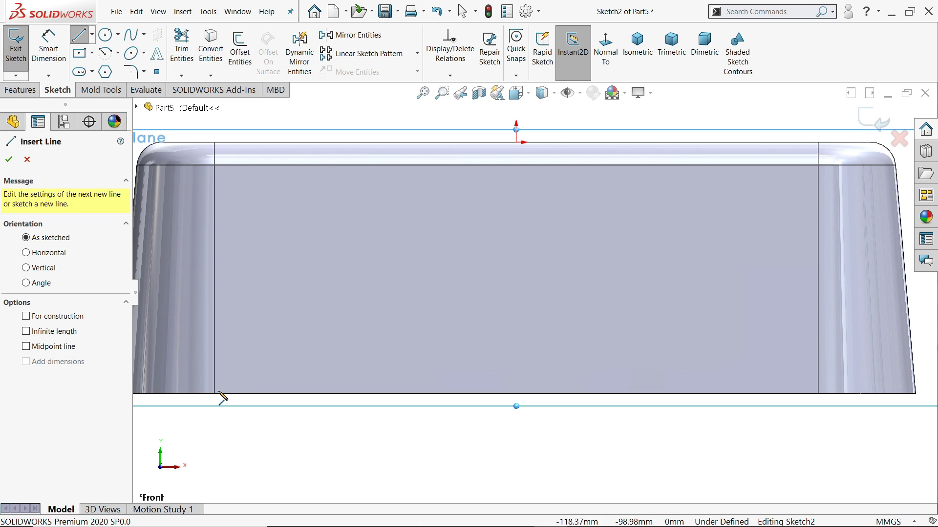
{"action": "left_click", "coordinate": [214, 394]}
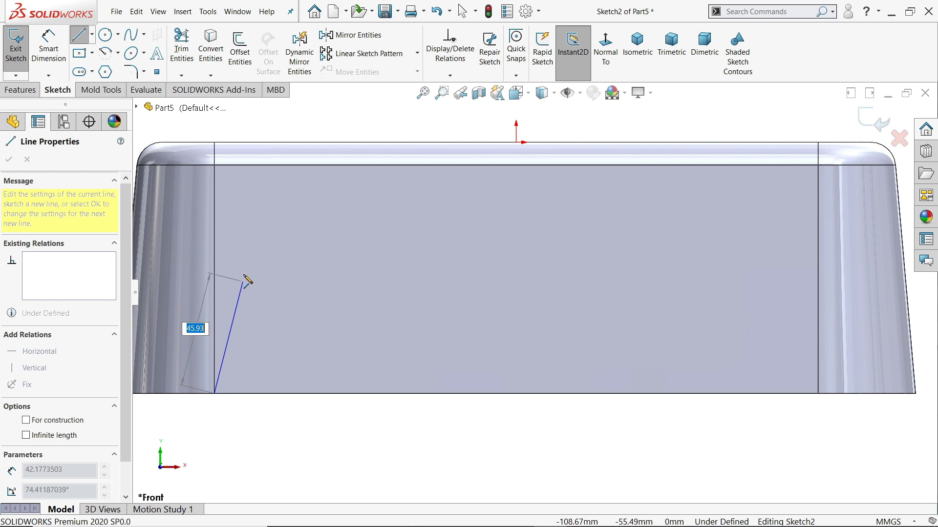
{"action": "left_click", "coordinate": [251, 207]}
{"action": "left_click", "coordinate": [746, 207]}
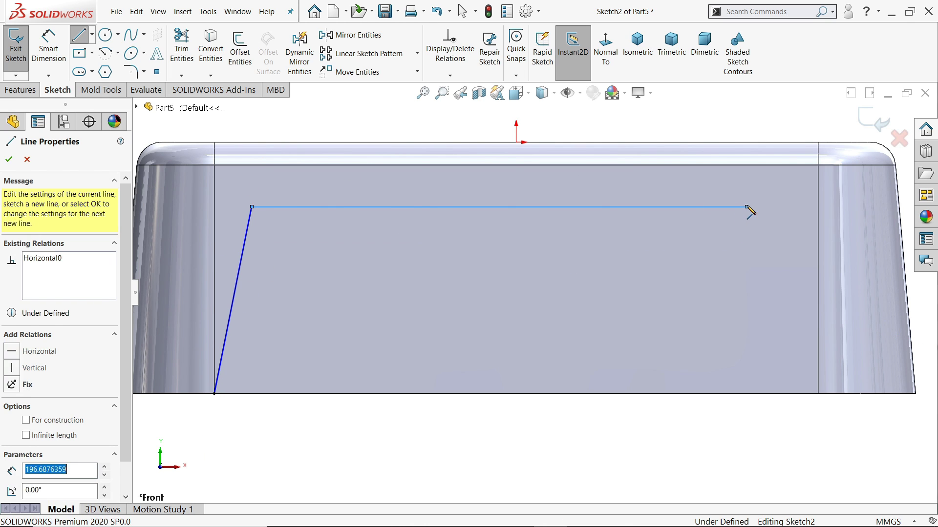
{"action": "left_click", "coordinate": [818, 393]}
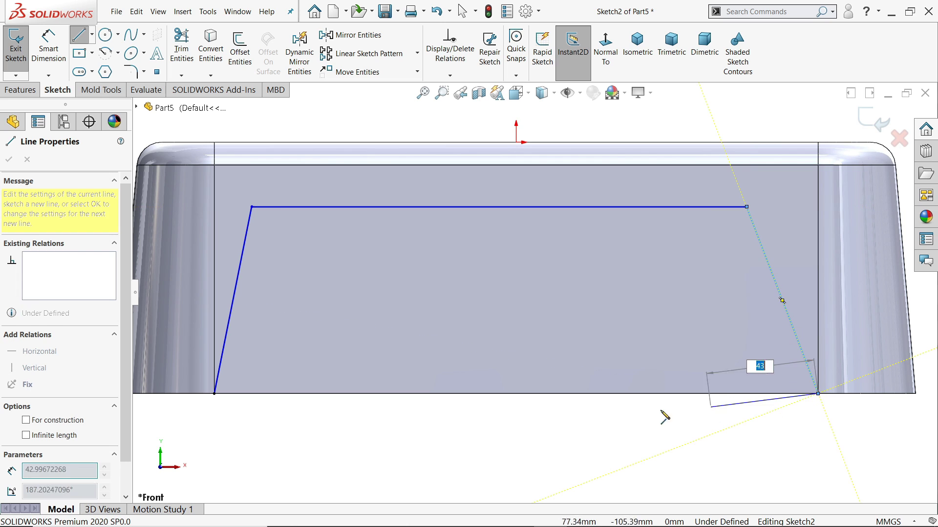
{"action": "left_click", "coordinate": [215, 394]}
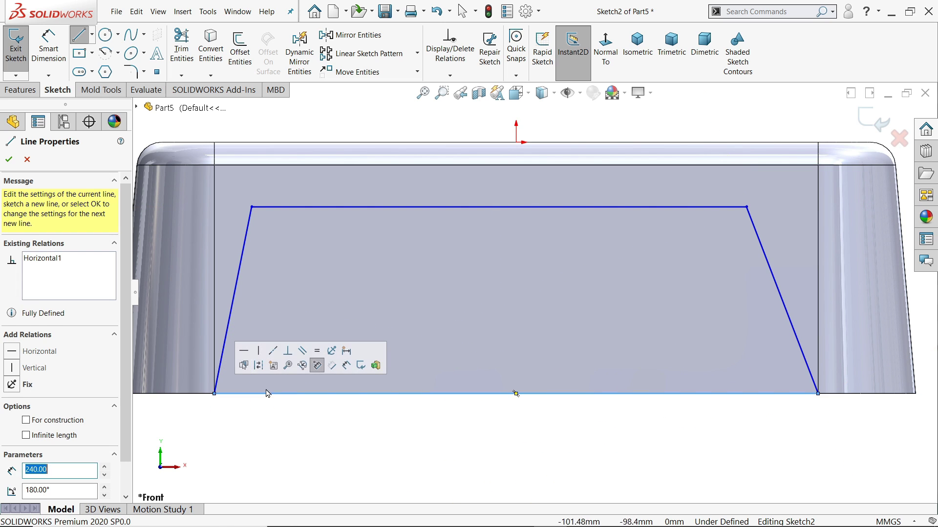
Add a vertical construction line from the top edge's midpoint to the origin
{"action": "left_click", "coordinate": [499, 207]}
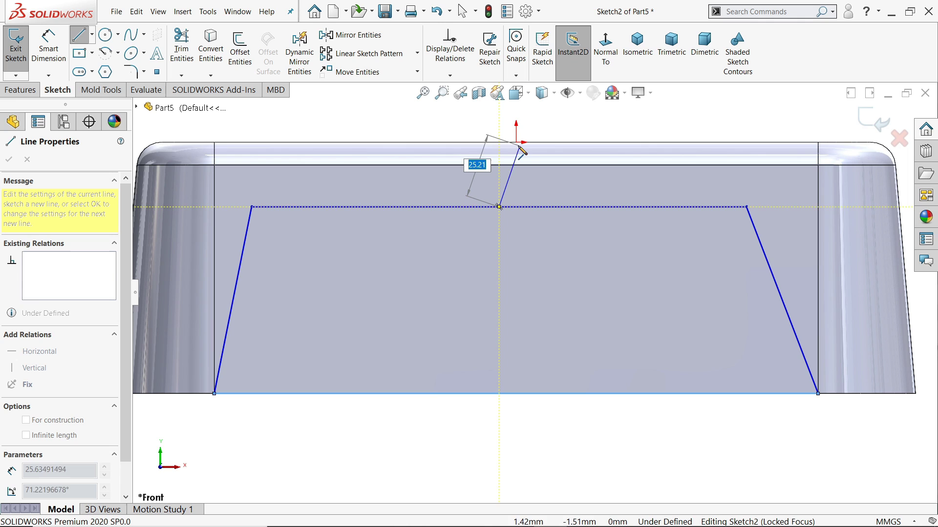
{"action": "left_click", "coordinate": [516, 142]}
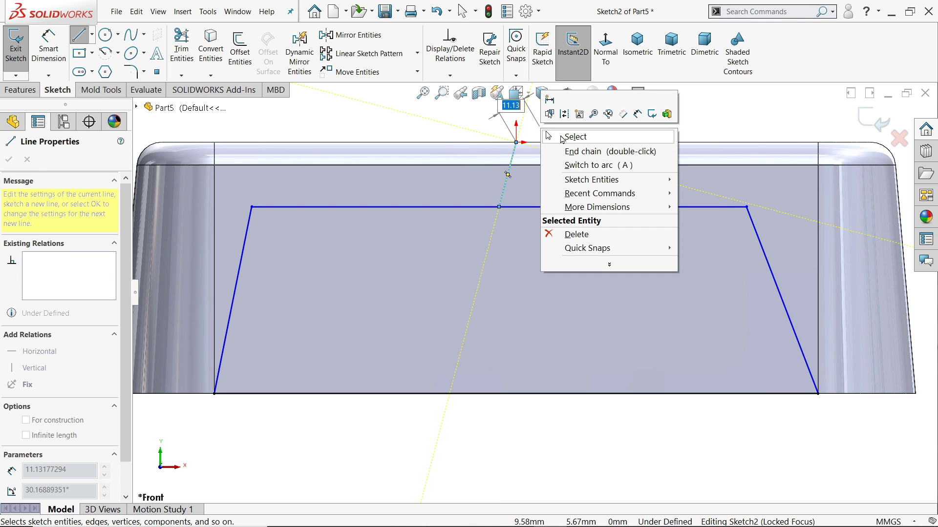
{"action": "left_click", "coordinate": [573, 137]}
{"action": "left_click", "coordinate": [508, 174]}
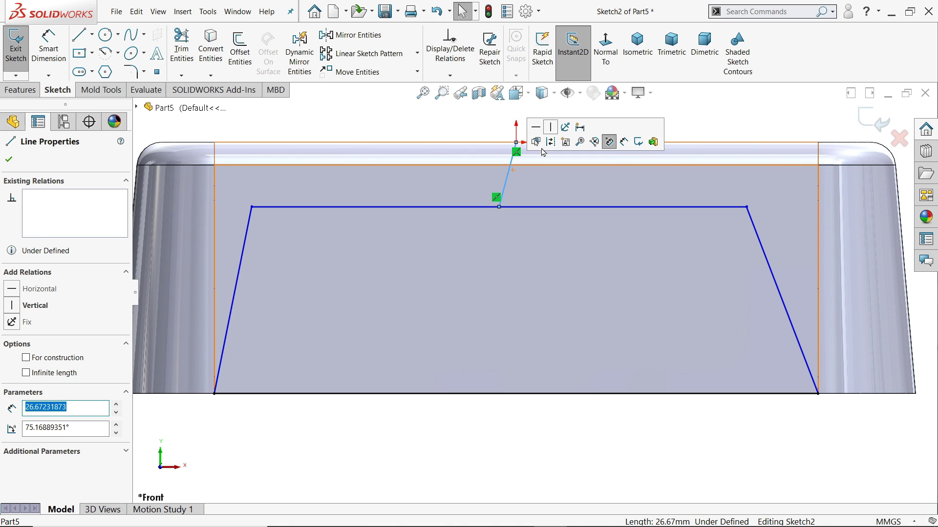
{"action": "left_click", "coordinate": [551, 127]}
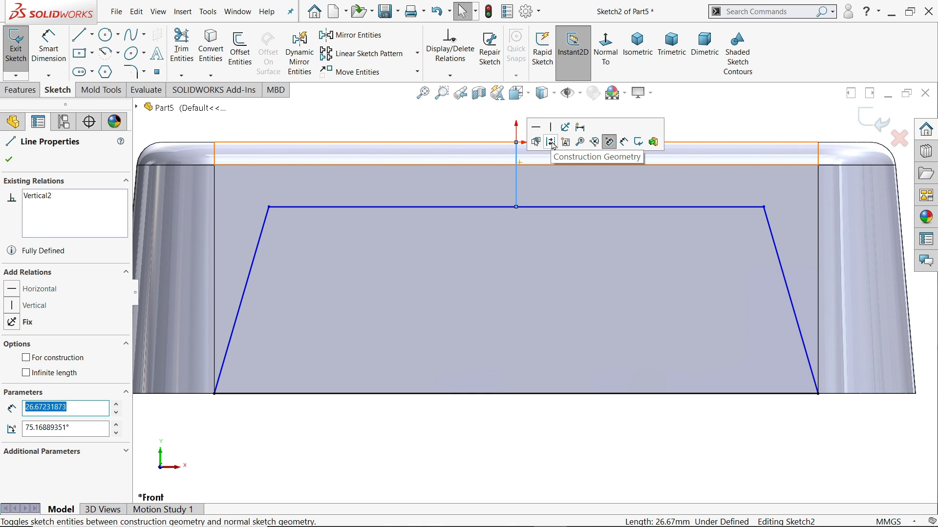
{"action": "left_click", "coordinate": [551, 144]}
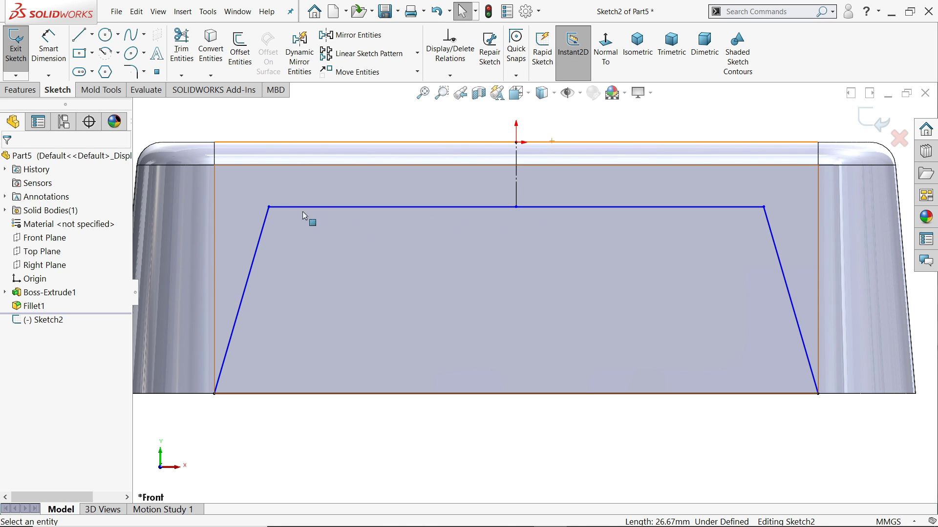
Dimension the construction line to 25 mm and the top edge to 230 mm
{"action": "left_click", "coordinate": [49, 47]}
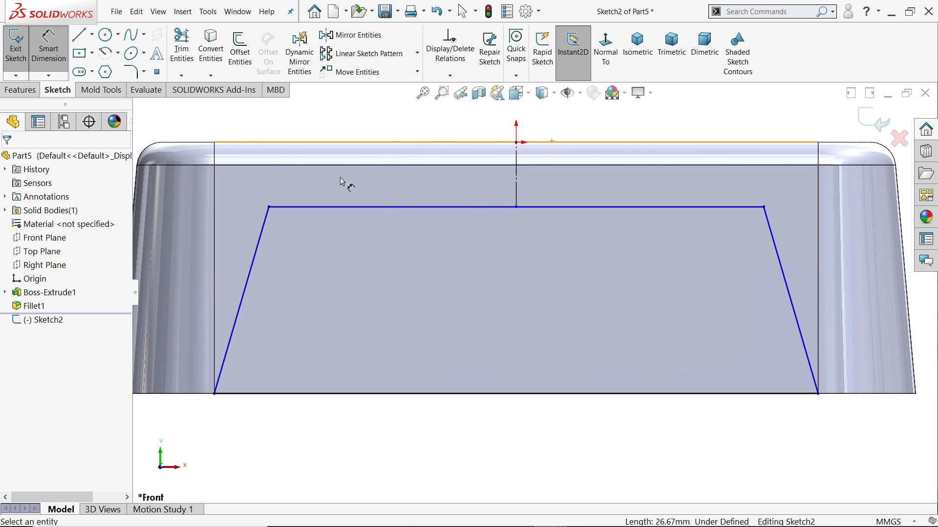
{"action": "left_click", "coordinate": [516, 186]}
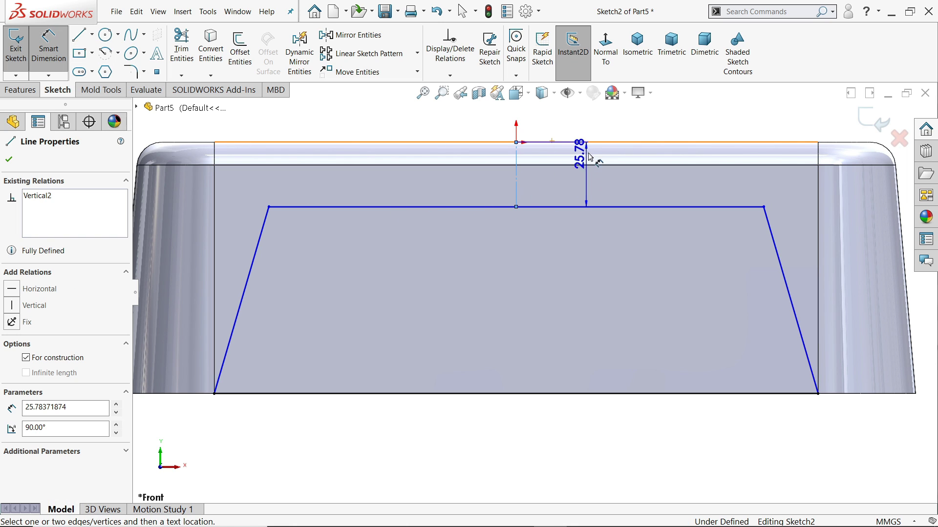
{"action": "left_click", "coordinate": [595, 134]}
{"action": "type", "text": "25"}
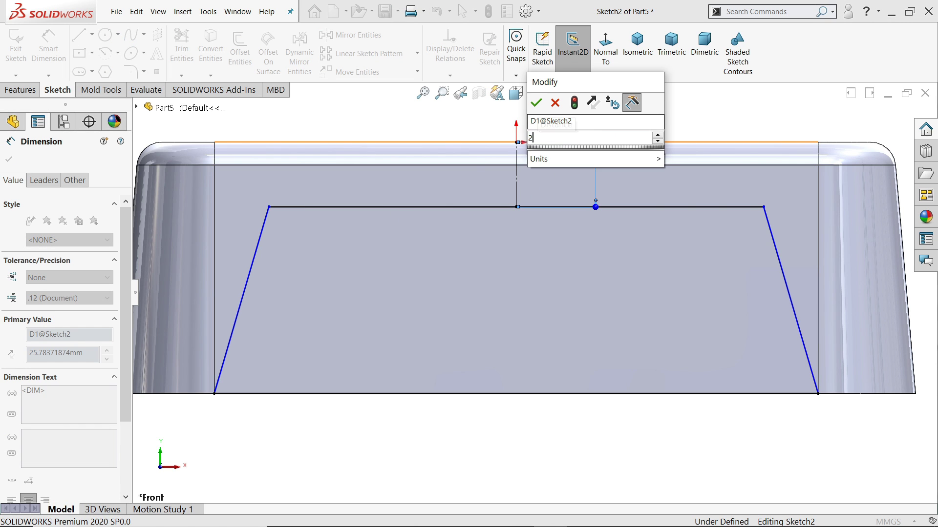
{"action": "key", "text": "Return"}
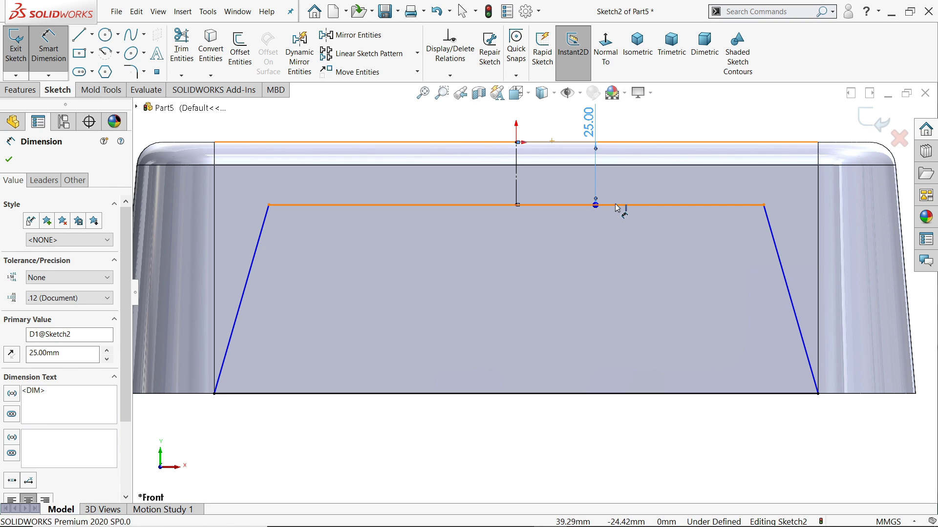
{"action": "left_click", "coordinate": [617, 206]}
{"action": "scroll", "coordinate": [534, 294], "scroll_direction": "down", "scroll_amount": 3}
{"action": "left_click", "coordinate": [537, 389]}
{"action": "type", "text": "230"}
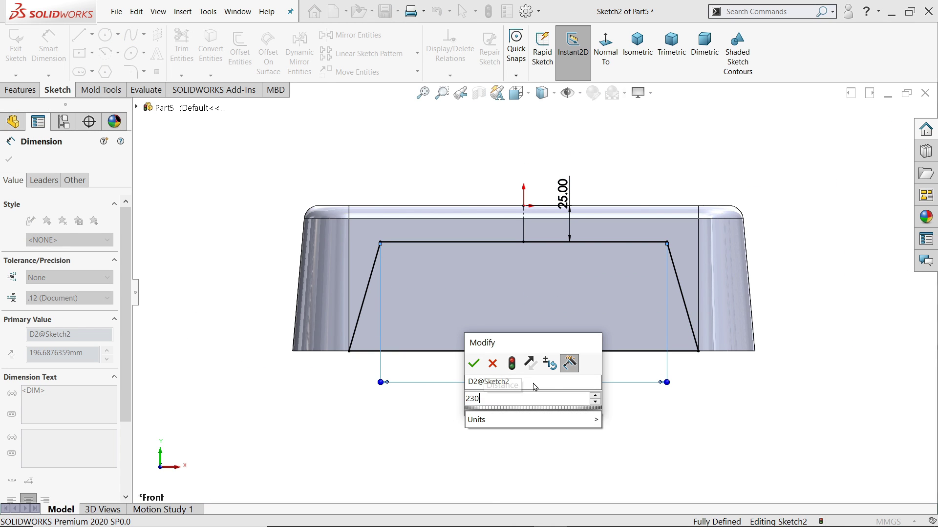
{"action": "key", "text": "Return"}
{"action": "scroll", "coordinate": [552, 332], "scroll_direction": "up", "scroll_amount": 4}
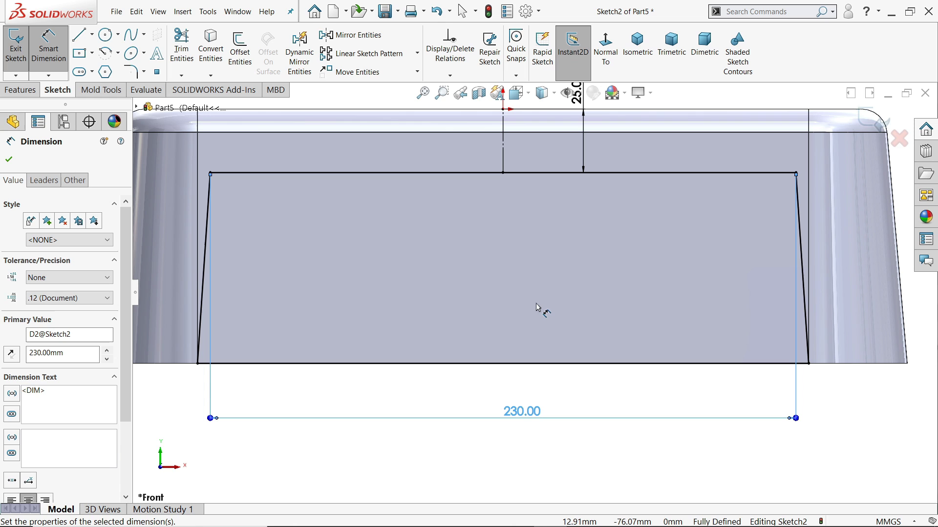
Exit the sketch and extrude-cut the trapezoid Through All - Both across the block
{"action": "left_click", "coordinate": [874, 122]}
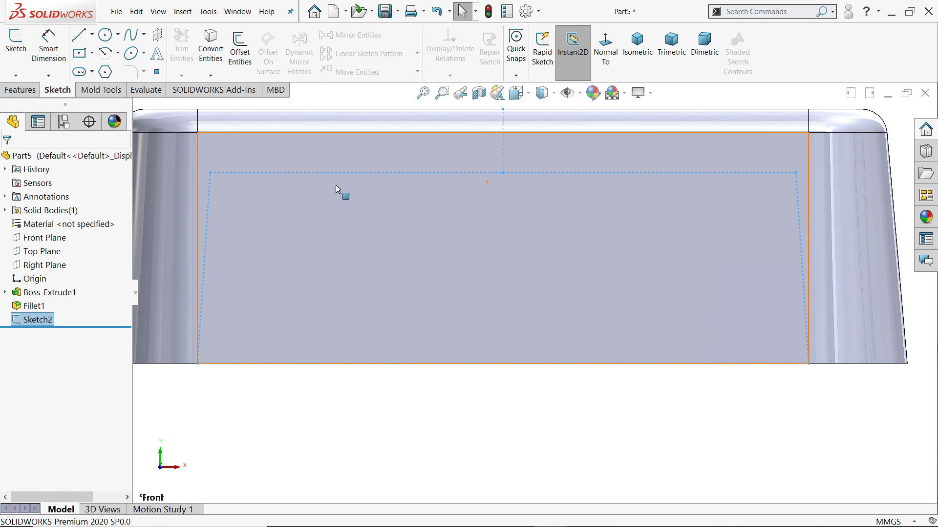
{"action": "left_click", "coordinate": [638, 47]}
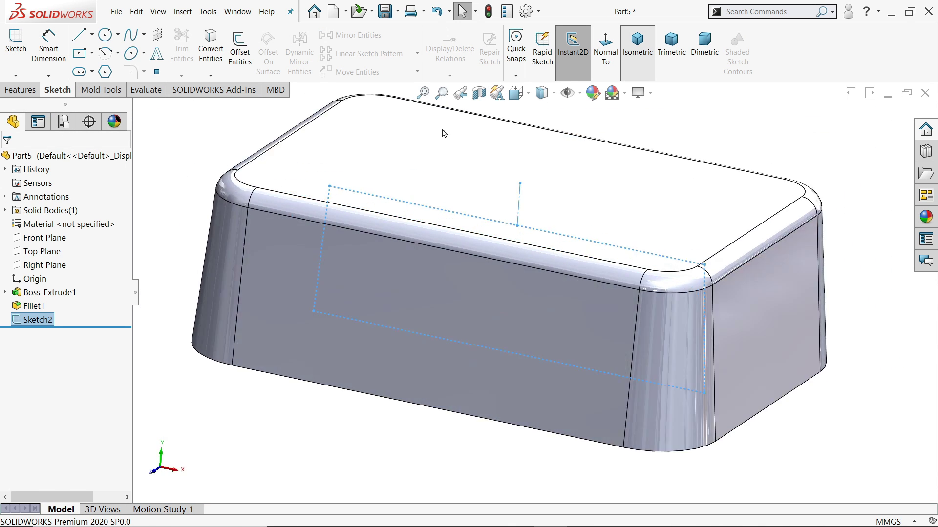
{"action": "left_click", "coordinate": [20, 93]}
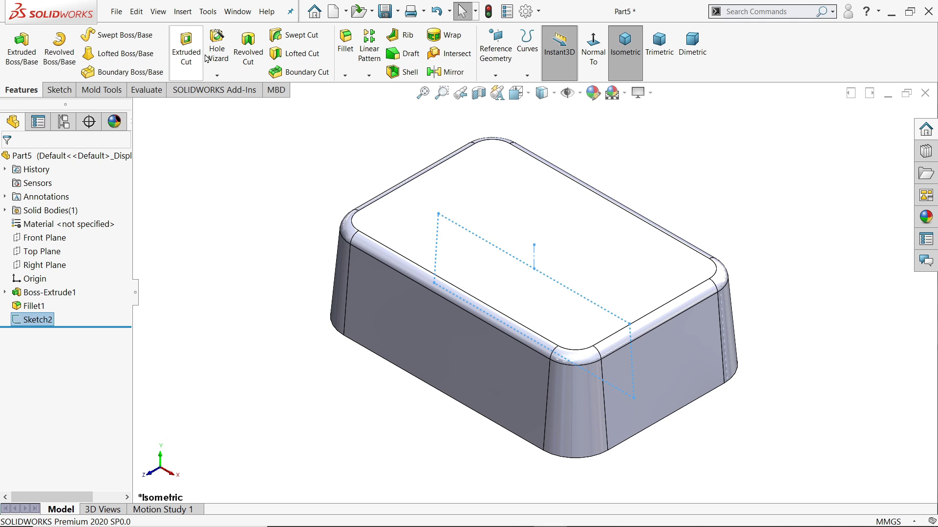
{"action": "left_click", "coordinate": [186, 49]}
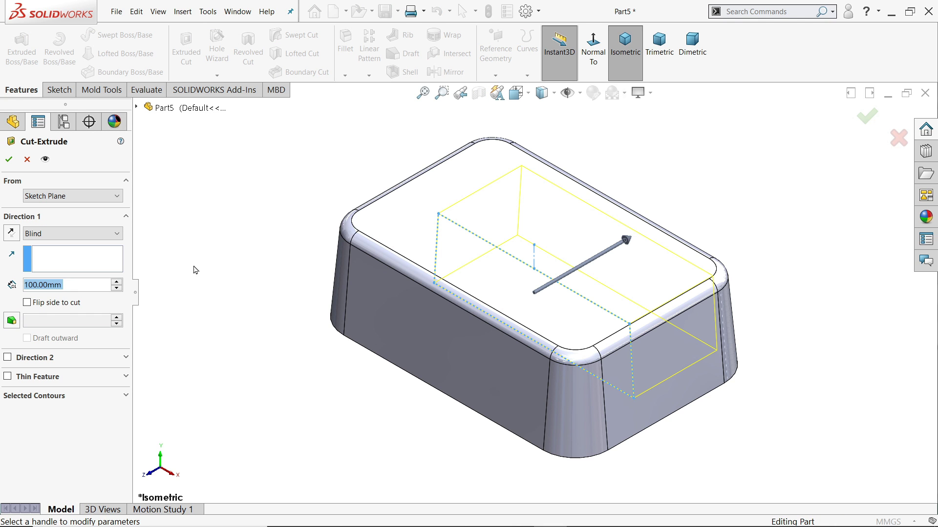
{"action": "left_click", "coordinate": [48, 234]}
{"action": "left_click", "coordinate": [63, 266]}
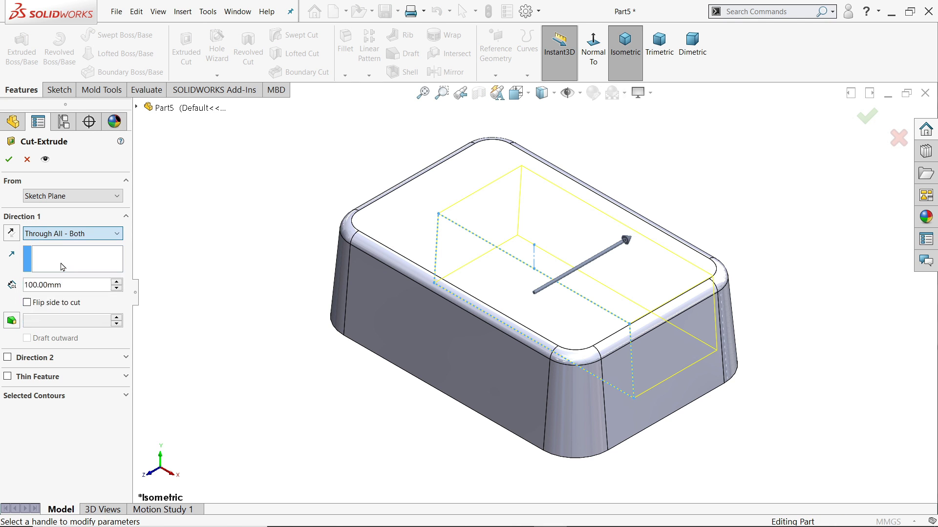
{"action": "scroll", "coordinate": [513, 327], "scroll_direction": "up", "scroll_amount": 3}
{"action": "middle_click_drag", "start_coordinate": [513, 327], "coordinate": [279, 294]}
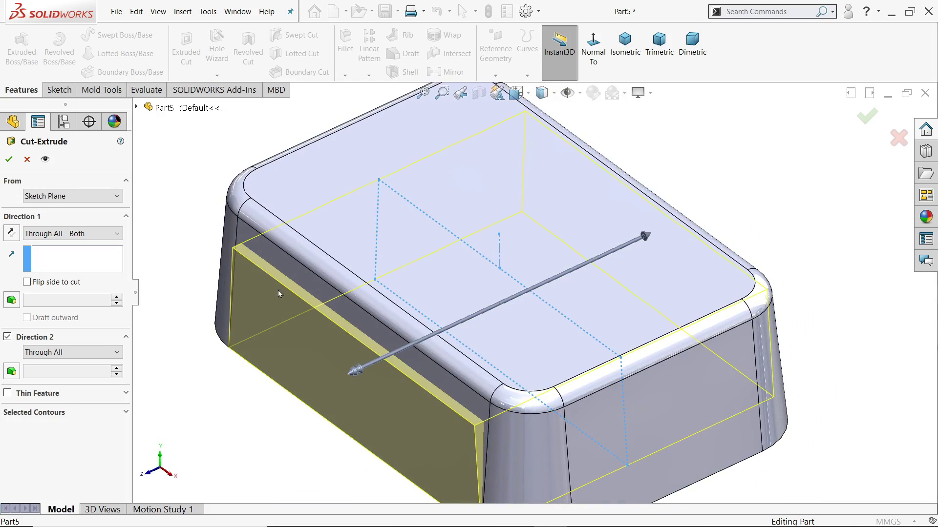
{"action": "left_click", "coordinate": [8, 159]}
{"action": "middle_click_drag", "start_coordinate": [414, 270], "coordinate": [479, 236]}
Sketch a closed trapezoid profile with lines on the Right Plane
{"action": "left_click", "coordinate": [35, 266]}
{"action": "left_click", "coordinate": [38, 253]}
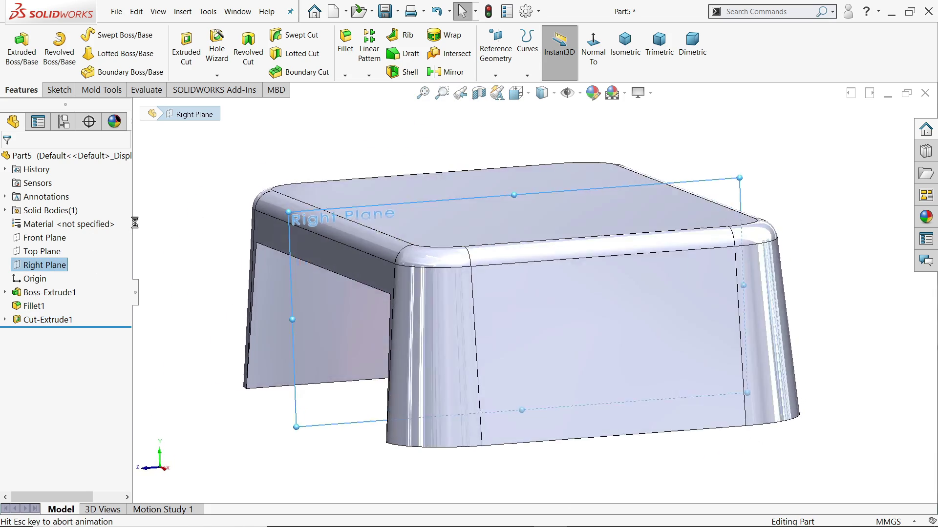
{"action": "left_click", "coordinate": [79, 35]}
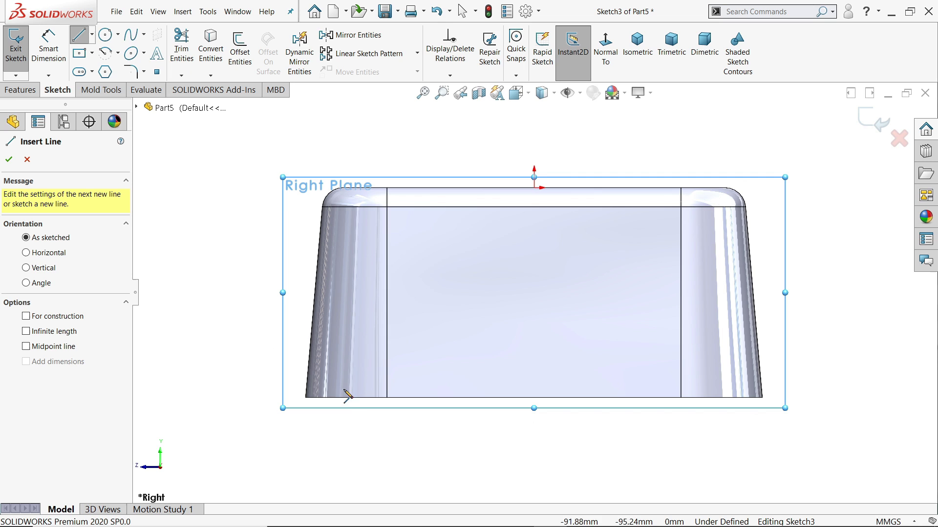
{"action": "left_click", "coordinate": [387, 398]}
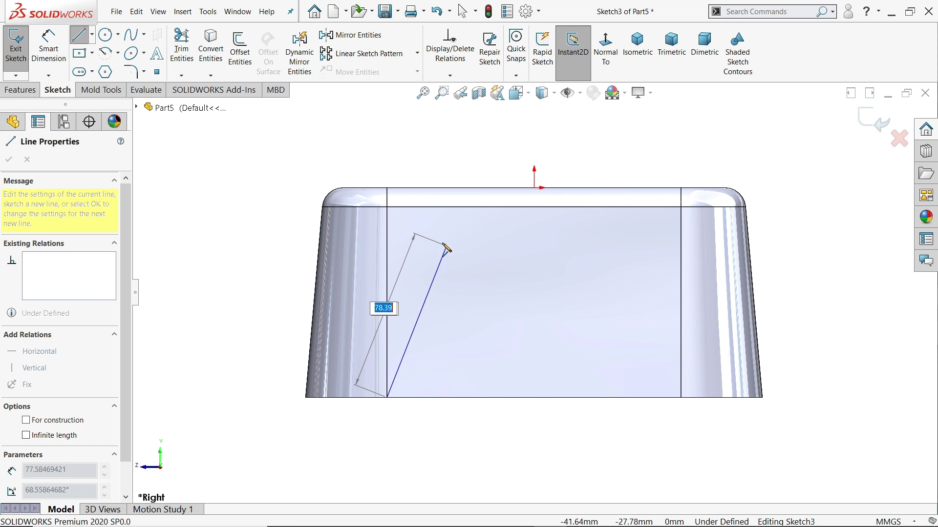
{"action": "left_click", "coordinate": [437, 238]}
{"action": "left_click", "coordinate": [646, 239]}
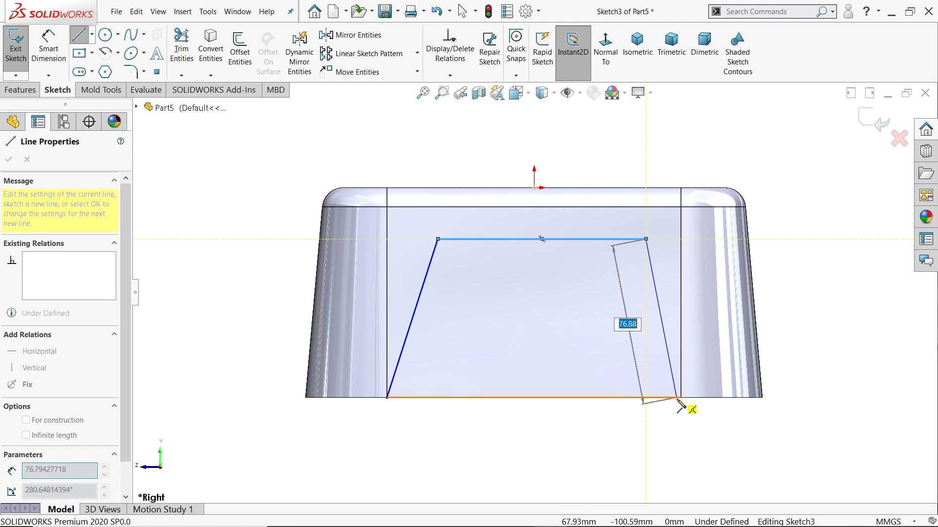
{"action": "left_click", "coordinate": [681, 397]}
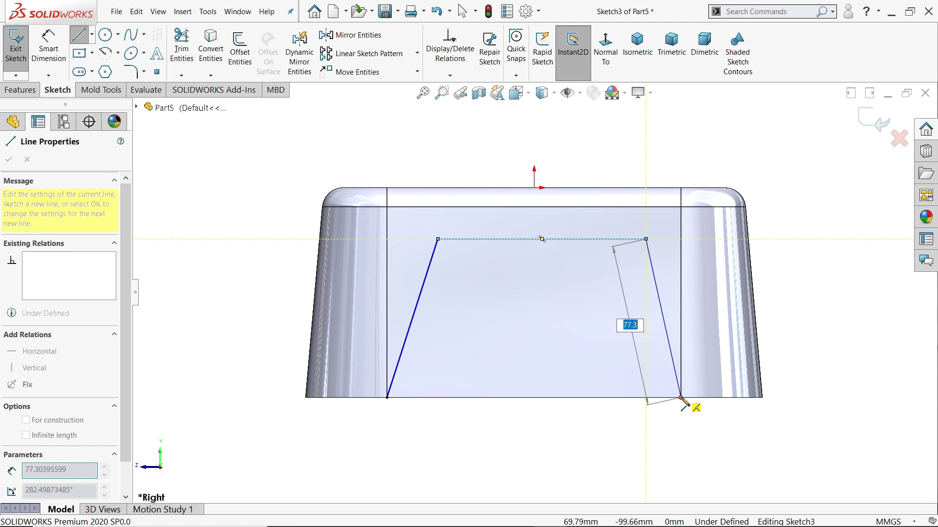
{"action": "left_click", "coordinate": [388, 398]}
{"action": "scroll", "coordinate": [540, 226], "scroll_direction": "down", "scroll_amount": 5}
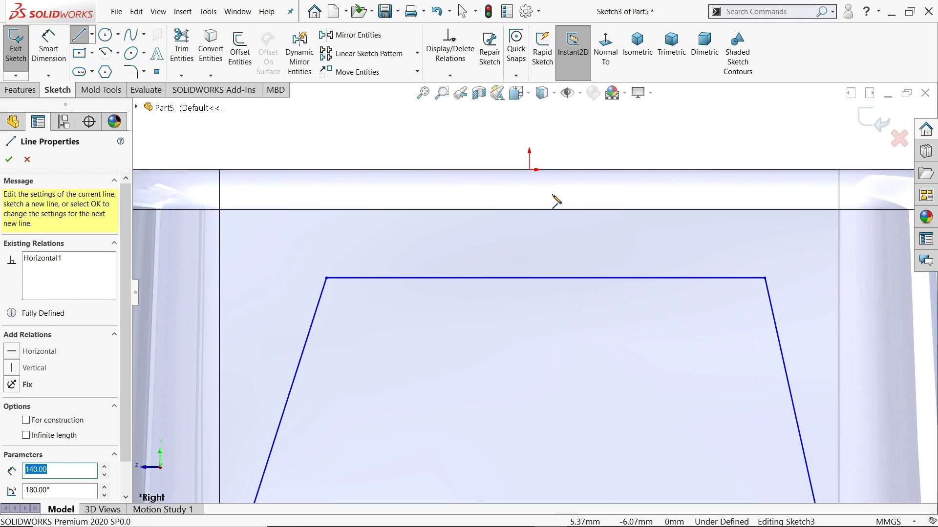
Add a vertical construction line from the origin to the trapezoid's top edge
{"action": "left_click", "coordinate": [529, 170]}
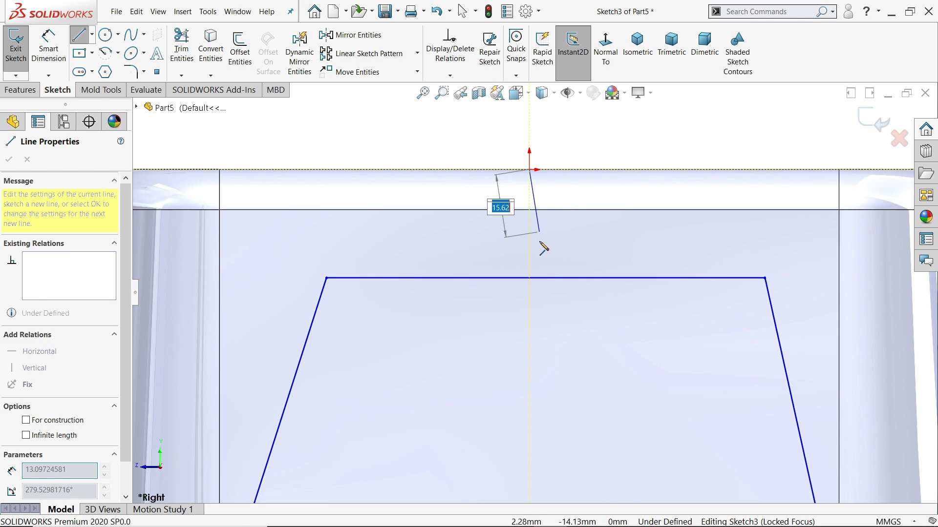
{"action": "left_click", "coordinate": [546, 278]}
{"action": "right_click", "coordinate": [586, 247]}
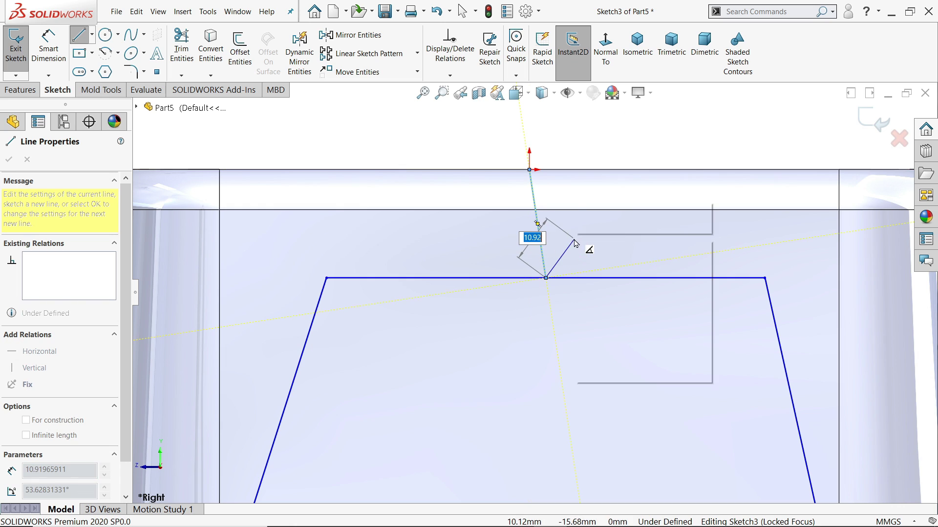
{"action": "left_click", "coordinate": [604, 247]}
{"action": "left_click", "coordinate": [544, 266]}
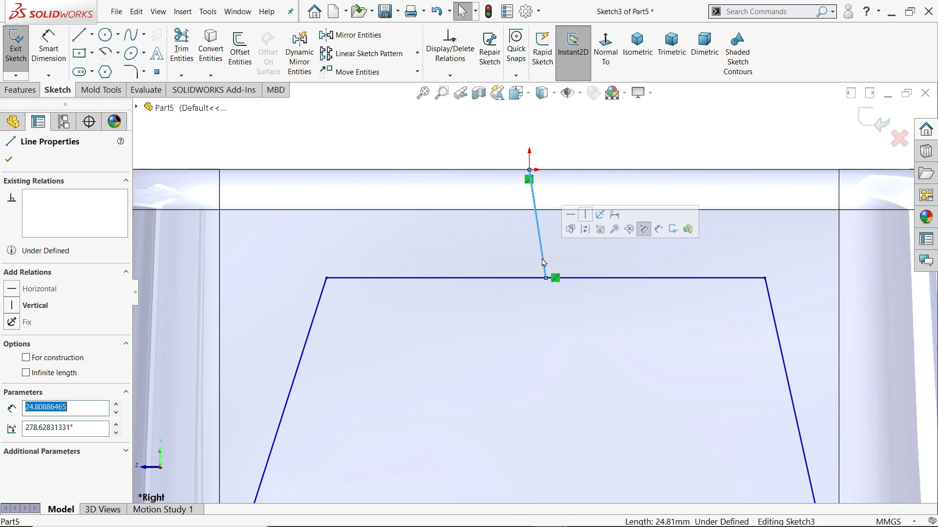
{"action": "left_click", "coordinate": [586, 217]}
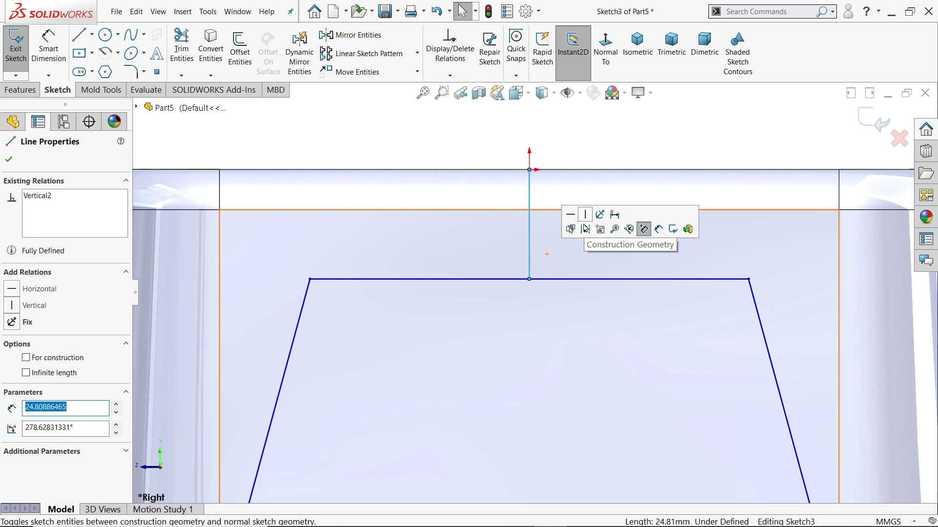
{"action": "left_click", "coordinate": [585, 231]}
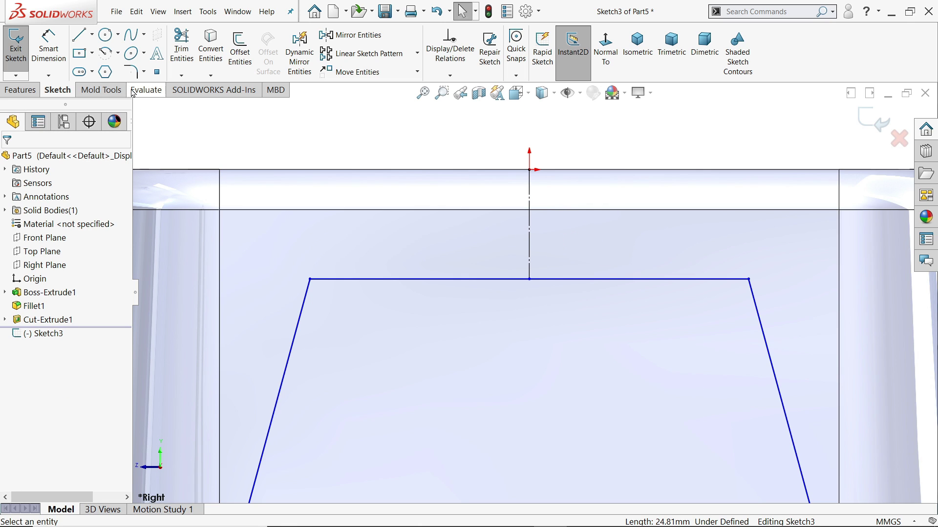
Dimension the construction line to 25 mm and the top edge to 120 mm
{"action": "left_click", "coordinate": [48, 47]}
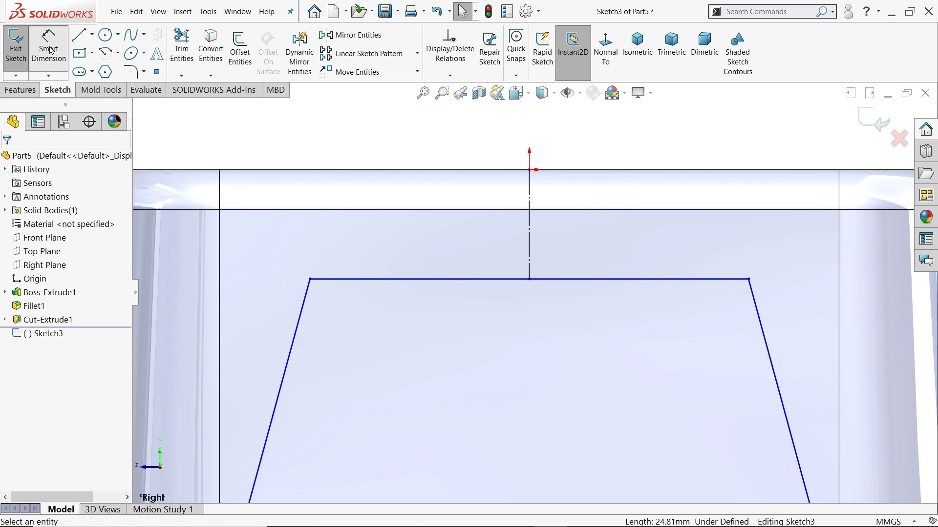
{"action": "left_click", "coordinate": [530, 232]}
{"action": "left_click", "coordinate": [600, 152]}
{"action": "type", "text": "25"}
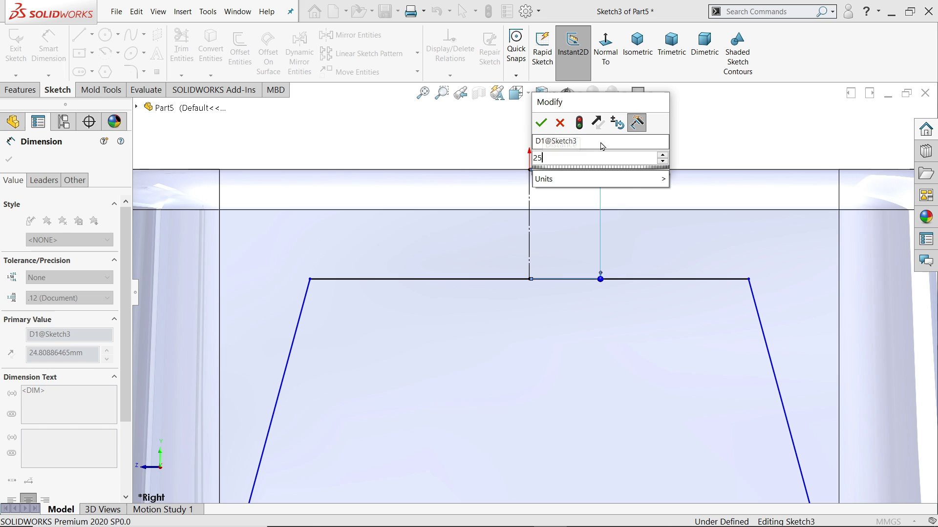
{"action": "key", "text": "Return"}
{"action": "left_click", "coordinate": [508, 279]}
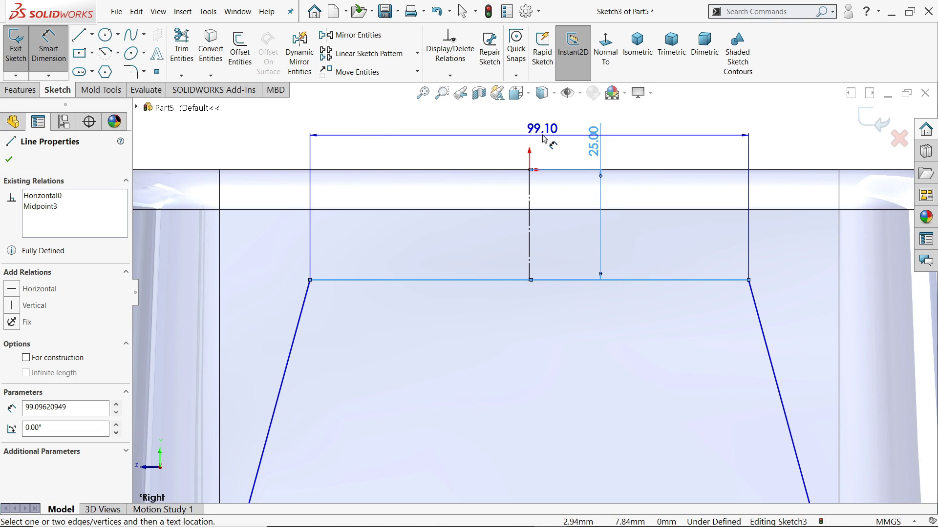
{"action": "left_click", "coordinate": [544, 129]}
{"action": "type", "text": "12"}
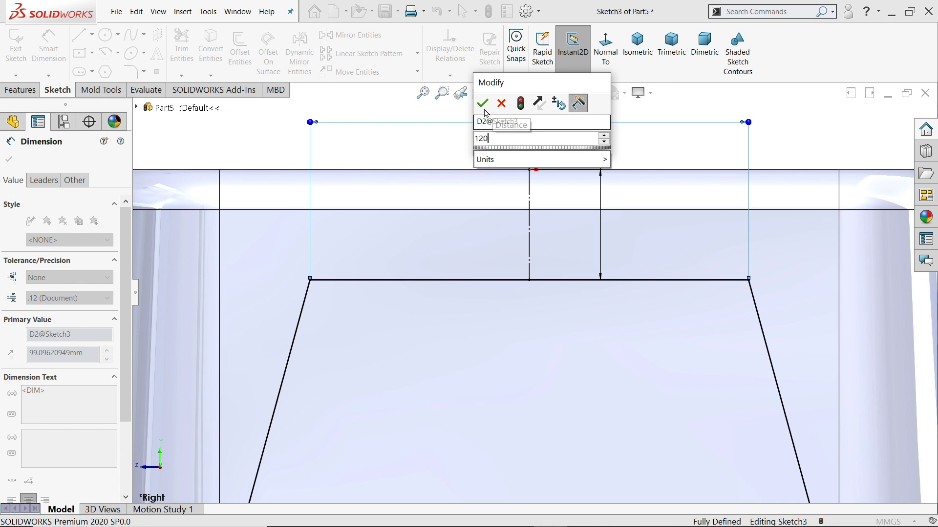
{"action": "type", "text": "0"}
{"action": "key", "text": "Return"}
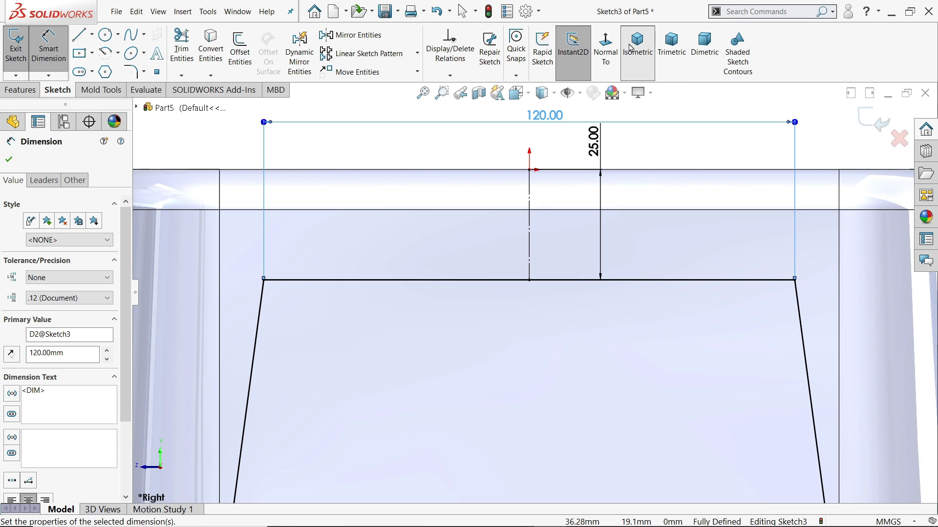
{"action": "left_click", "coordinate": [630, 47]}
Start an extruded cut from Sketch3 with a second direction added
{"action": "left_click", "coordinate": [24, 91]}
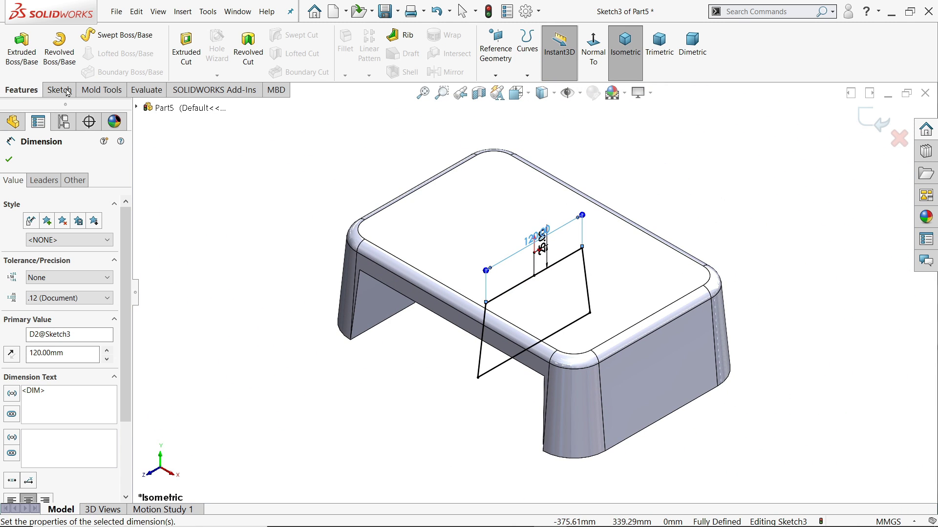
{"action": "left_click", "coordinate": [186, 49]}
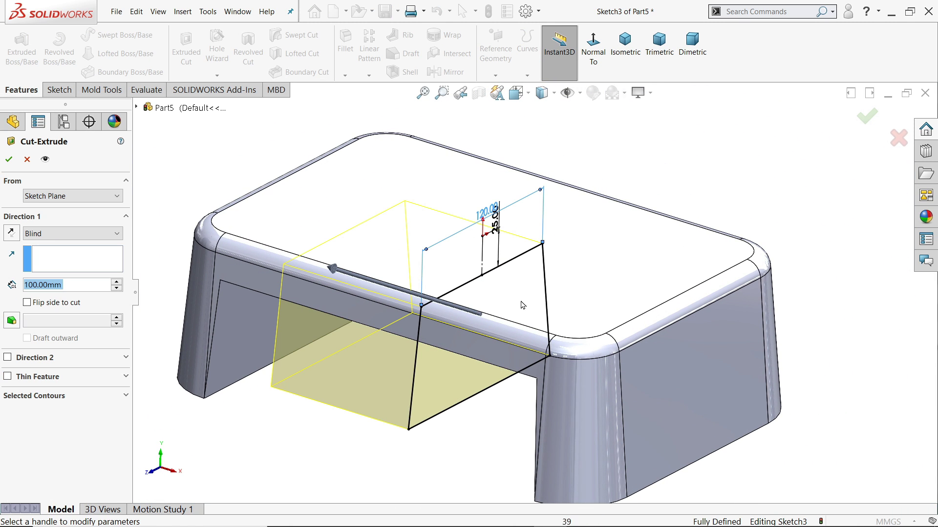
{"action": "left_click", "coordinate": [333, 278]}
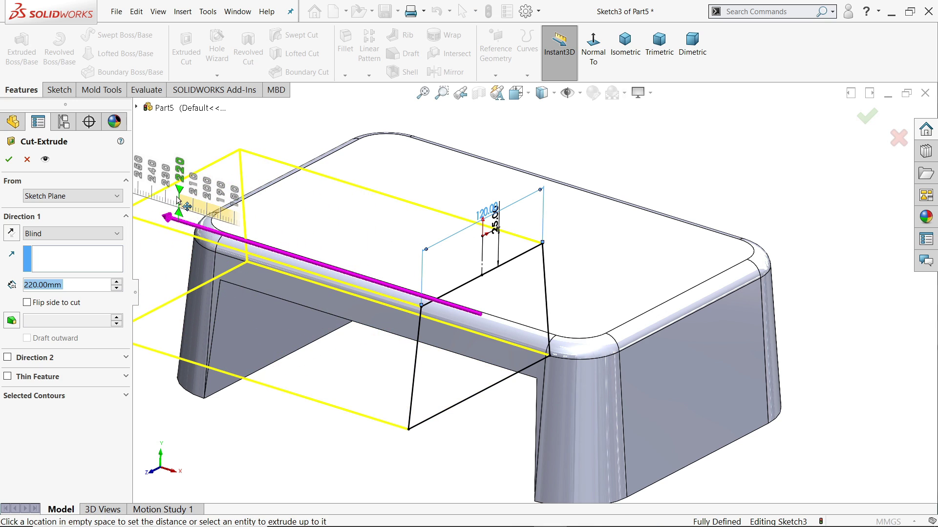
{"action": "left_click", "coordinate": [146, 210]}
{"action": "scroll", "coordinate": [417, 281], "scroll_direction": "up", "scroll_amount": 3}
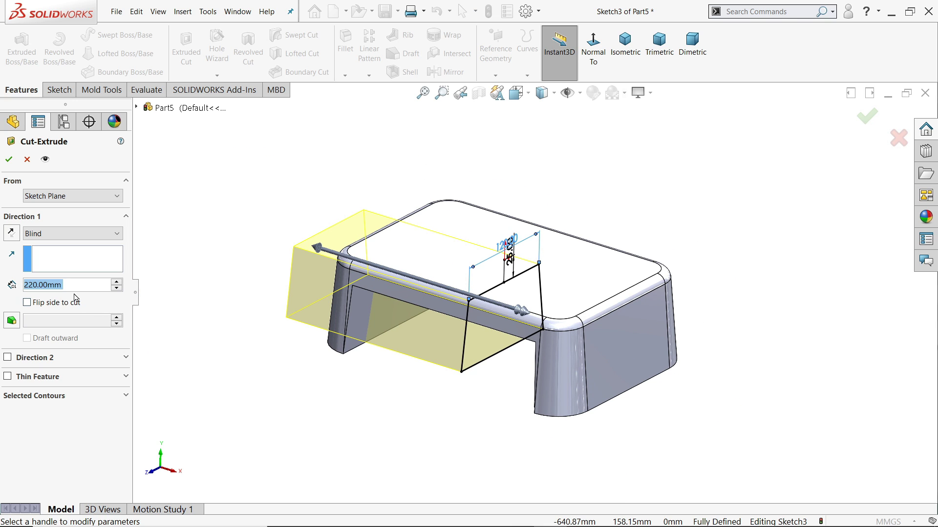
{"action": "left_click", "coordinate": [7, 358]}
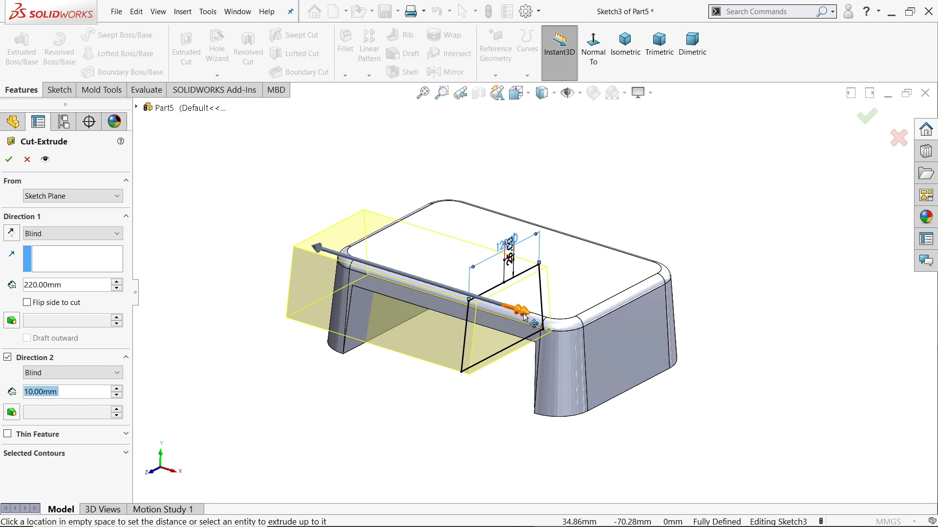
{"action": "left_click_drag", "start_coordinate": [524, 317], "coordinate": [711, 368]}
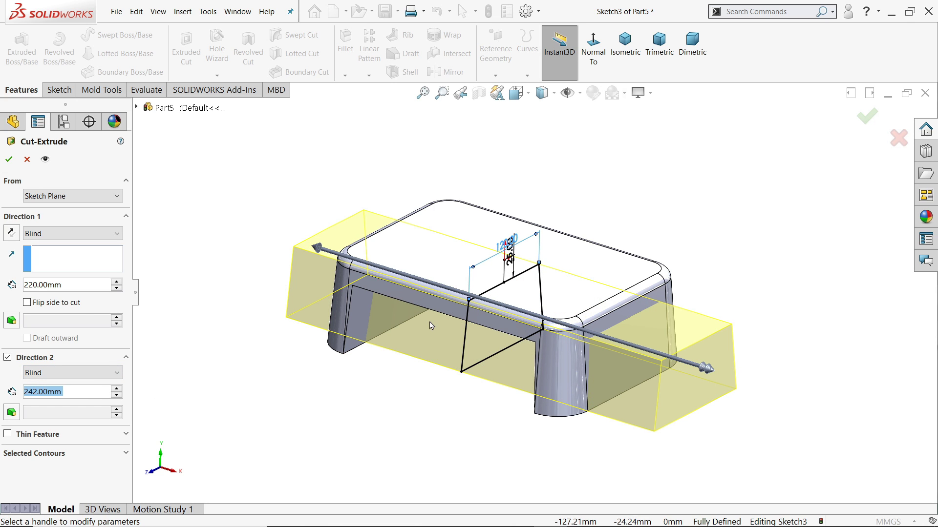
{"action": "middle_click_drag", "start_coordinate": [431, 325], "coordinate": [428, 345]}
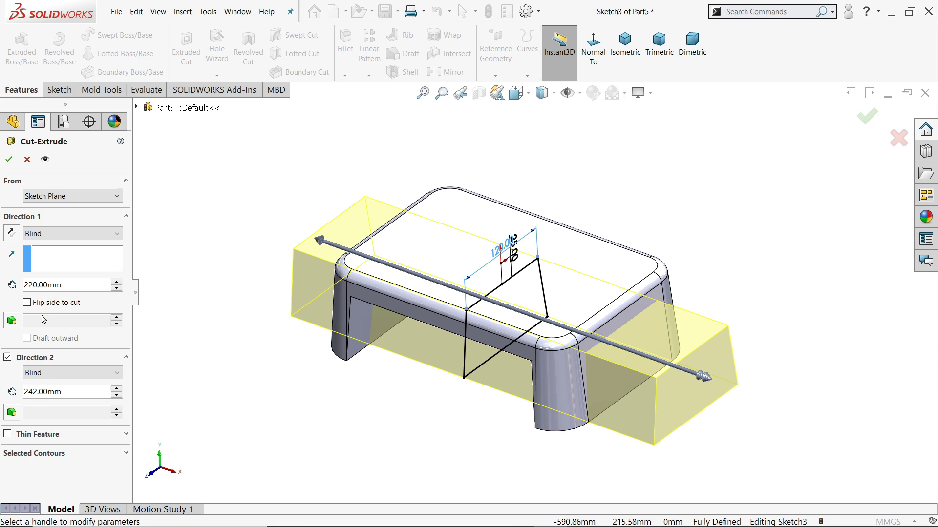
Set both cut directions to Through All, confirm, then switch to the stool drawing
{"action": "left_click", "coordinate": [43, 241]}
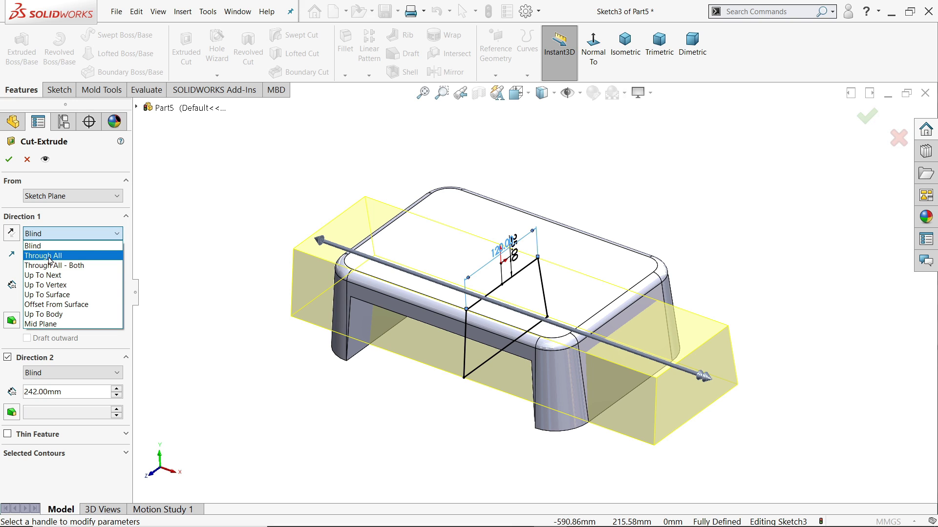
{"action": "left_click", "coordinate": [50, 257]}
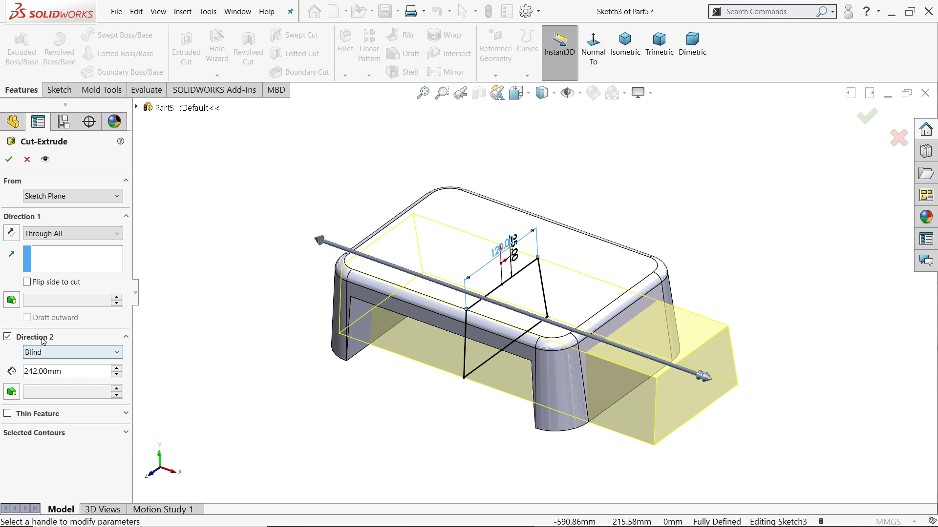
{"action": "left_click", "coordinate": [43, 354]}
{"action": "left_click", "coordinate": [43, 374]}
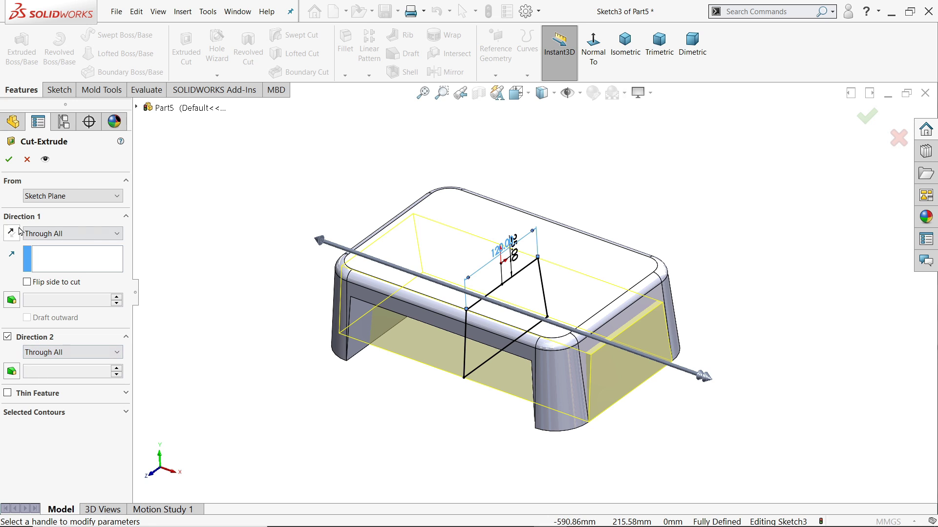
{"action": "left_click", "coordinate": [8, 161]}
{"action": "mouse_move", "coordinate": [247, 350]}
{"action": "middle_mouse_down"}
{"action": "mouse_move", "coordinate": [338, 377]}
{"action": "mouse_move", "coordinate": [254, 328]}
{"action": "mouse_move", "coordinate": [240, 337]}
{"action": "mouse_move", "coordinate": [253, 318]}
{"action": "middle_mouse_up"}
{"action": "left_click", "coordinate": [259, 301]}
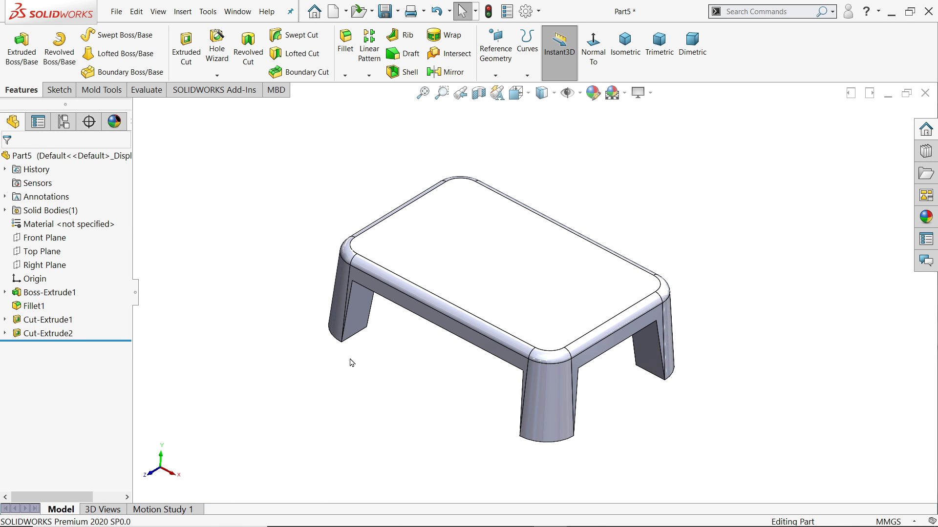
{"action": "mouse_move", "coordinate": [401, 365]}
{"action": "middle_mouse_down"}
{"action": "mouse_move", "coordinate": [423, 355]}
{"action": "mouse_move", "coordinate": [429, 368]}
{"action": "mouse_move", "coordinate": [432, 337]}
{"action": "mouse_move", "coordinate": [435, 353]}
{"action": "middle_mouse_up"}
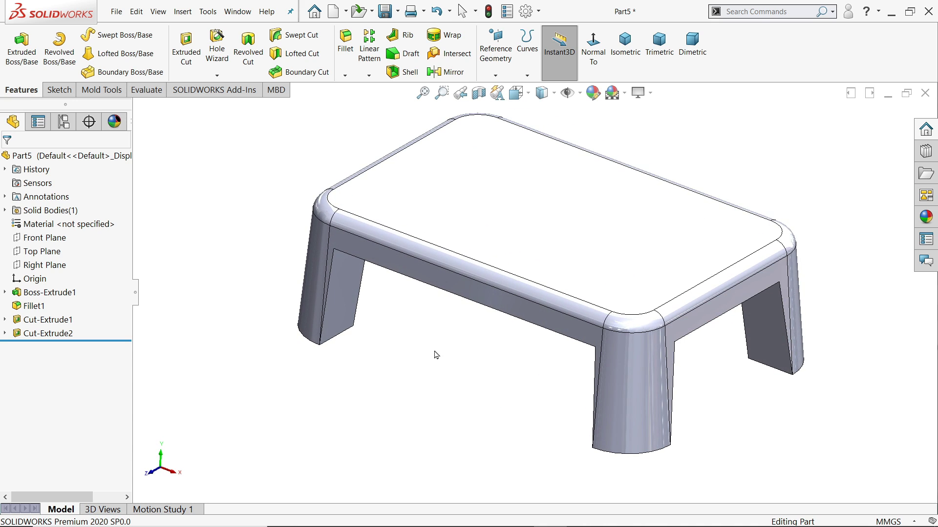
{"action": "key", "text": "alt+Tab"}
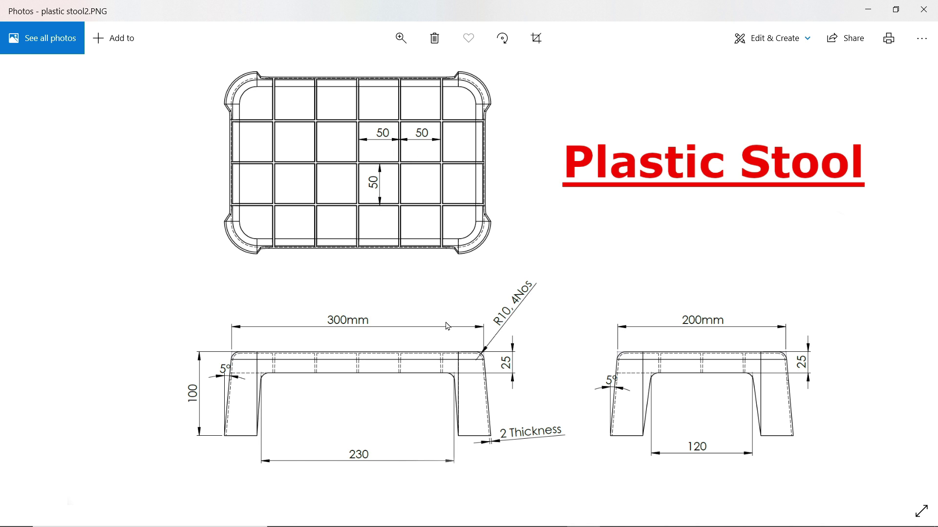
Close the plastic stool reference drawing in Photos to return to the stool model
{"action": "left_click", "coordinate": [870, 10]}
Start a Shell feature from the underside view with a 2 mm wall thickness
{"action": "key", "text": "ctrl+6"}
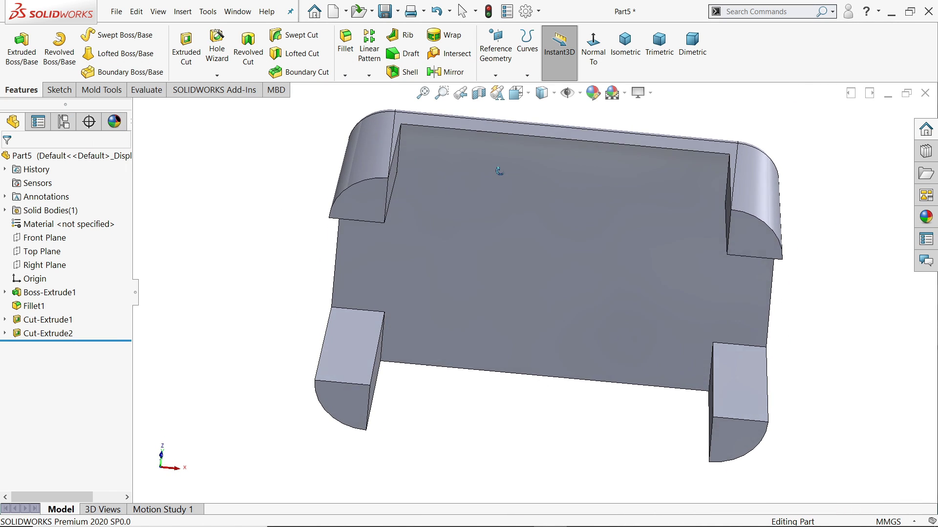
{"action": "left_click", "coordinate": [401, 72]}
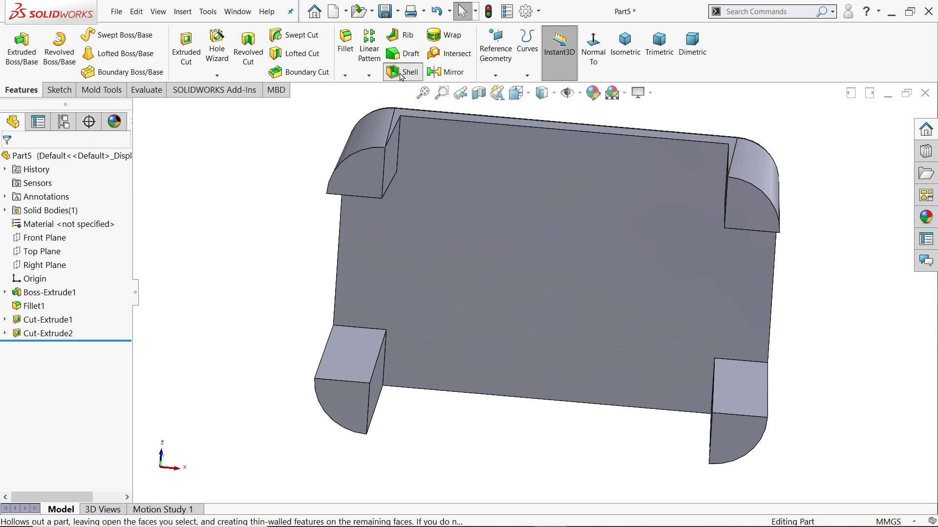
{"action": "type", "text": "2"}
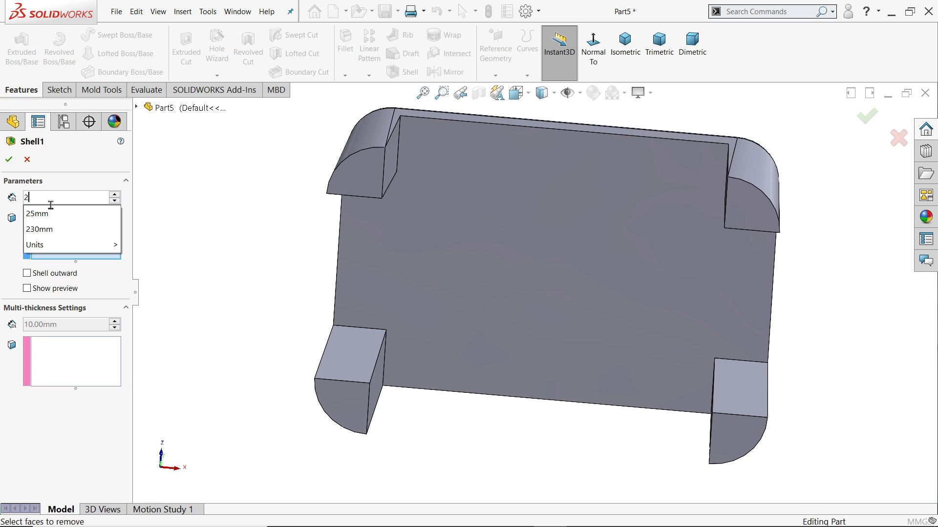
{"action": "key", "text": "Return"}
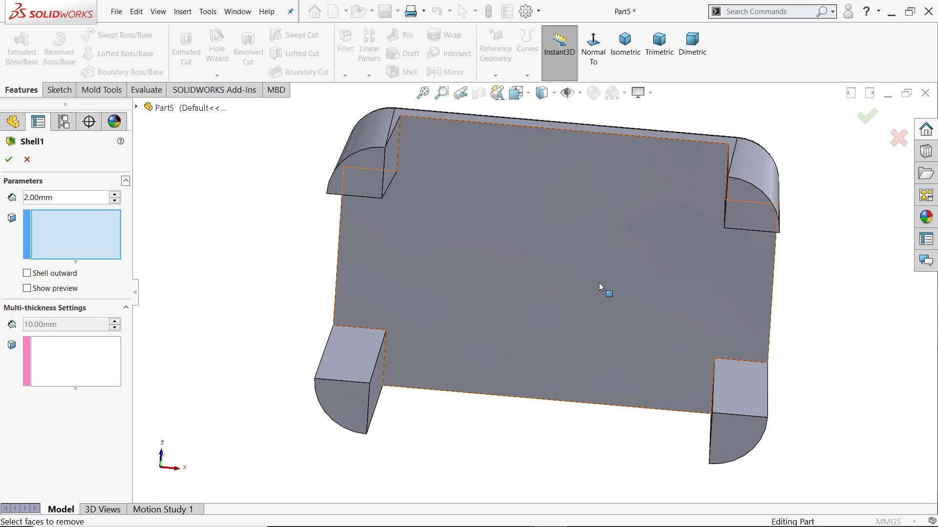
Mark the large bottom face and the visible corner block faces for removal
{"action": "left_click", "coordinate": [539, 278]}
{"action": "left_click", "coordinate": [370, 188]}
{"action": "left_click", "coordinate": [393, 172]}
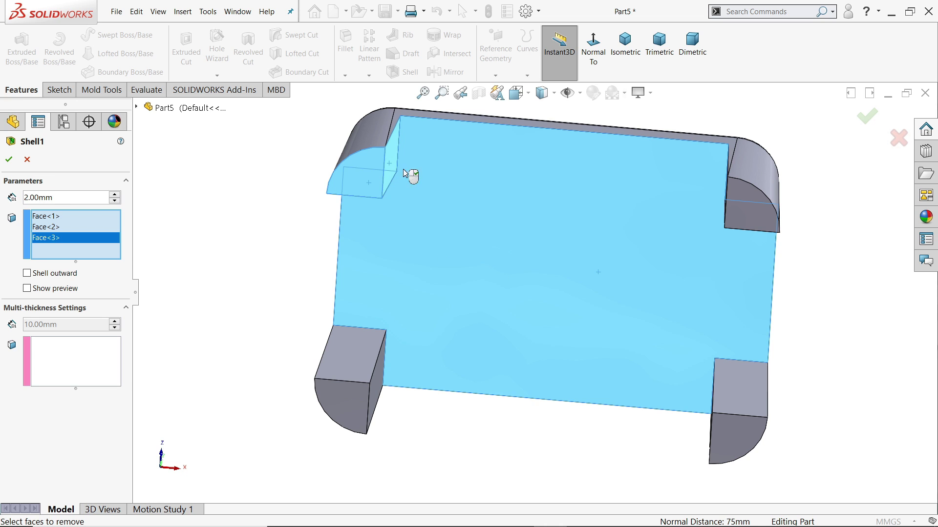
{"action": "left_click", "coordinate": [743, 215]}
{"action": "left_click", "coordinate": [741, 386]}
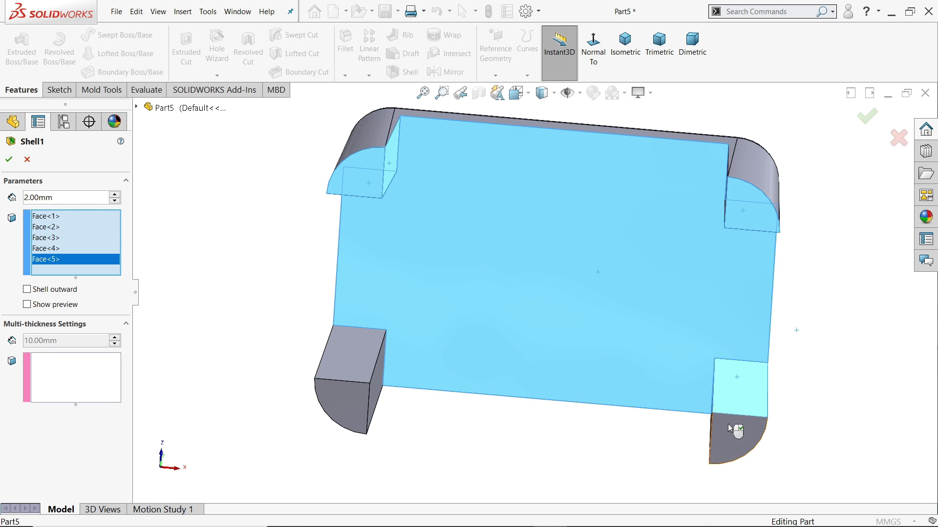
{"action": "left_click", "coordinate": [732, 431]}
{"action": "left_click", "coordinate": [363, 406]}
{"action": "left_click", "coordinate": [379, 391]}
{"action": "left_click", "coordinate": [365, 370]}
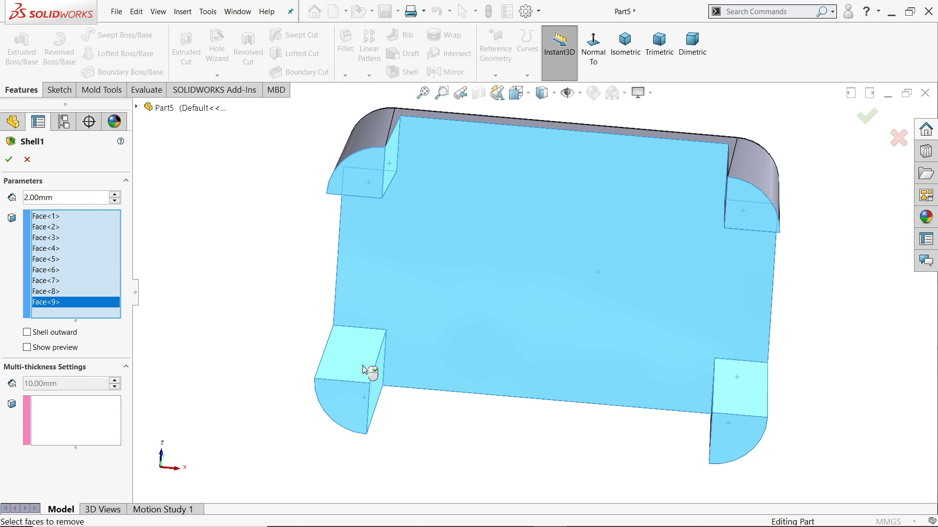
Mark the remaining hidden faces of the four corner blocks for removal
{"action": "middle_click_drag", "start_coordinate": [491, 420], "coordinate": [505, 298]}
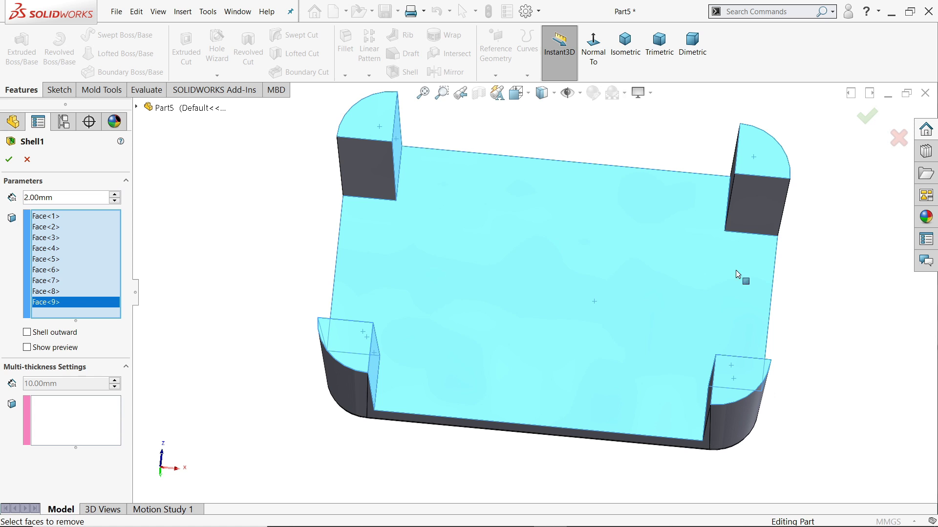
{"action": "left_click", "coordinate": [755, 218]}
{"action": "left_click", "coordinate": [383, 192]}
{"action": "middle_click_drag", "start_coordinate": [550, 230], "coordinate": [612, 276]}
{"action": "left_click", "coordinate": [720, 397]}
{"action": "left_click", "coordinate": [698, 210]}
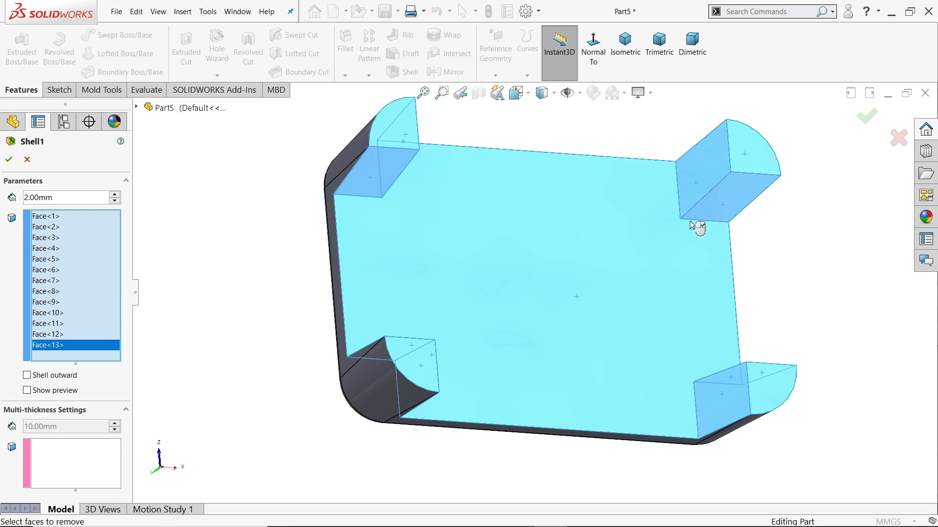
{"action": "middle_click_drag", "start_coordinate": [697, 224], "coordinate": [631, 279]}
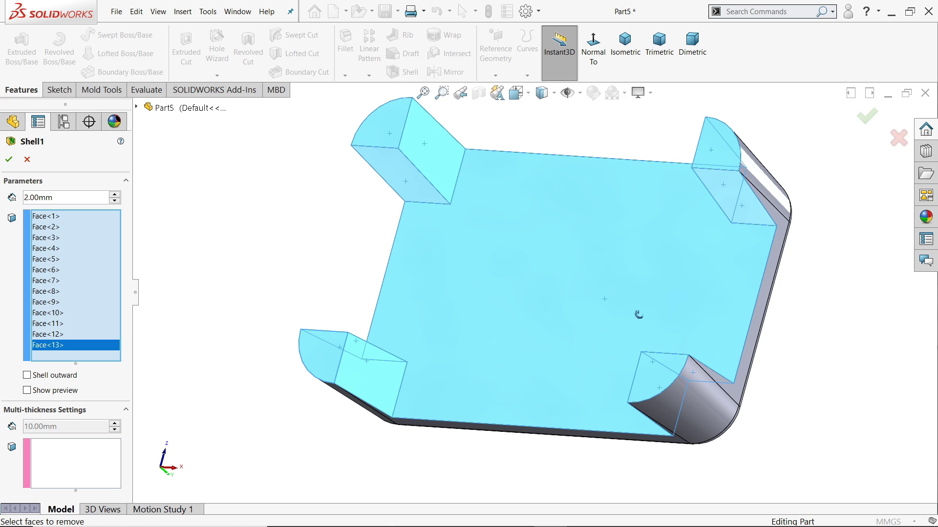
{"action": "middle_click_drag", "start_coordinate": [638, 315], "coordinate": [643, 347]}
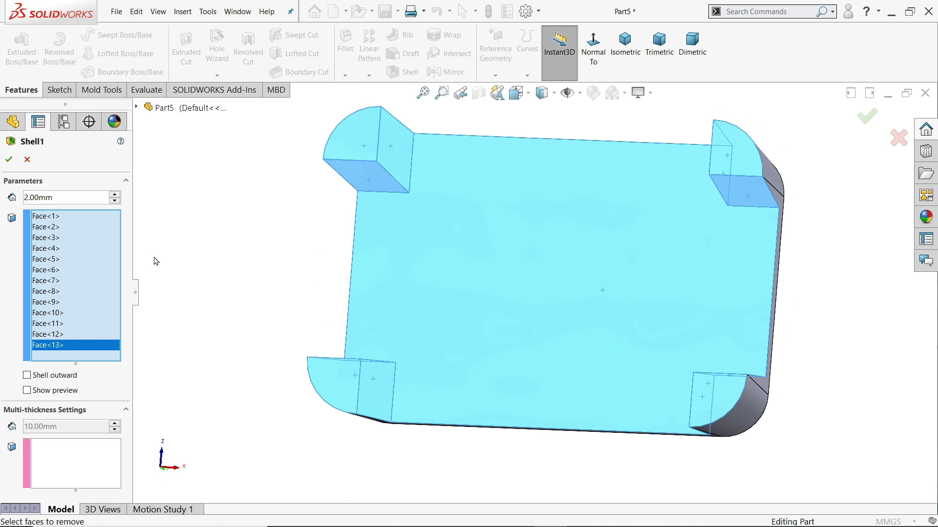
Preview the 2 mm shell and apply it, hollowing the part into an open tray
{"action": "left_click", "coordinate": [27, 390]}
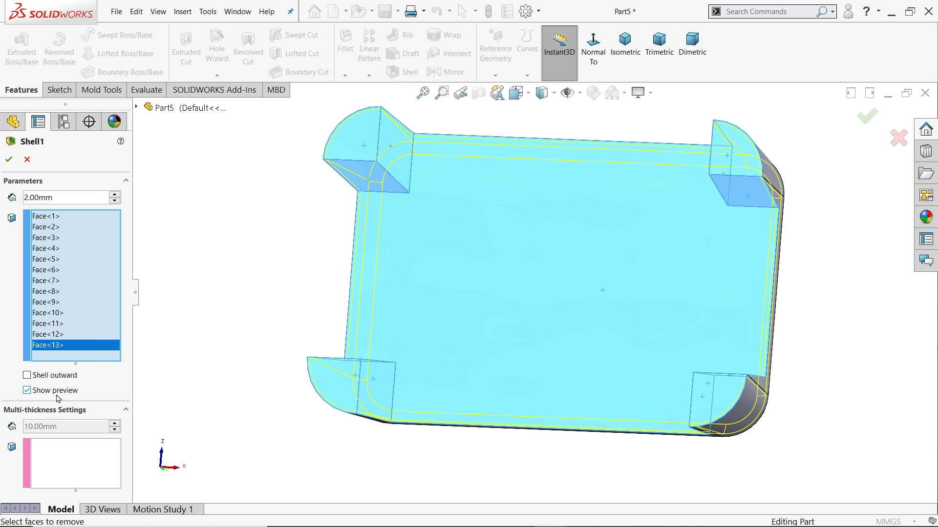
{"action": "middle_click_drag", "start_coordinate": [213, 350], "coordinate": [224, 238]}
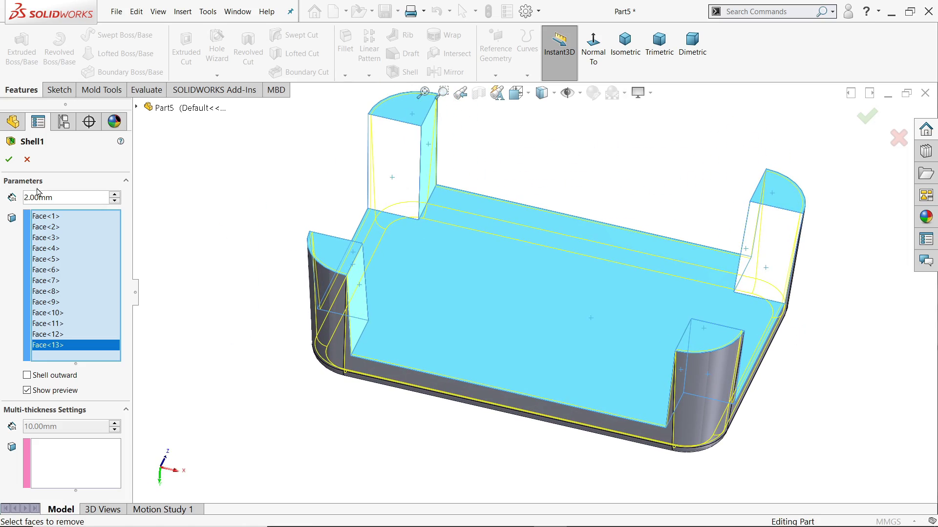
{"action": "left_click", "coordinate": [7, 160]}
{"action": "middle_click_drag", "start_coordinate": [289, 245], "coordinate": [274, 260]}
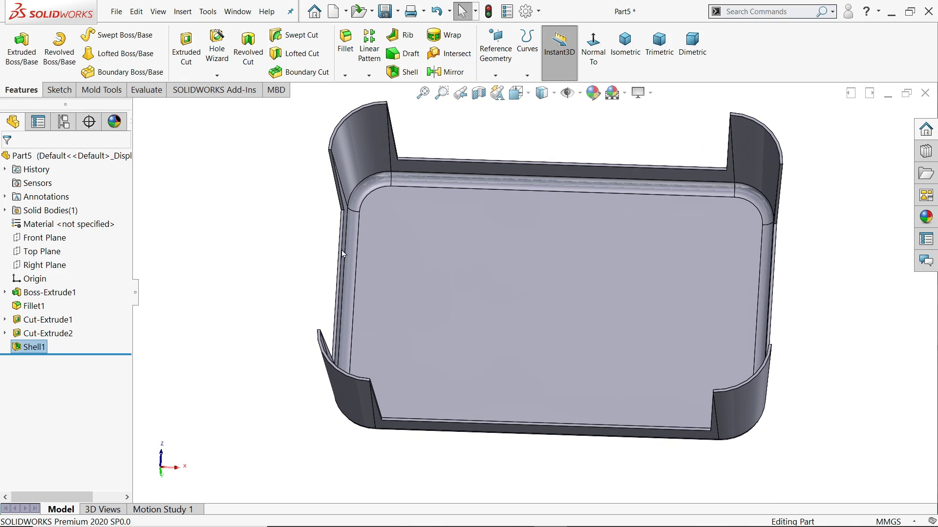
Start a new sketch on the tray floor
{"action": "scroll", "coordinate": [515, 176], "scroll_direction": "down", "scroll_amount": 10}
{"action": "scroll", "coordinate": [516, 176], "scroll_direction": "down", "scroll_amount": 3}
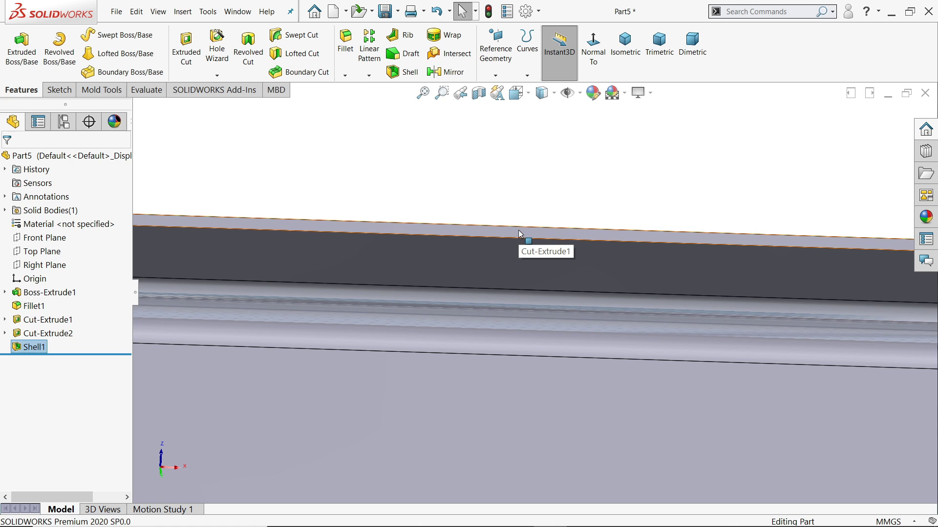
{"action": "left_click", "coordinate": [519, 234]}
{"action": "left_click", "coordinate": [561, 202]}
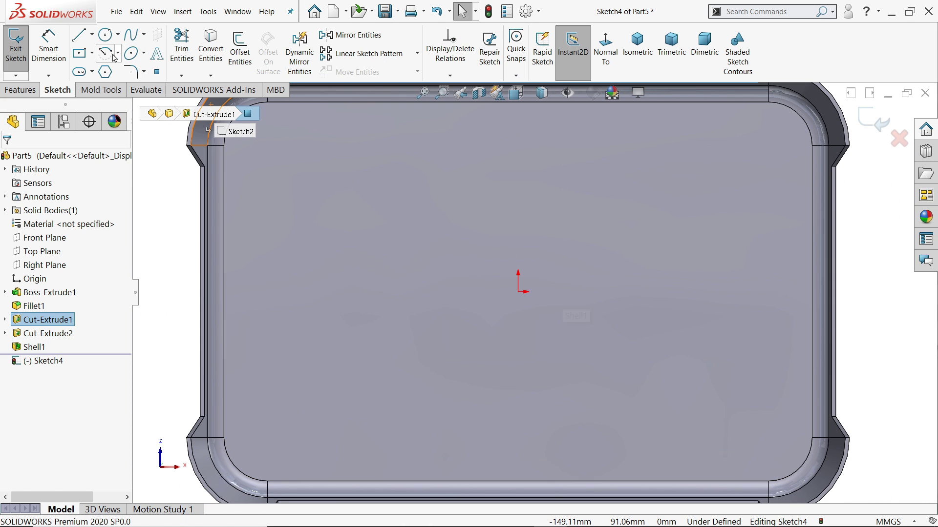
Draw vertical and horizontal centerlines meeting at the origin
{"action": "left_click", "coordinate": [92, 34]}
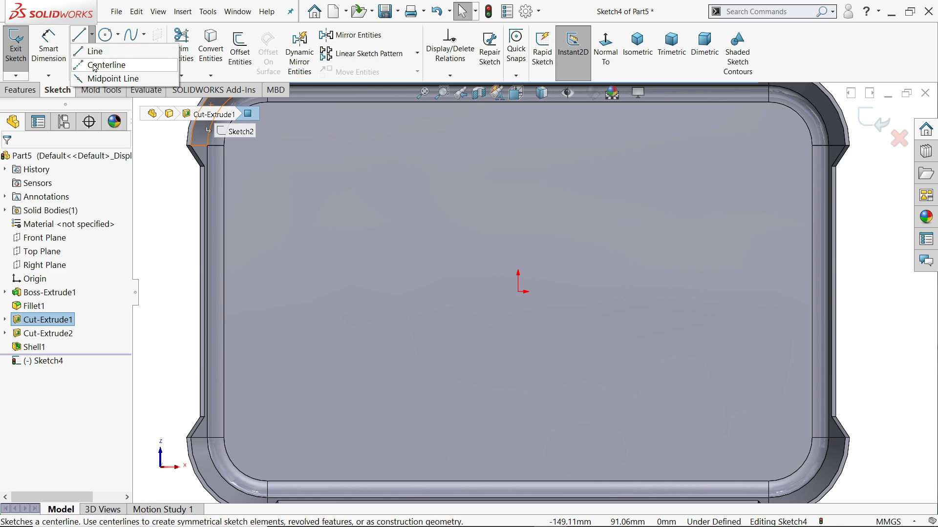
{"action": "left_click", "coordinate": [104, 65]}
{"action": "left_click", "coordinate": [519, 119]}
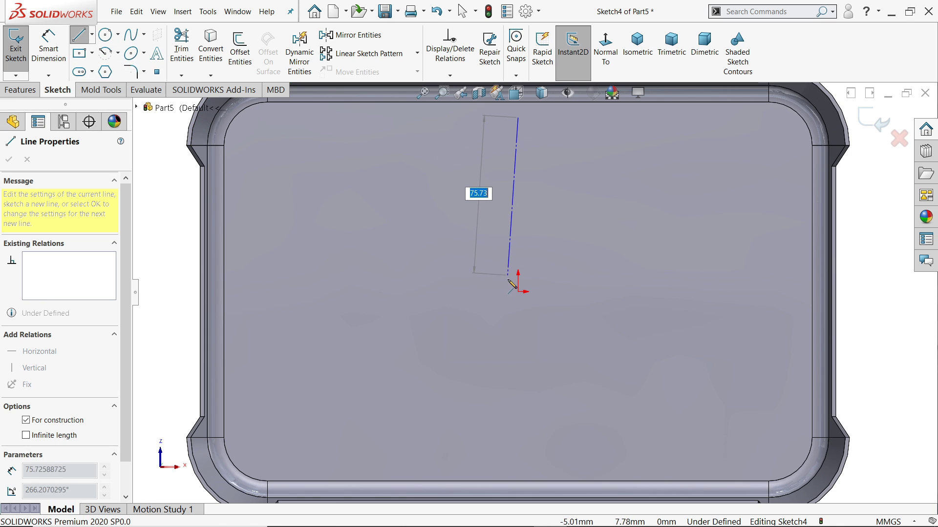
{"action": "left_click", "coordinate": [518, 292]}
{"action": "double_click", "coordinate": [666, 291]}
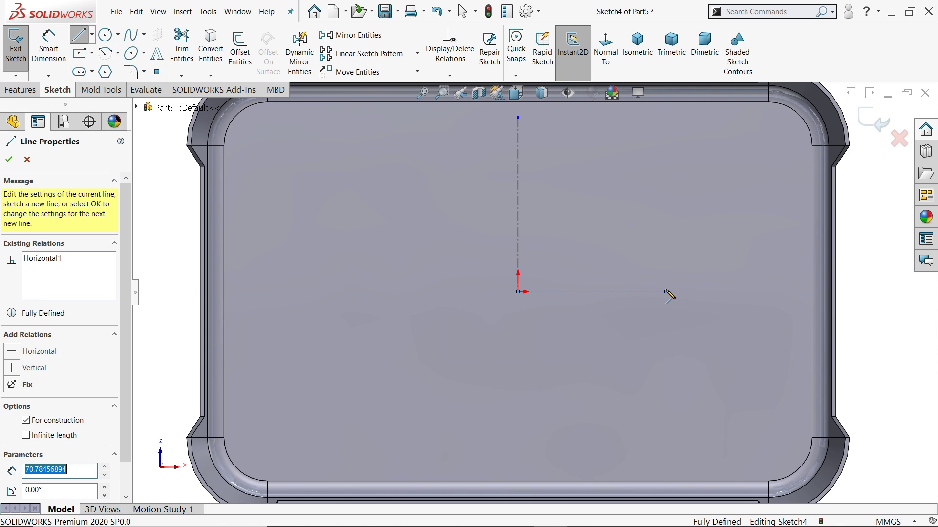
{"action": "key", "text": "Escape"}
Draw two parallel vertical lines to the right of the vertical centerline
{"action": "left_click", "coordinate": [79, 34]}
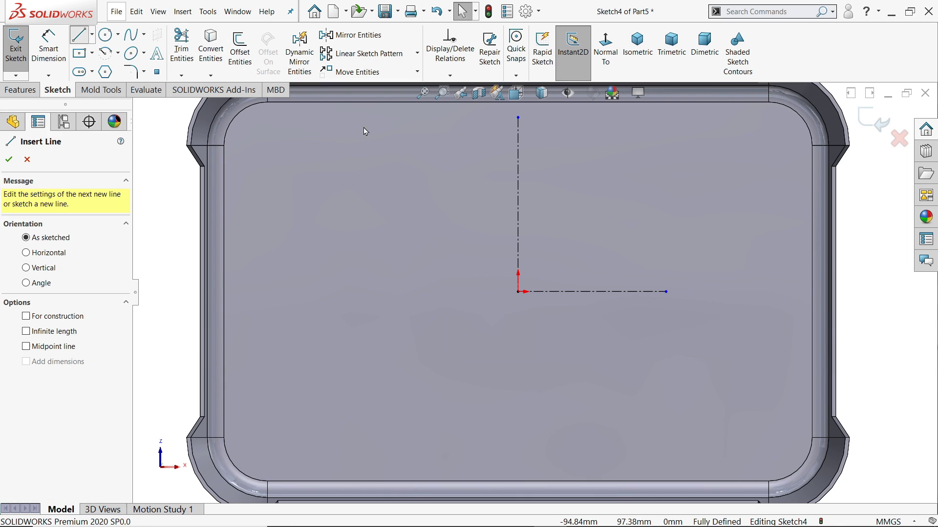
{"action": "left_click", "coordinate": [605, 130]}
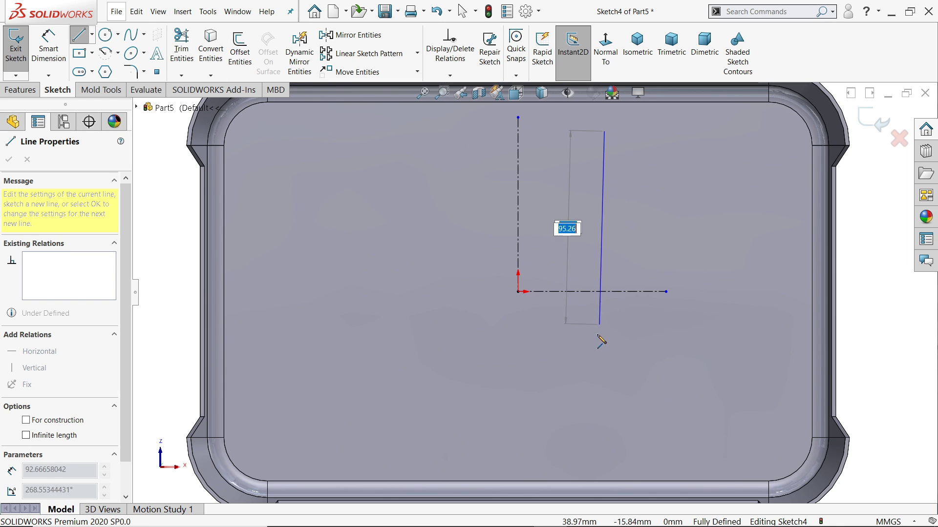
{"action": "left_click", "coordinate": [605, 444]}
{"action": "key", "text": "Escape"}
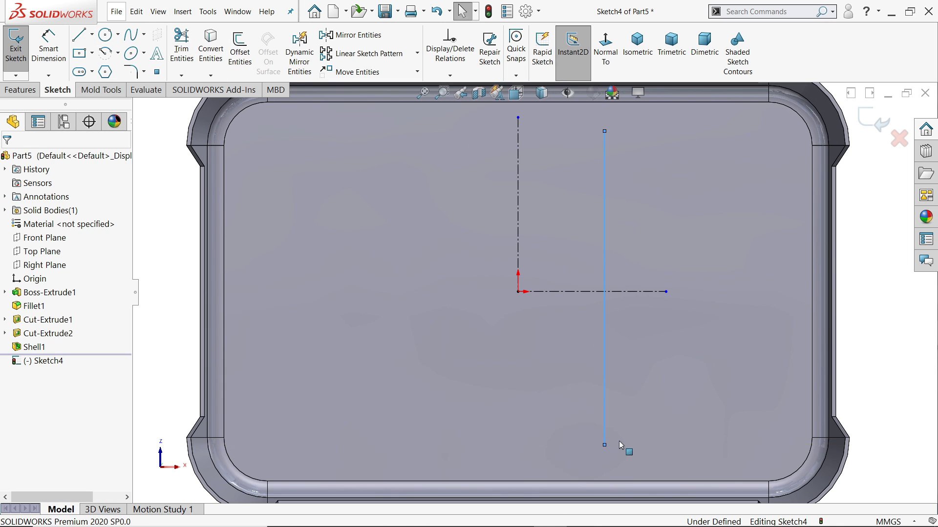
{"action": "key", "text": "l"}
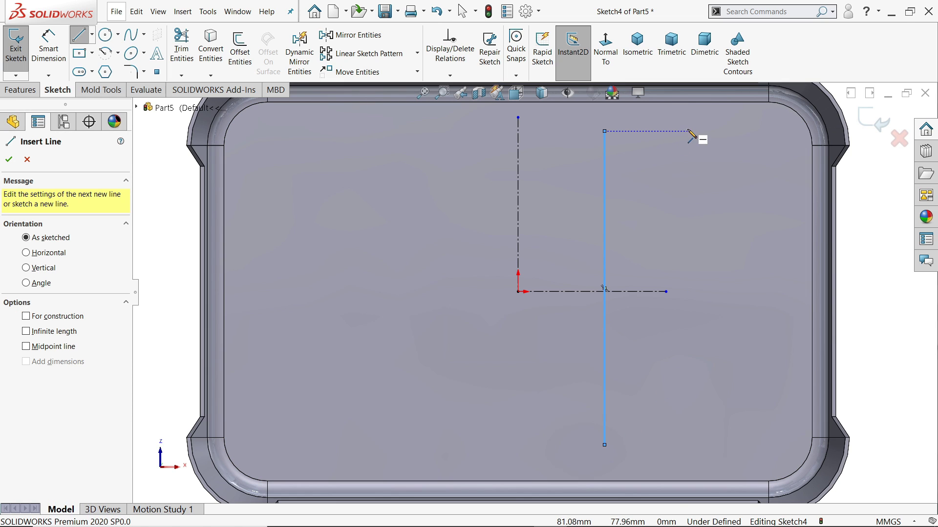
{"action": "left_click", "coordinate": [687, 125]}
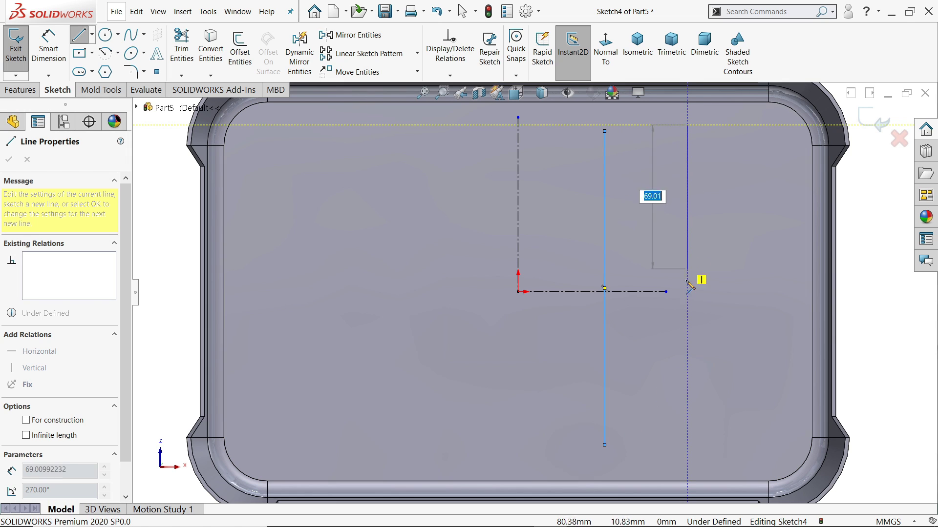
{"action": "left_click", "coordinate": [687, 469]}
{"action": "key", "text": "Escape"}
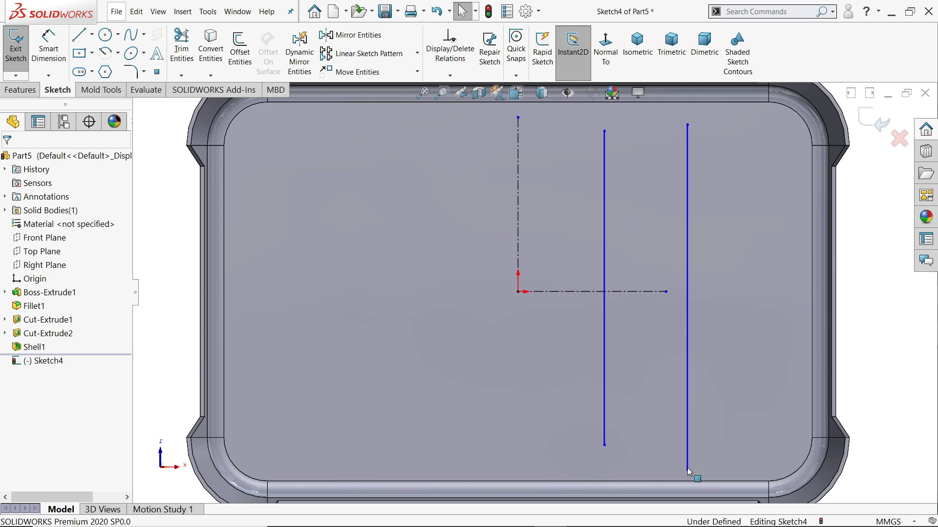
Lengthen the horizontal centerline and mirror the two vertical lines to the left side
{"action": "left_click_drag", "start_coordinate": [667, 293], "coordinate": [734, 292]}
{"action": "left_click_drag", "start_coordinate": [723, 149], "coordinate": [665, 193]}
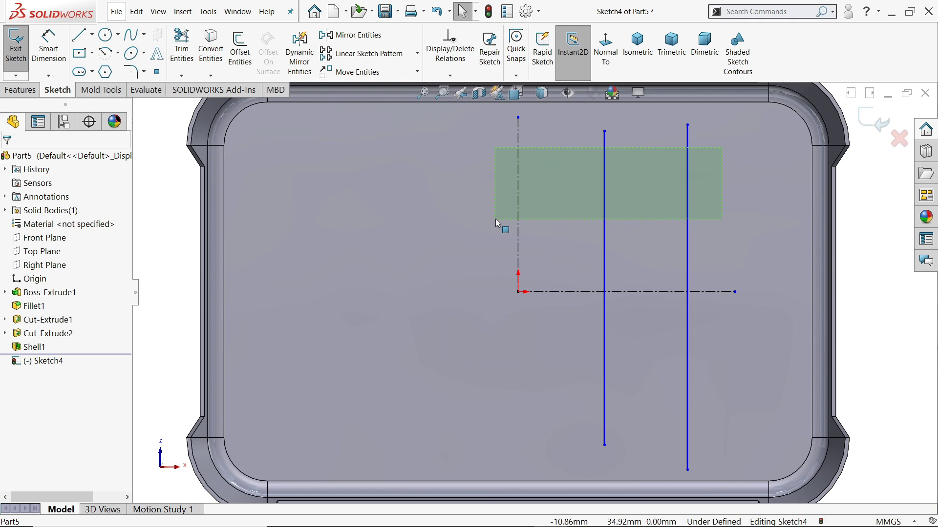
{"action": "left_click_drag", "start_coordinate": [495, 221], "coordinate": [495, 221]}
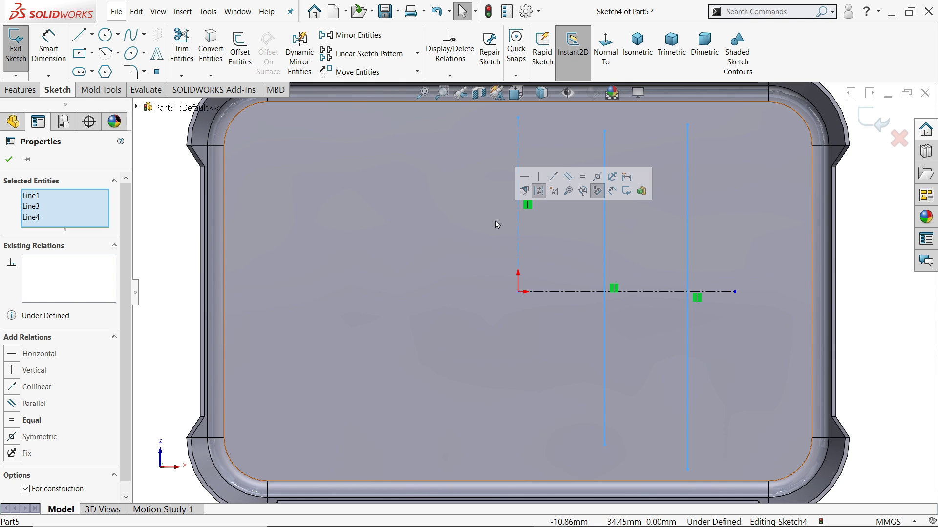
{"action": "left_click", "coordinate": [351, 34]}
{"action": "key", "text": "f"}
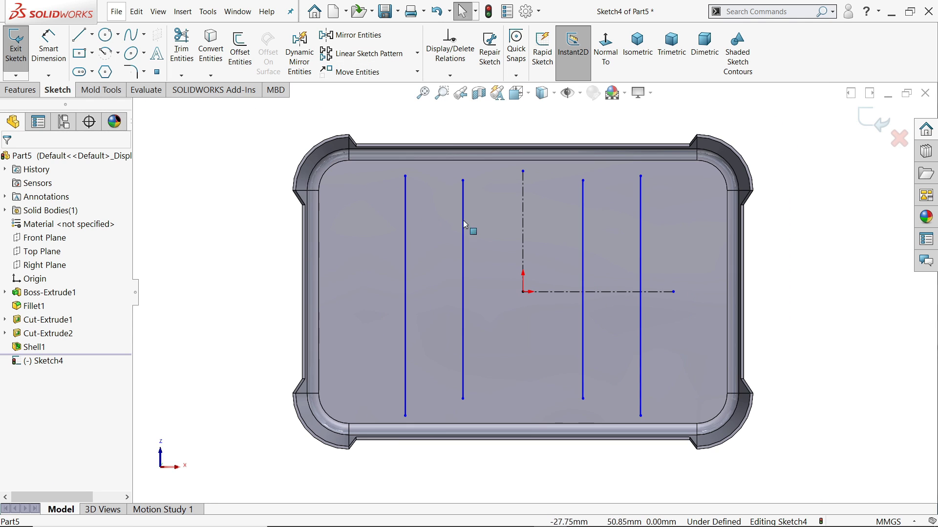
Draw a horizontal line across the upper tray and mirror it below the centerline
{"action": "key", "text": "l"}
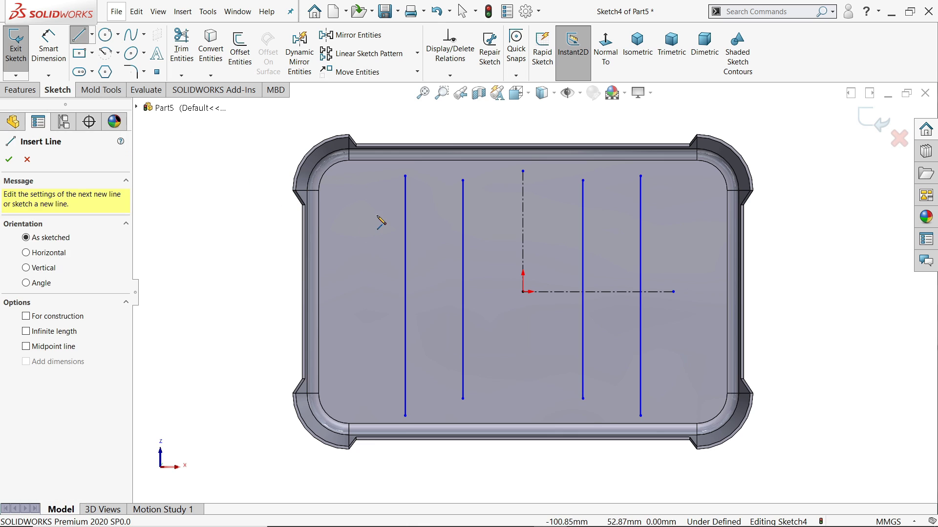
{"action": "left_click_drag", "start_coordinate": [377, 215], "coordinate": [673, 216]}
{"action": "key", "text": "Escape"}
{"action": "scroll", "coordinate": [680, 261], "scroll_direction": "down", "scroll_amount": 2}
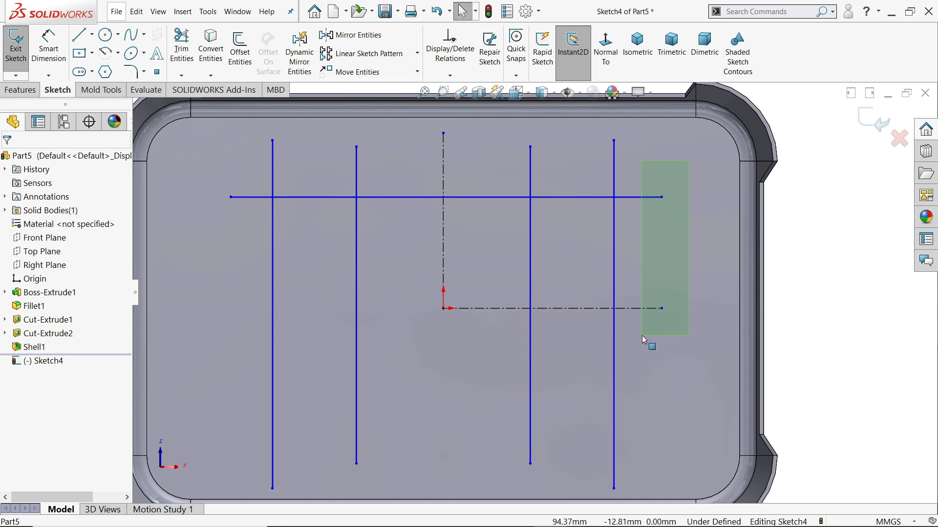
{"action": "left_click_drag", "start_coordinate": [642, 336], "coordinate": [641, 336]}
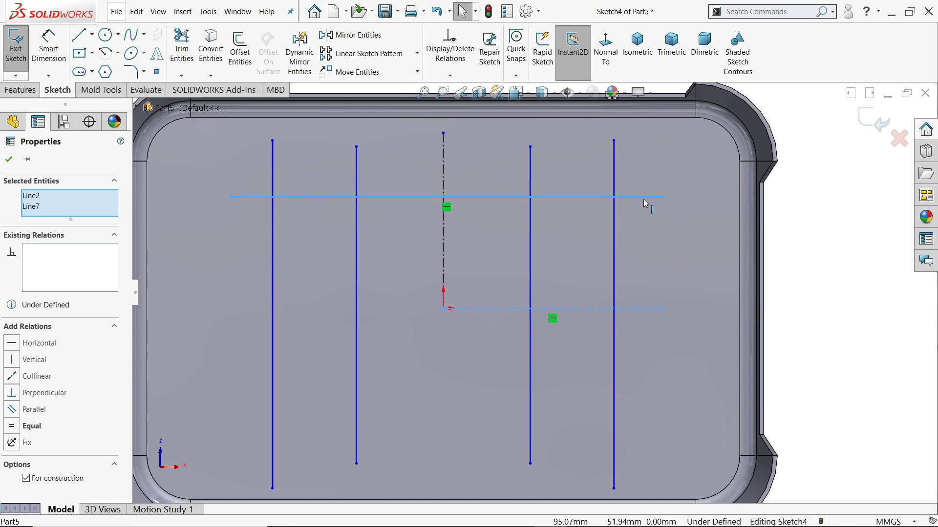
{"action": "left_click", "coordinate": [352, 35]}
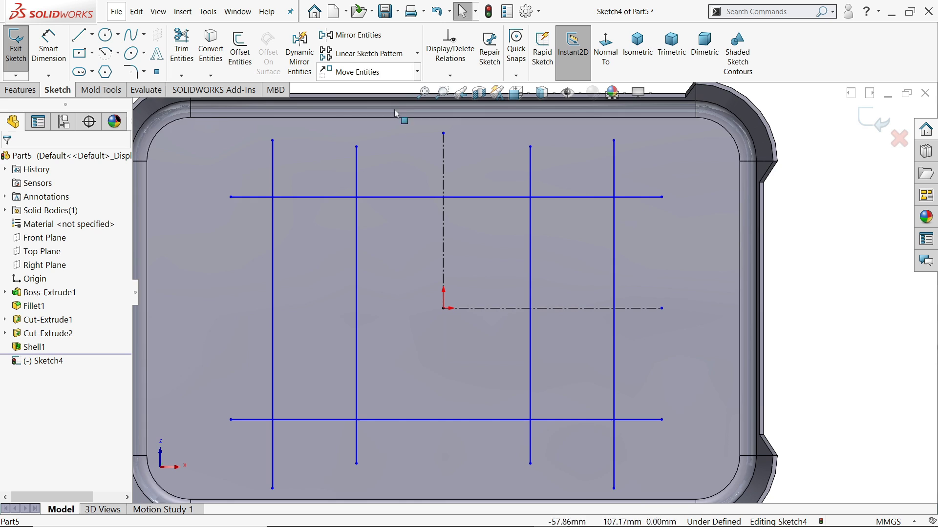
{"action": "scroll", "coordinate": [491, 253], "scroll_direction": "up", "scroll_amount": 2}
{"action": "scroll", "coordinate": [540, 379], "scroll_direction": "up", "scroll_amount": 2}
{"action": "scroll", "coordinate": [523, 378], "scroll_direction": "down", "scroll_amount": 2}
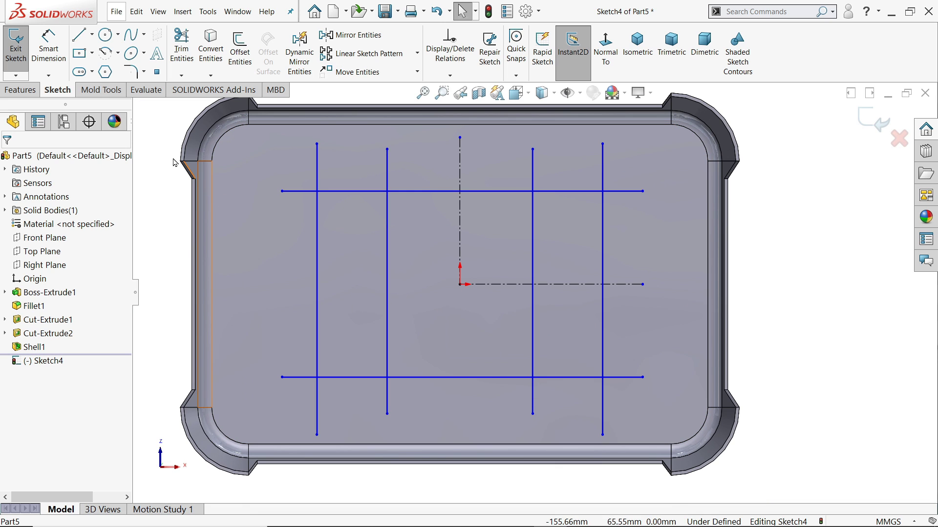
Add a vertical line along the centerline and a middle horizontal line across the grid
{"action": "left_click", "coordinate": [80, 36]}
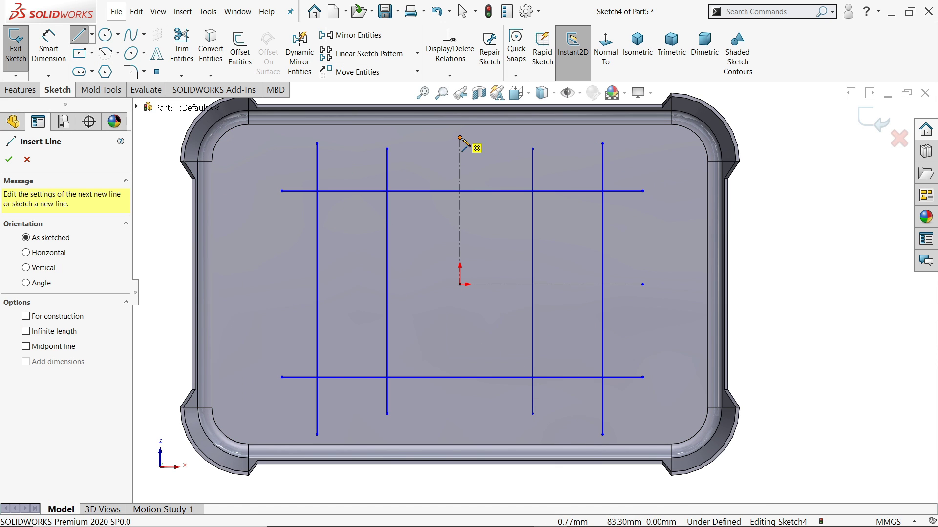
{"action": "left_click", "coordinate": [460, 138]}
{"action": "left_click", "coordinate": [460, 400]}
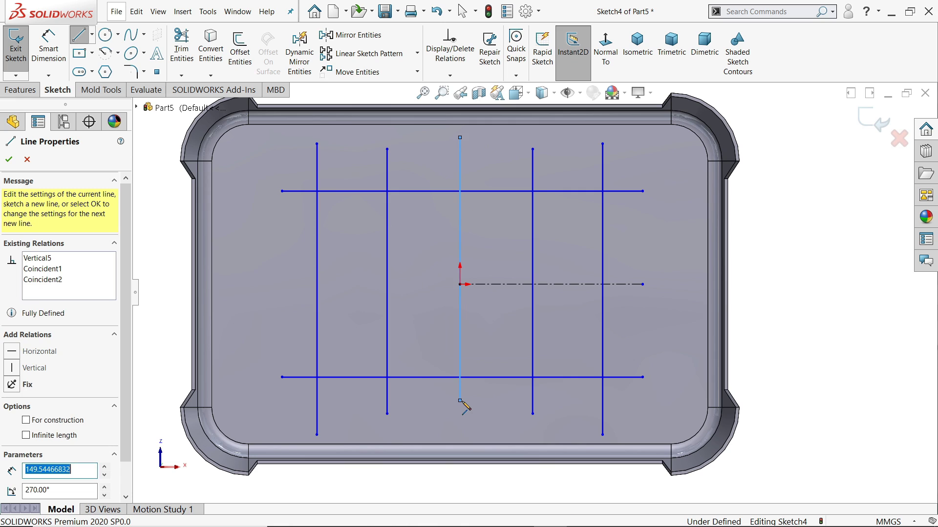
{"action": "key", "text": "Escape"}
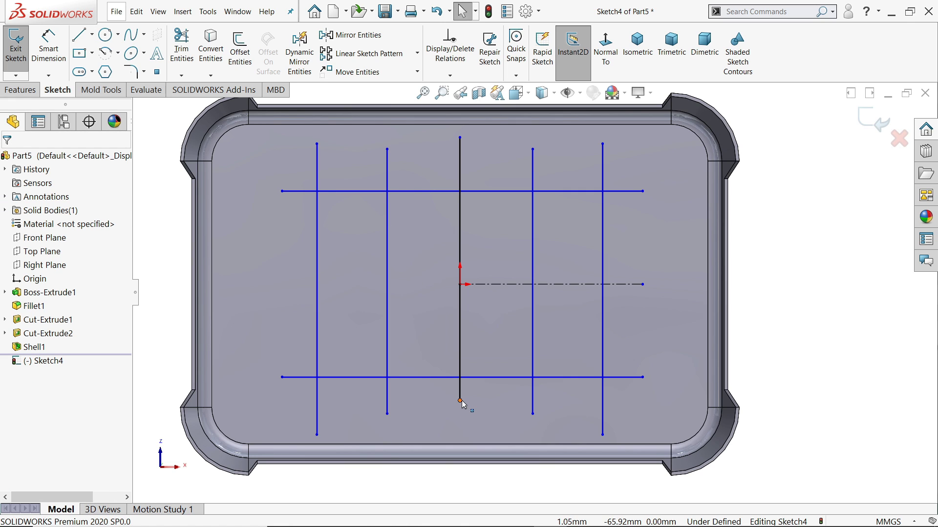
{"action": "key", "text": "Return"}
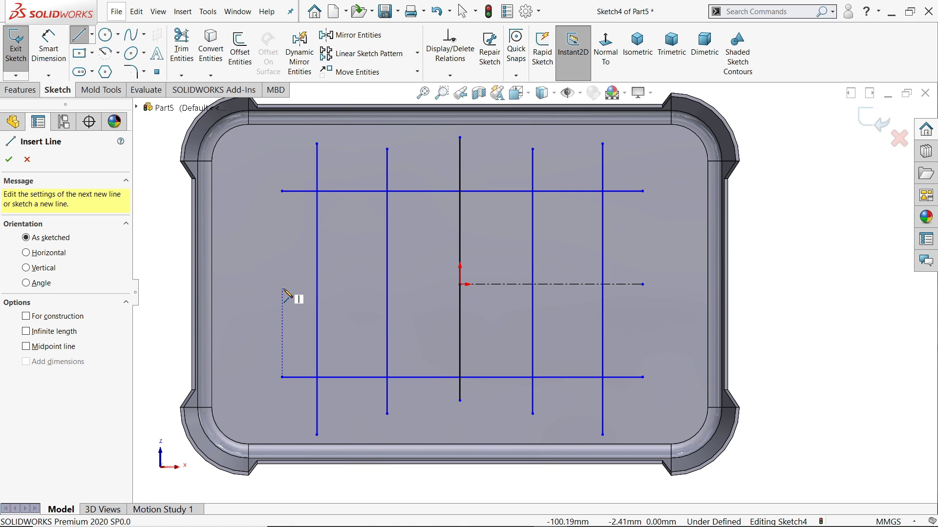
{"action": "left_click", "coordinate": [283, 284]}
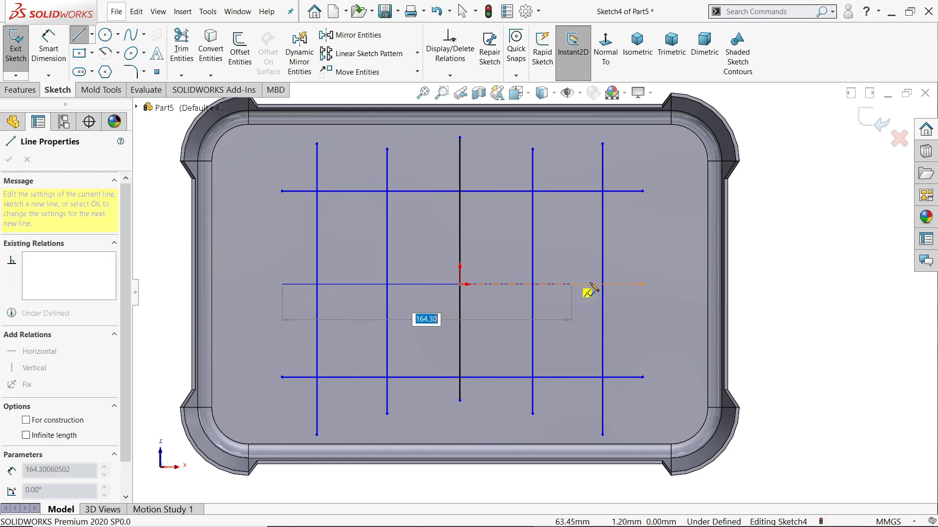
{"action": "left_click", "coordinate": [642, 284]}
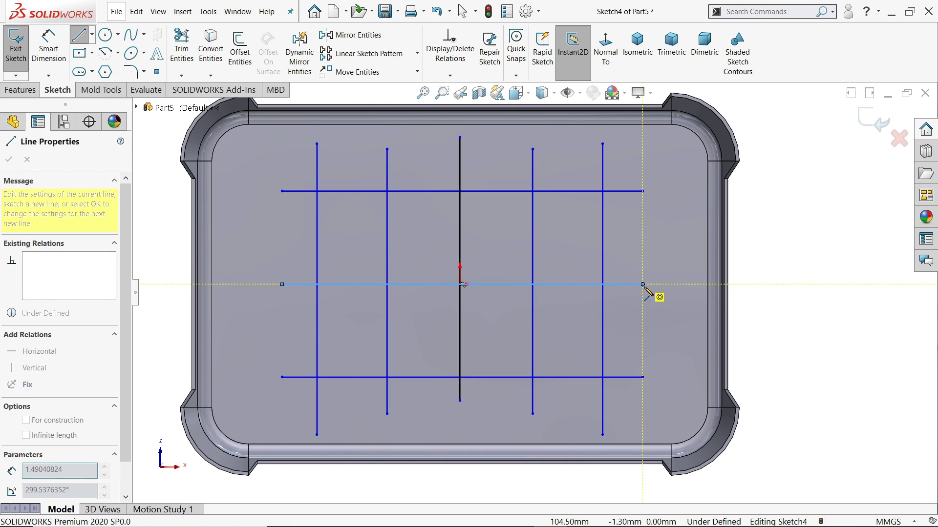
{"action": "key", "text": "Escape"}
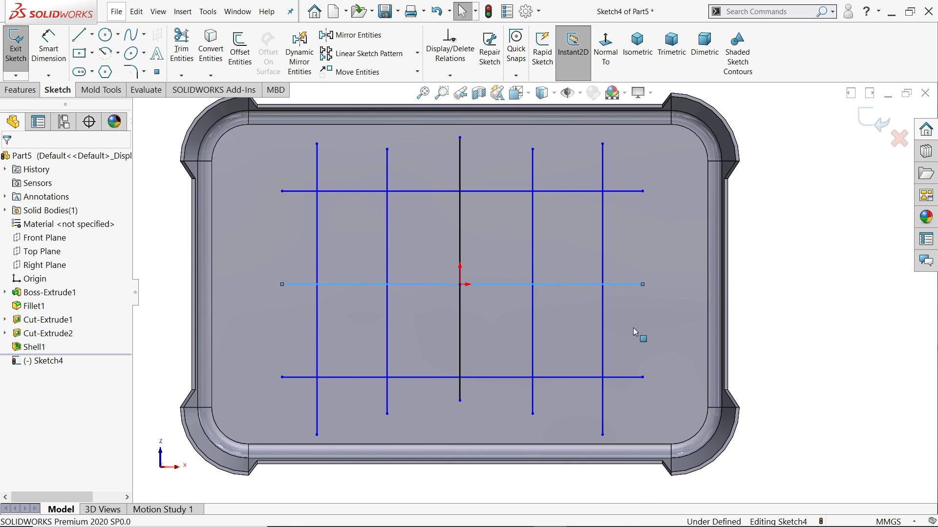
Dimension the spacing between adjacent vertical grid lines at 50 mm each
{"action": "left_click", "coordinate": [55, 51]}
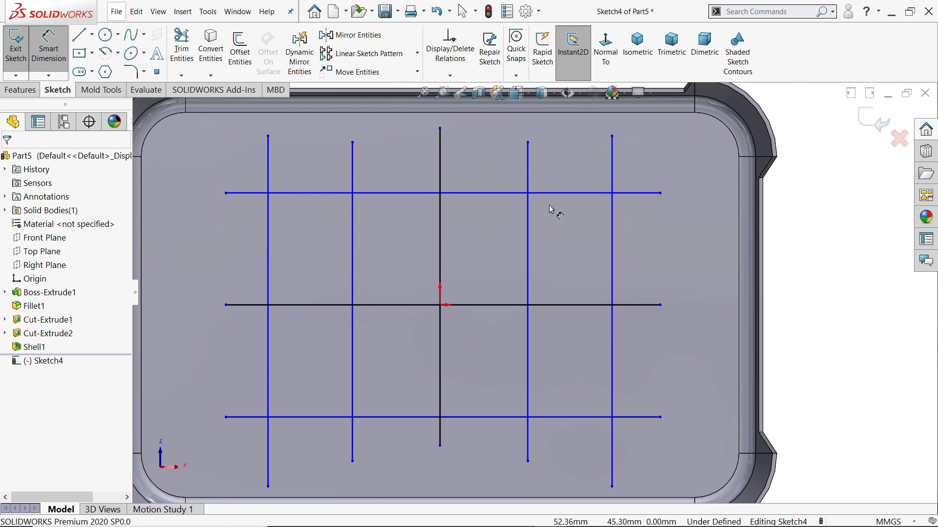
{"action": "scroll", "coordinate": [555, 211], "scroll_direction": "down", "scroll_amount": 3}
{"action": "left_click", "coordinate": [523, 218]}
{"action": "left_click", "coordinate": [417, 245]}
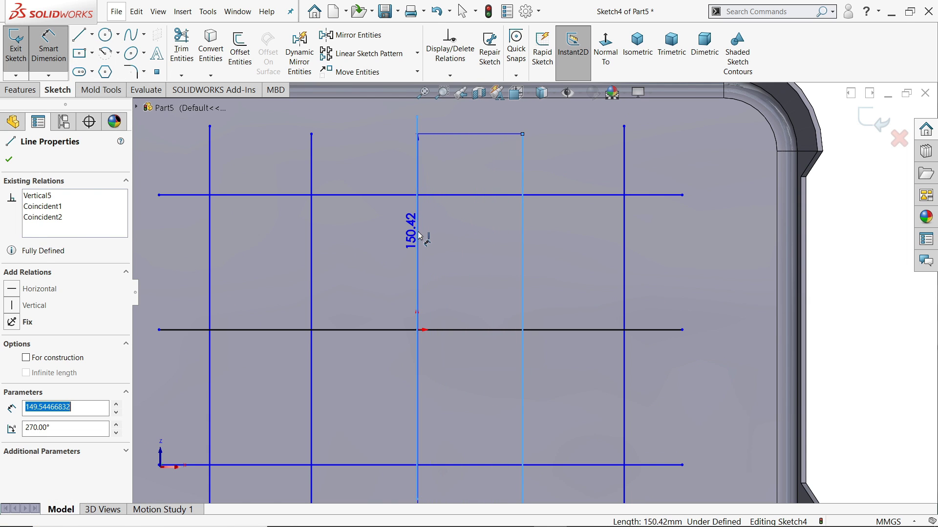
{"action": "left_click", "coordinate": [461, 235]}
{"action": "type", "text": "50"}
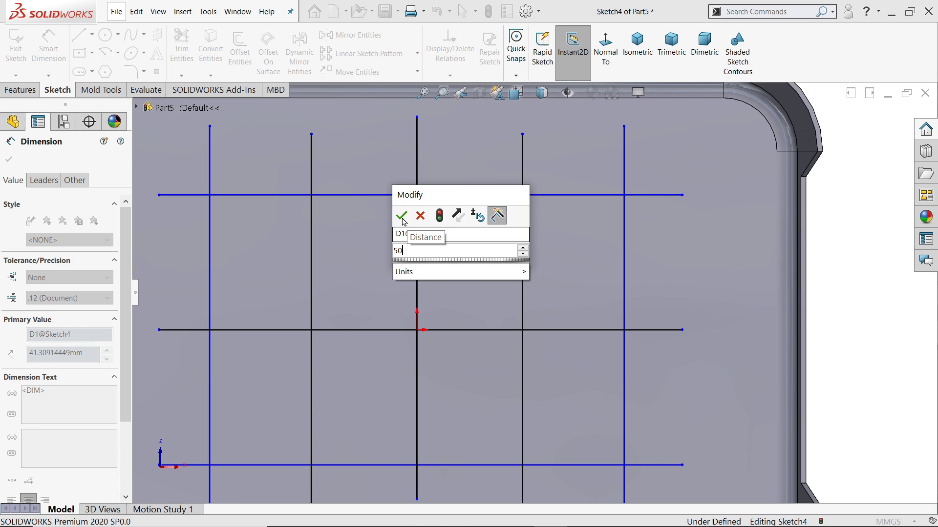
{"action": "key", "text": "Return"}
{"action": "left_click", "coordinate": [547, 269]}
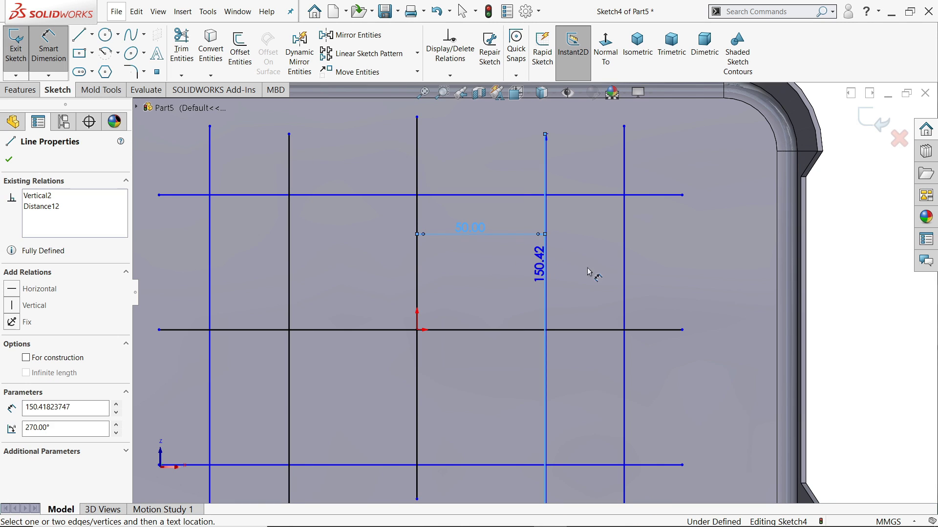
{"action": "left_click", "coordinate": [624, 277]}
{"action": "left_click", "coordinate": [713, 276]}
{"action": "type", "text": "50"}
{"action": "key", "text": "Return"}
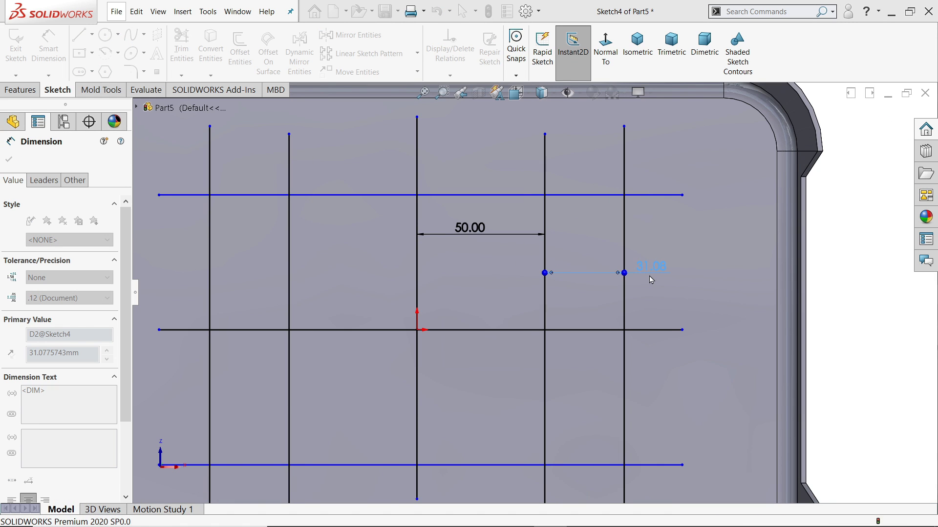
Set the spacing between the top and middle horizontal lines to 50 mm
{"action": "left_click", "coordinate": [619, 196]}
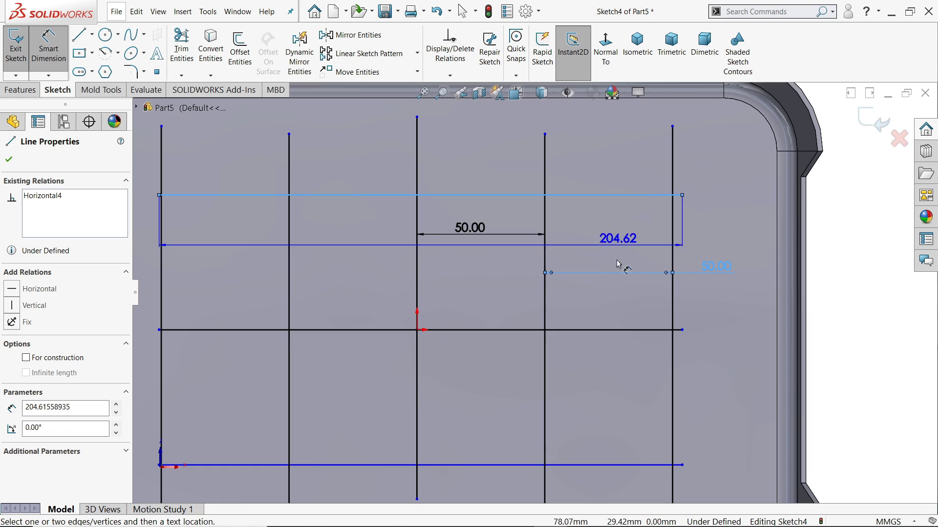
{"action": "left_click", "coordinate": [619, 330]}
{"action": "left_click", "coordinate": [755, 258]}
{"action": "type", "text": "50"}
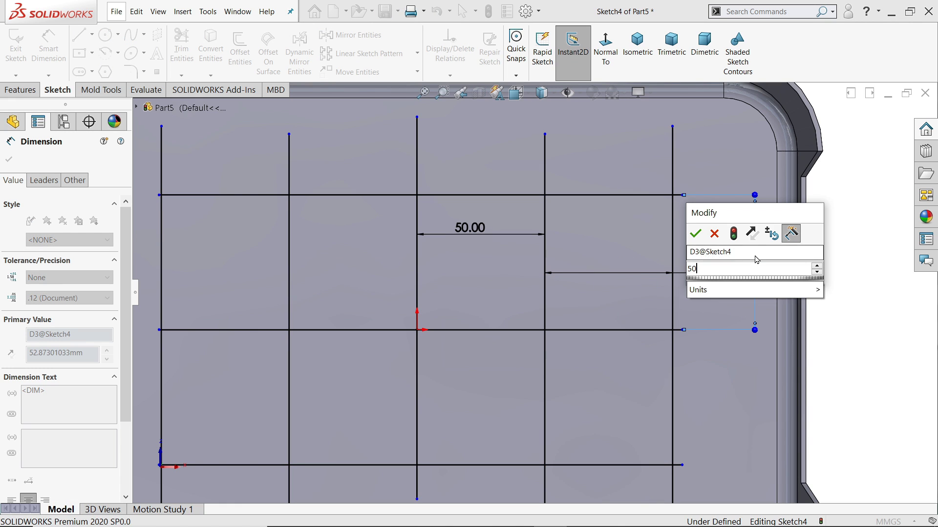
{"action": "key", "text": "Return"}
{"action": "key", "text": "f"}
{"action": "scroll", "coordinate": [517, 325], "scroll_direction": "down", "scroll_amount": 4}
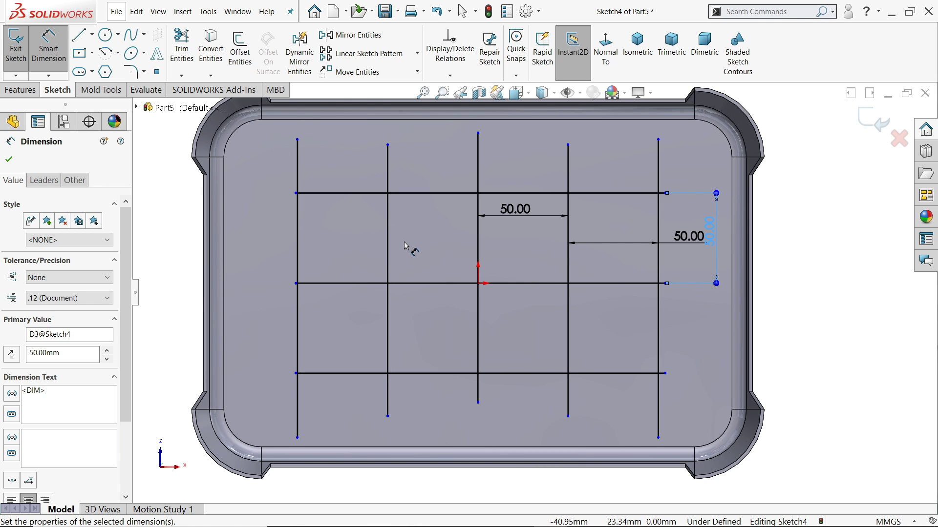
{"action": "scroll", "coordinate": [317, 254], "scroll_direction": "down", "scroll_amount": 3}
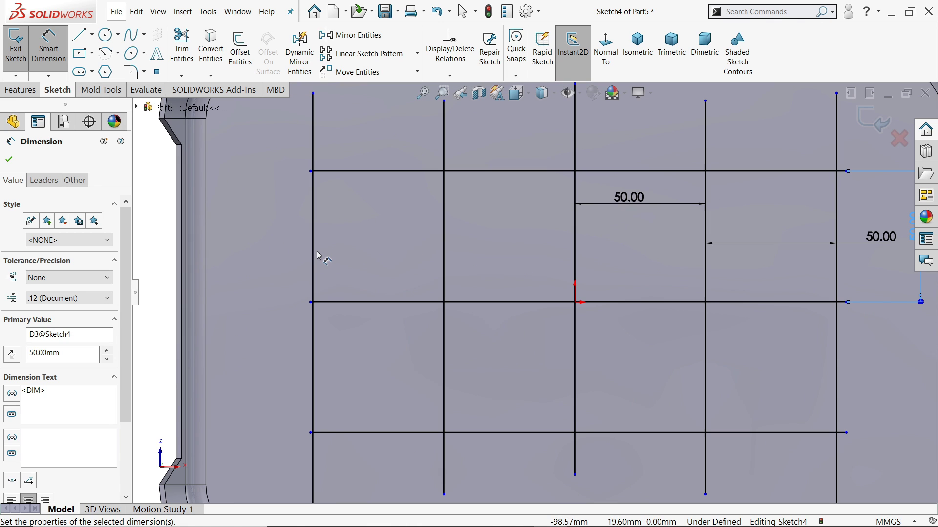
{"action": "key", "text": "Escape"}
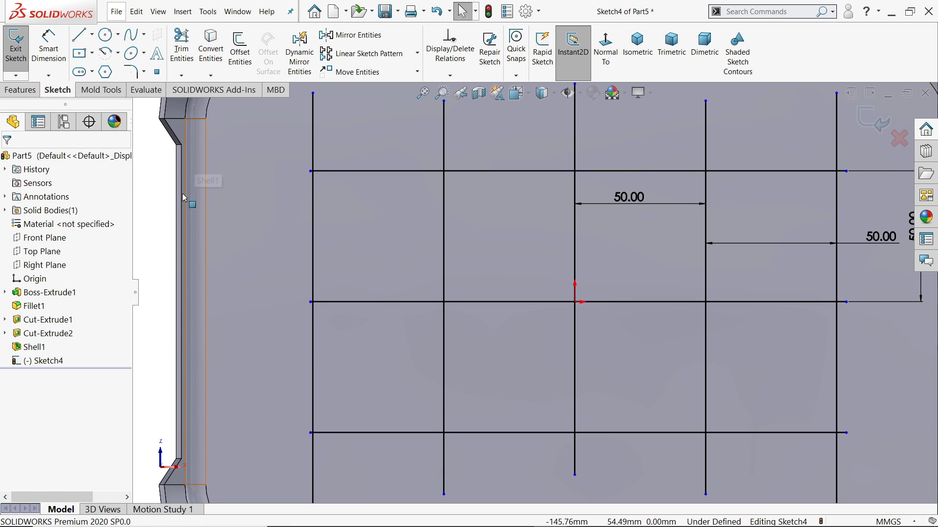
{"action": "key", "text": "f"}
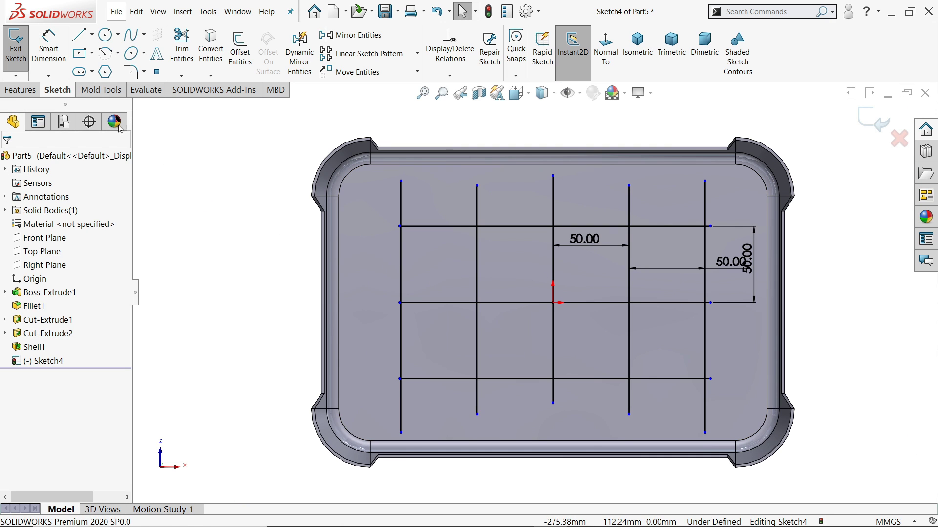
Start a Rib feature from the grid sketch with 2 mm thickness
{"action": "left_click", "coordinate": [20, 90]}
{"action": "left_click", "coordinate": [408, 36]}
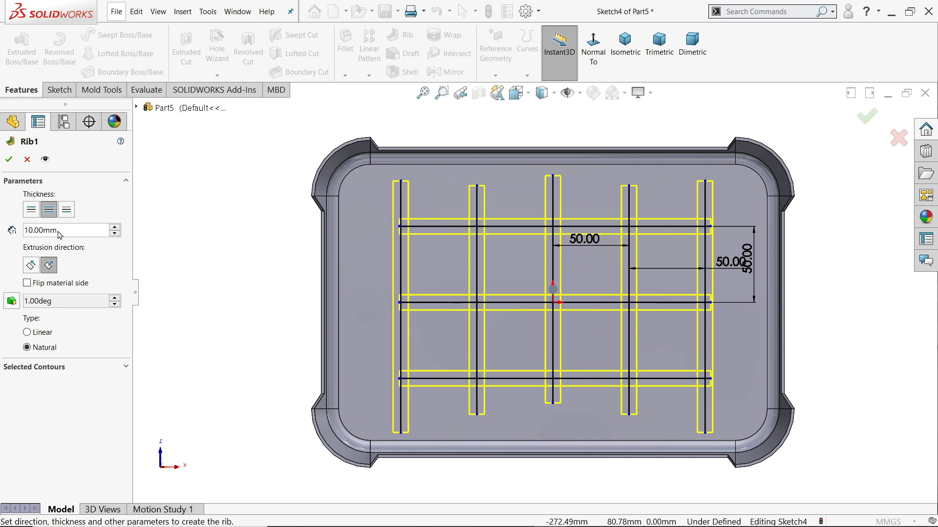
{"action": "type", "text": "2"}
{"action": "key", "text": "Return"}
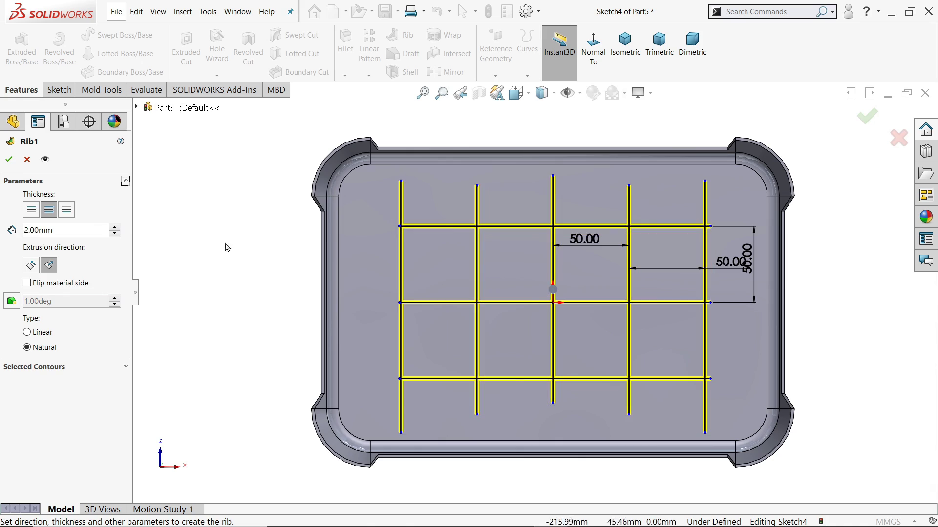
{"action": "scroll", "coordinate": [534, 304], "scroll_direction": "down", "scroll_amount": 2}
{"action": "scroll", "coordinate": [268, 316], "scroll_direction": "up", "scroll_amount": 3}
{"action": "middle_click_drag", "start_coordinate": [269, 316], "coordinate": [248, 189]}
{"action": "scroll", "coordinate": [537, 348], "scroll_direction": "down", "scroll_amount": 3}
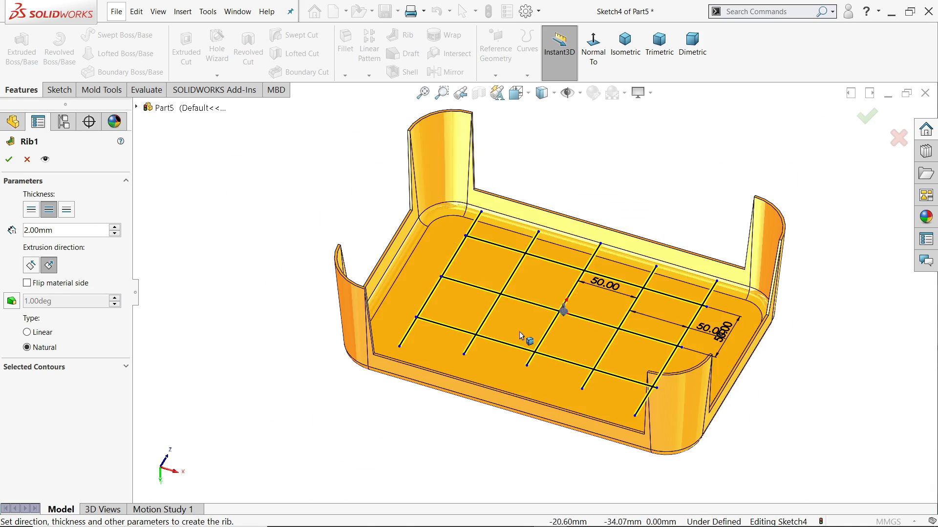
Add a 1° draft to the rib walls and create the ribs
{"action": "left_click", "coordinate": [12, 303]}
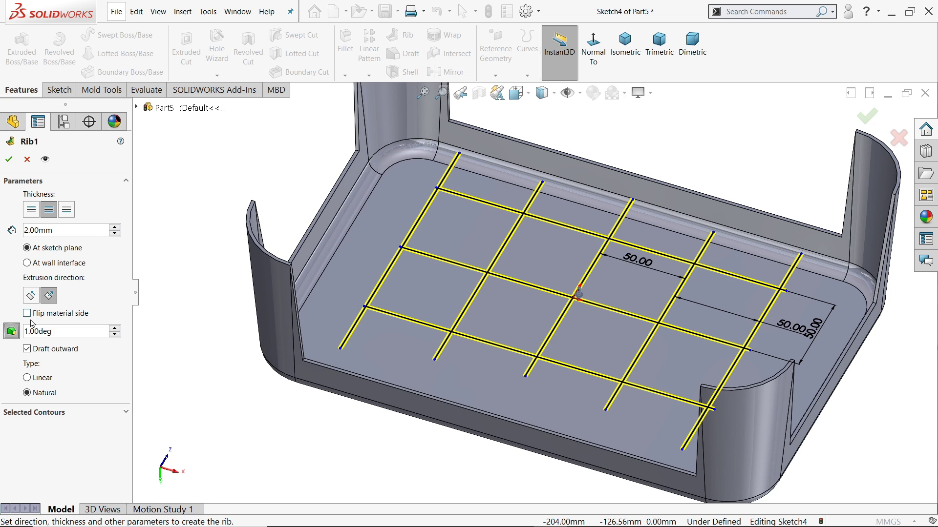
{"action": "scroll", "coordinate": [648, 323], "scroll_direction": "down", "scroll_amount": 5}
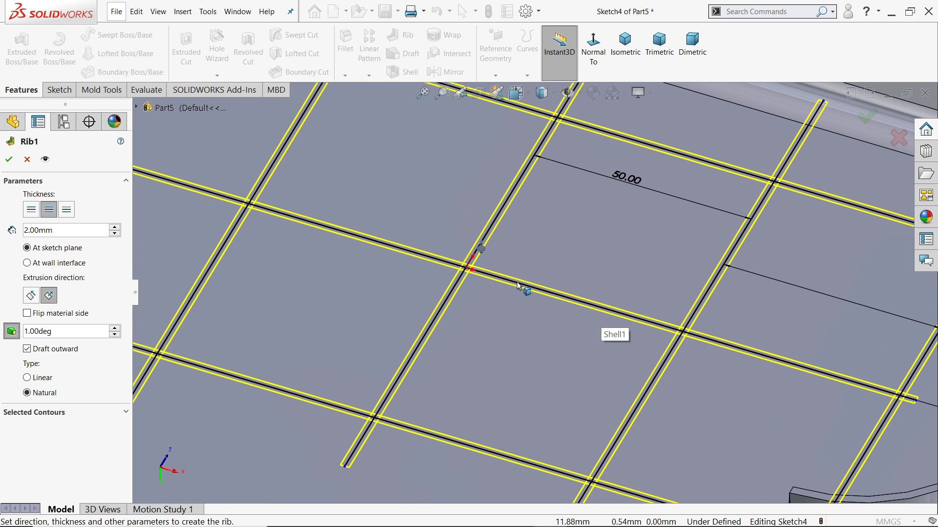
{"action": "scroll", "coordinate": [482, 253], "scroll_direction": "up", "scroll_amount": 5}
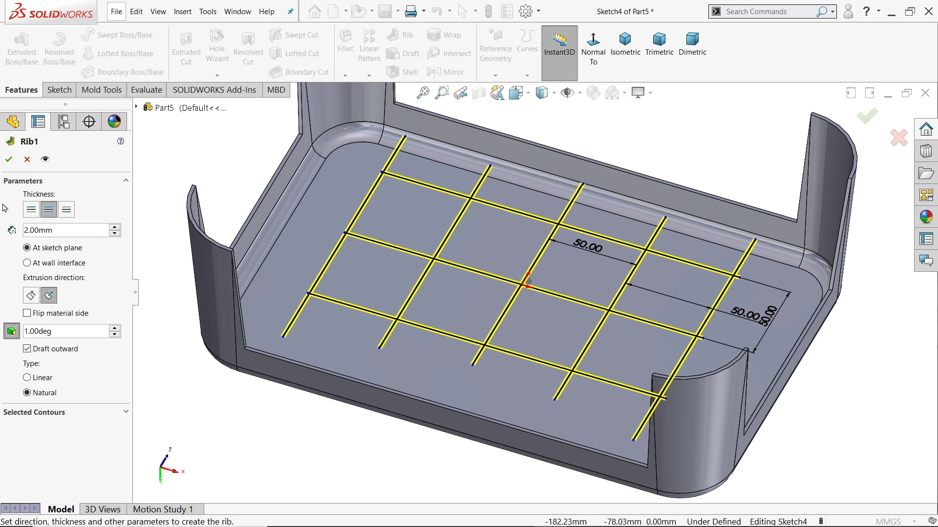
{"action": "left_click", "coordinate": [7, 162]}
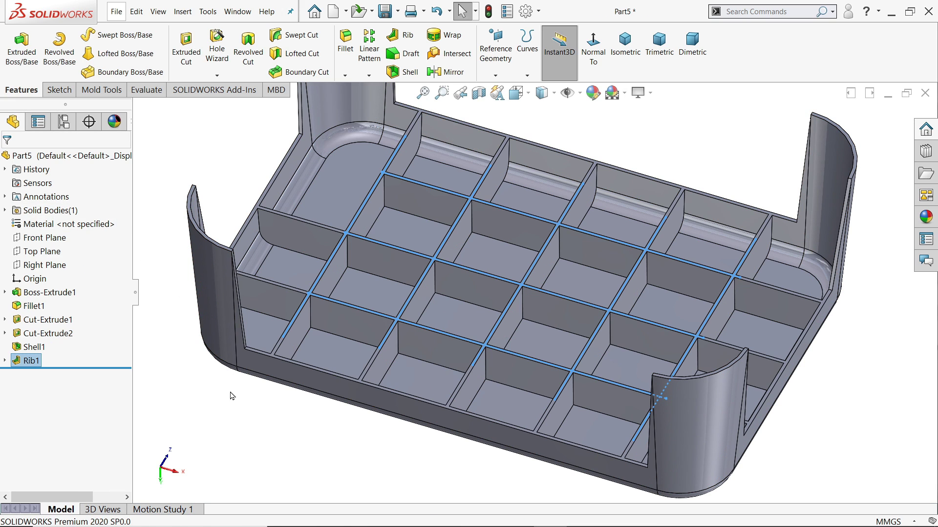
Open Sketch4 under Rib1 for editing
{"action": "mouse_move", "coordinate": [243, 402]}
{"action": "middle_mouse_down"}
{"action": "mouse_move", "coordinate": [225, 391]}
{"action": "mouse_move", "coordinate": [259, 439]}
{"action": "mouse_move", "coordinate": [258, 413]}
{"action": "middle_mouse_up"}
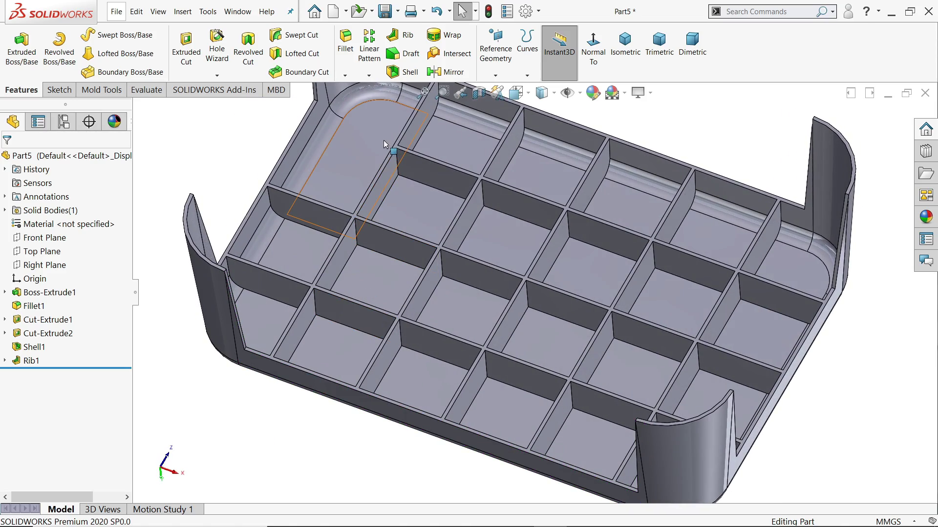
{"action": "left_click", "coordinate": [5, 360]}
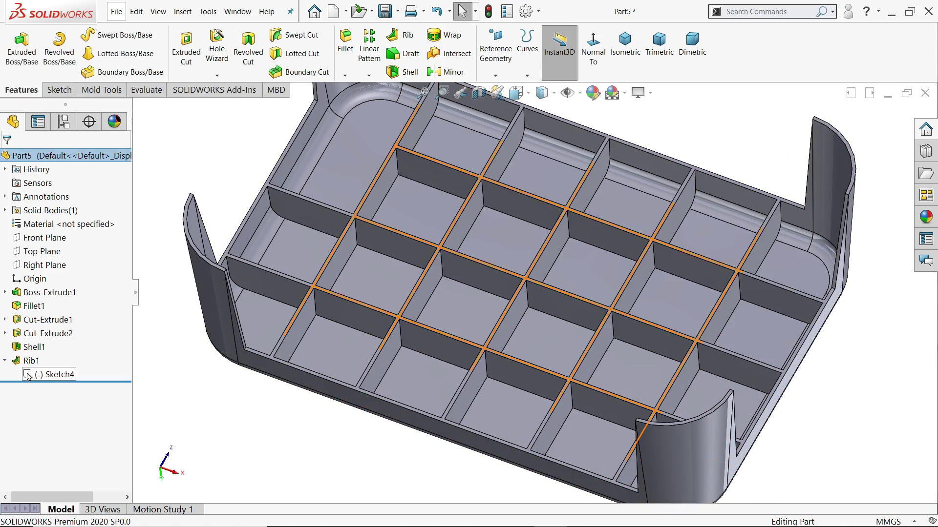
{"action": "left_click", "coordinate": [37, 375]}
{"action": "left_click", "coordinate": [44, 344]}
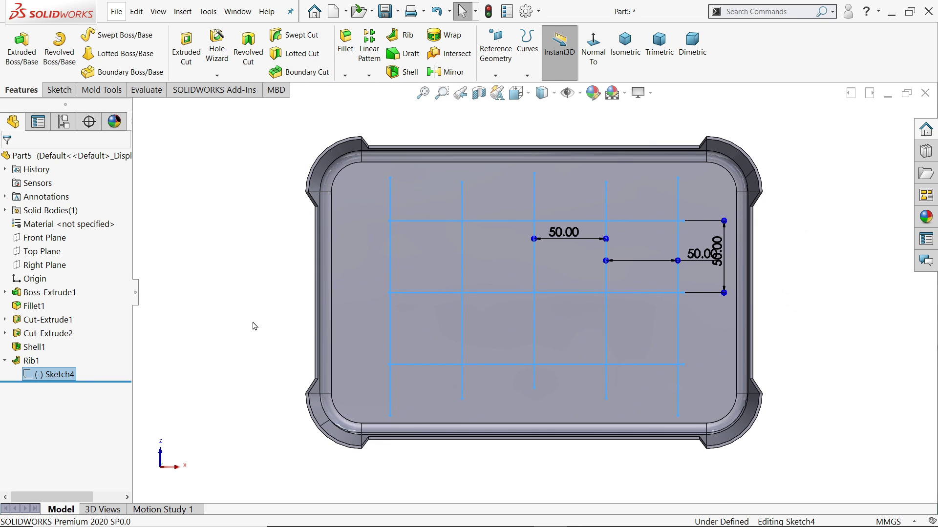
Drag the grid lines' left endpoints out toward the tray wall
{"action": "scroll", "coordinate": [408, 245], "scroll_direction": "down", "scroll_amount": 5}
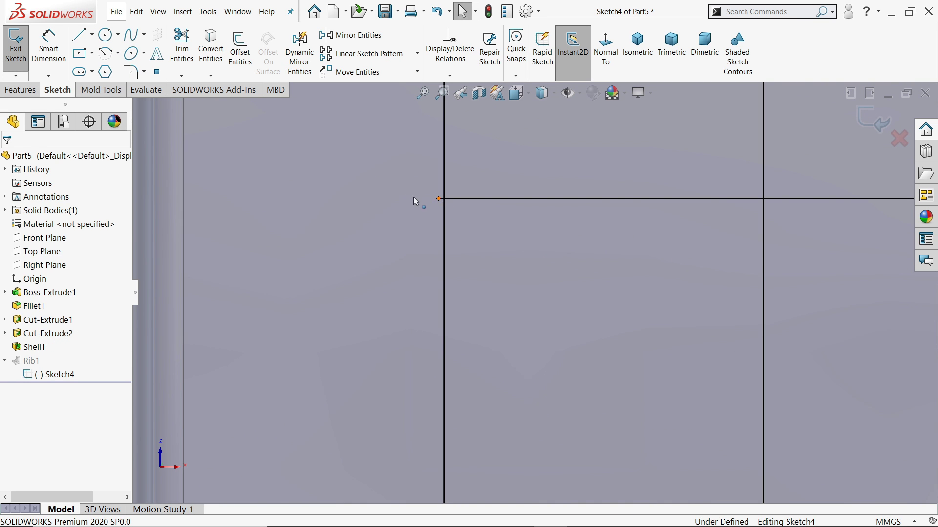
{"action": "left_click_drag", "start_coordinate": [439, 198], "coordinate": [343, 198]}
{"action": "scroll", "coordinate": [442, 280], "scroll_direction": "up", "scroll_amount": 4}
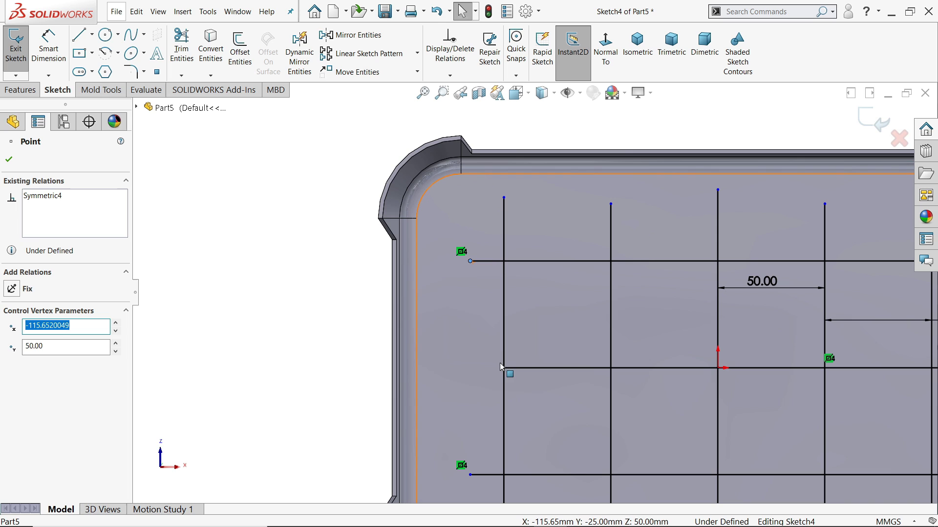
{"action": "left_click_drag", "start_coordinate": [502, 368], "coordinate": [467, 369]}
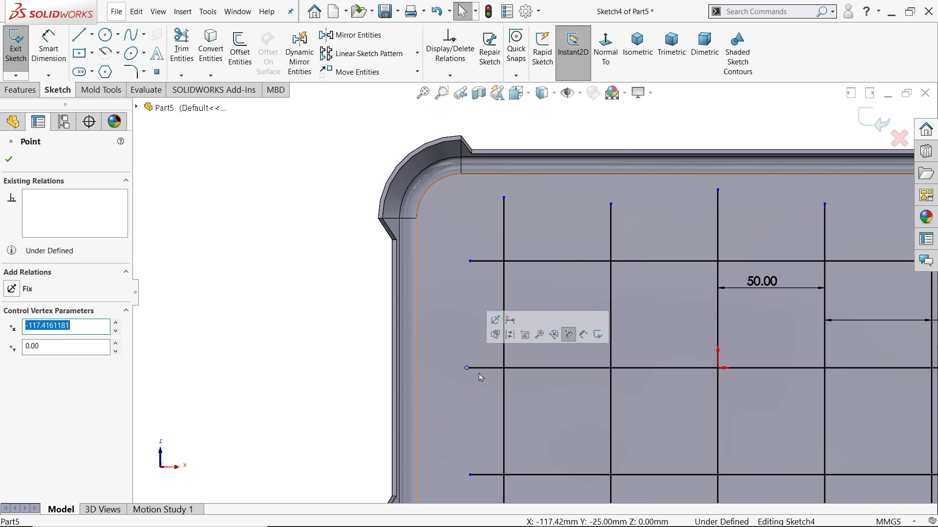
{"action": "scroll", "coordinate": [481, 377], "scroll_direction": "up", "scroll_amount": 3}
{"action": "scroll", "coordinate": [634, 377], "scroll_direction": "down", "scroll_amount": 2}
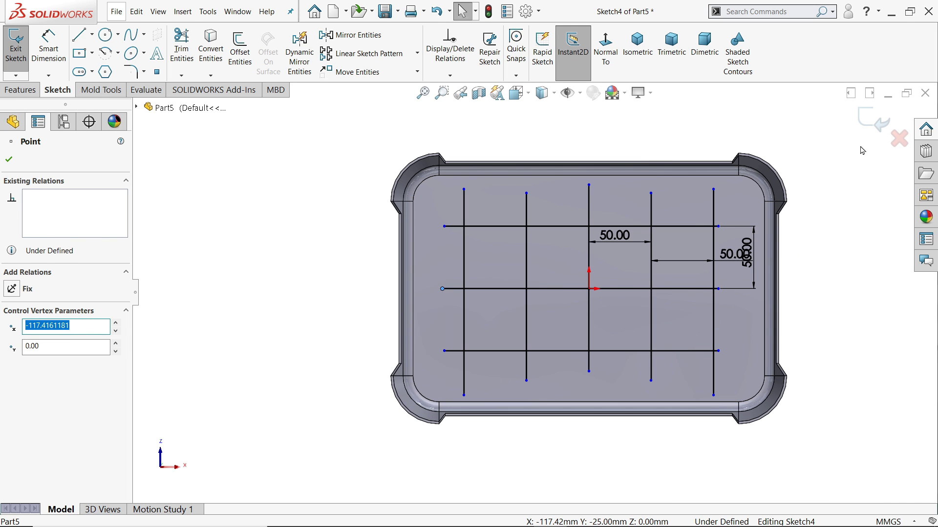
Exit the sketch so Rib1 rebuilds into 24 compartments, then inspect the ribs
{"action": "left_click", "coordinate": [873, 121]}
{"action": "mouse_move", "coordinate": [801, 278]}
{"action": "middle_mouse_down"}
{"action": "mouse_move", "coordinate": [796, 204]}
{"action": "mouse_move", "coordinate": [793, 251]}
{"action": "mouse_move", "coordinate": [680, 314]}
{"action": "middle_mouse_up"}
{"action": "scroll", "coordinate": [534, 324], "scroll_direction": "down", "scroll_amount": 3}
{"action": "scroll", "coordinate": [532, 324], "scroll_direction": "up", "scroll_amount": 1}
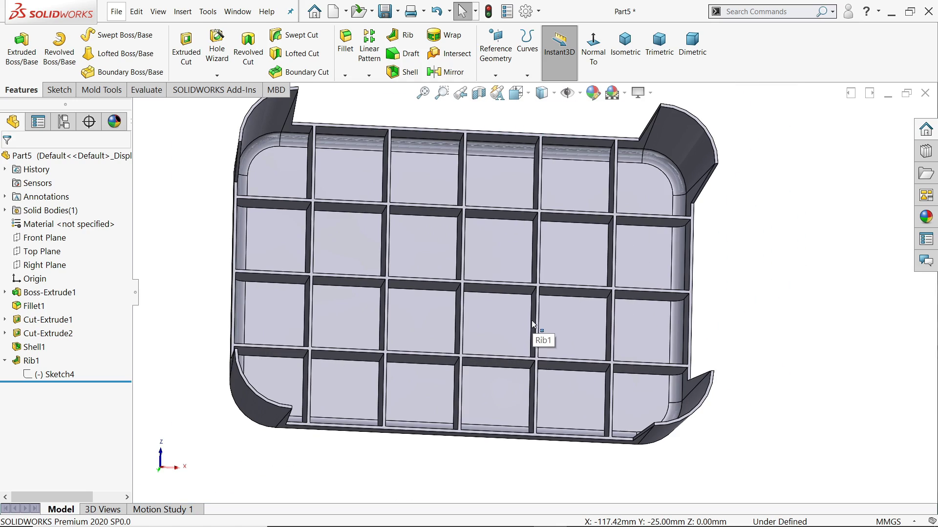
{"action": "middle_click_drag", "start_coordinate": [533, 324], "coordinate": [384, 204]}
Start a 10 mm fillet on the tray's inner wall corner, wall and lower corner edges
{"action": "left_click", "coordinate": [345, 44]}
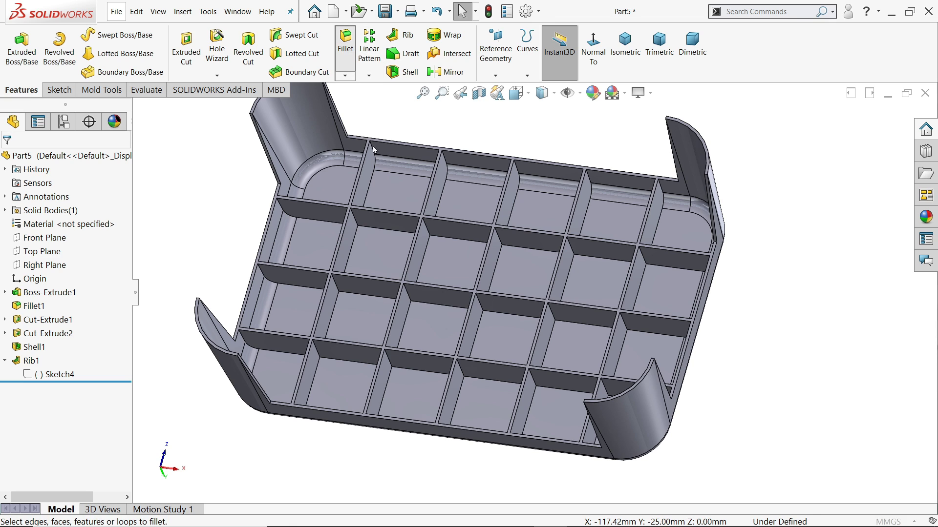
{"action": "scroll", "coordinate": [373, 149], "scroll_direction": "down", "scroll_amount": 5}
{"action": "left_click", "coordinate": [373, 189]}
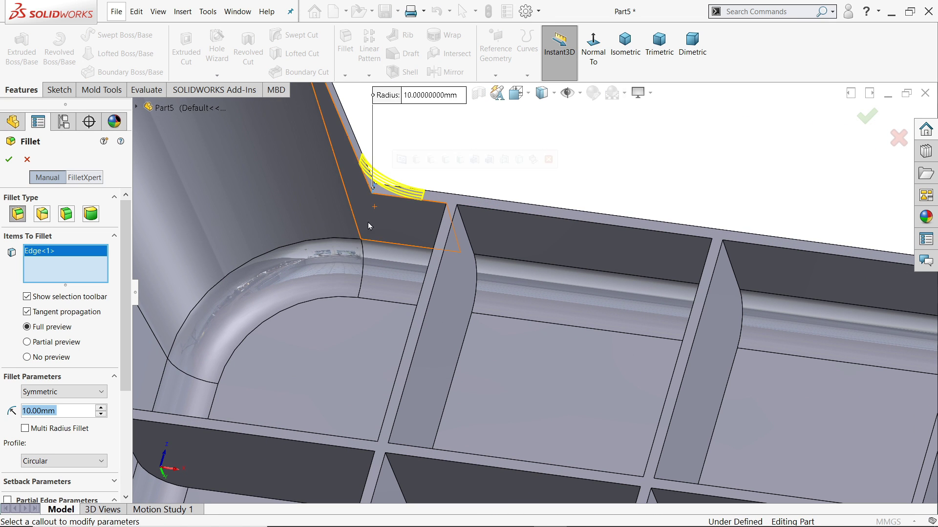
{"action": "scroll", "coordinate": [322, 273], "scroll_direction": "up", "scroll_amount": 2}
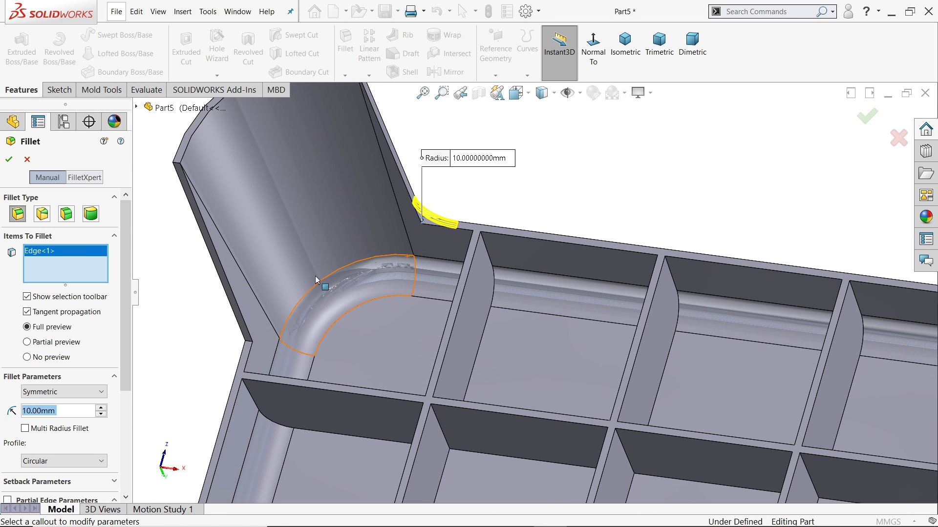
{"action": "left_click", "coordinate": [247, 346]}
{"action": "scroll", "coordinate": [362, 343], "scroll_direction": "up", "scroll_amount": 4}
{"action": "scroll", "coordinate": [468, 443], "scroll_direction": "down", "scroll_amount": 5}
{"action": "scroll", "coordinate": [537, 405], "scroll_direction": "down", "scroll_amount": 3}
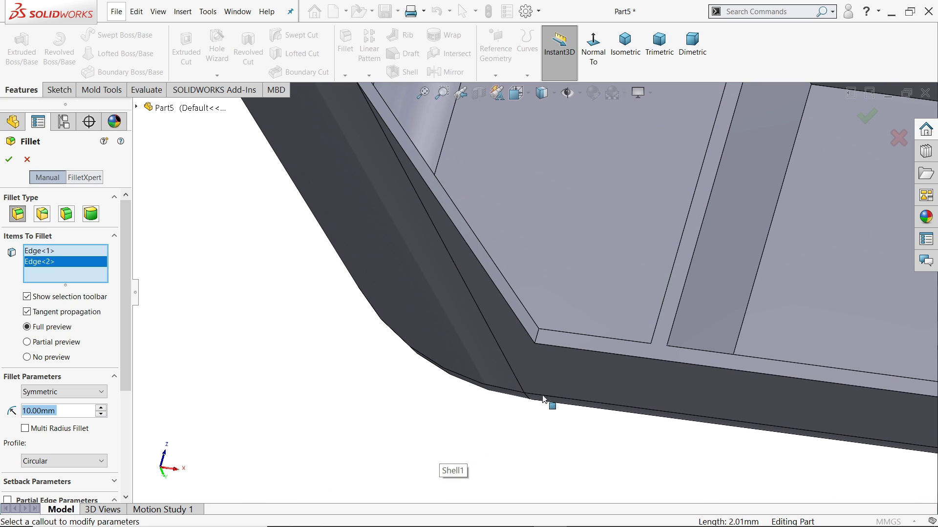
{"action": "left_click", "coordinate": [537, 339]}
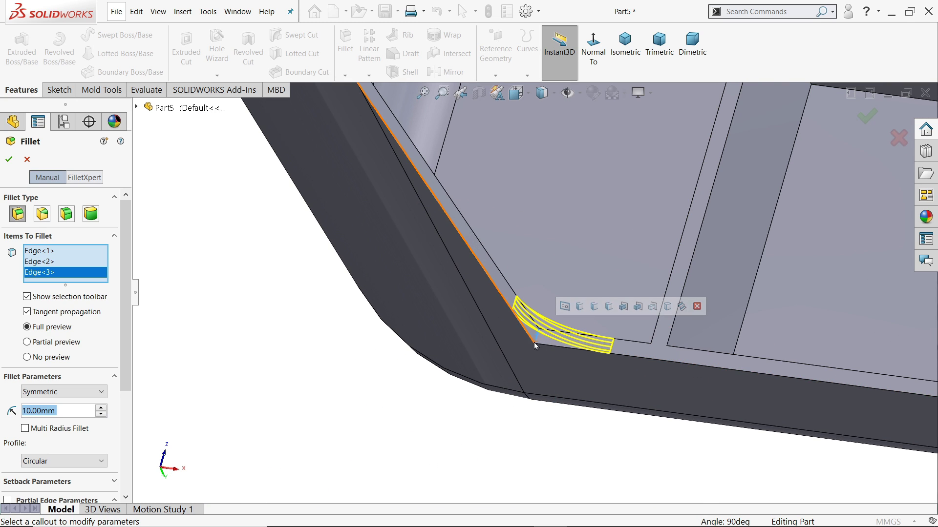
{"action": "scroll", "coordinate": [490, 244], "scroll_direction": "up", "scroll_amount": 2}
{"action": "scroll", "coordinate": [489, 245], "scroll_direction": "up", "scroll_amount": 3}
{"action": "scroll", "coordinate": [450, 234], "scroll_direction": "down", "scroll_amount": 6}
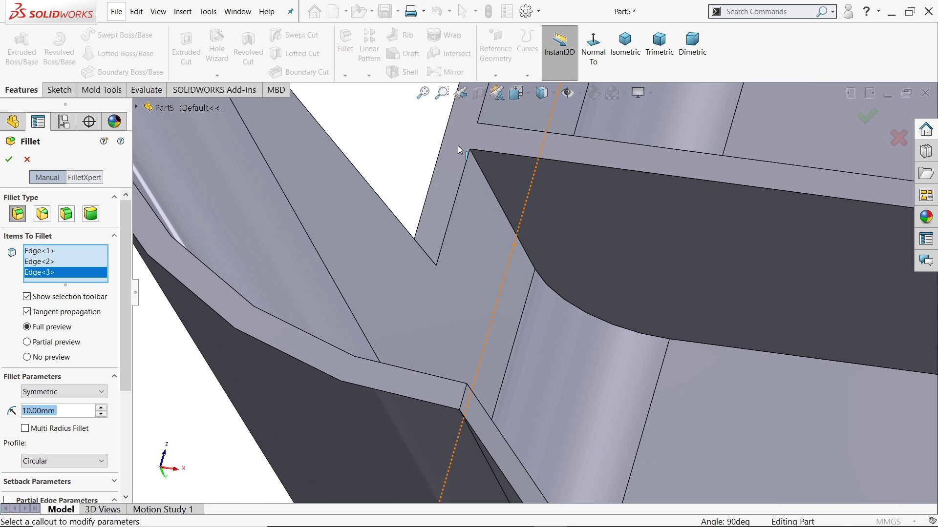
Add the notch, short notch, notch tip, tray corner and rib wall edges to the fillet
{"action": "left_click", "coordinate": [426, 269]}
{"action": "scroll", "coordinate": [429, 269], "scroll_direction": "up", "scroll_amount": 5}
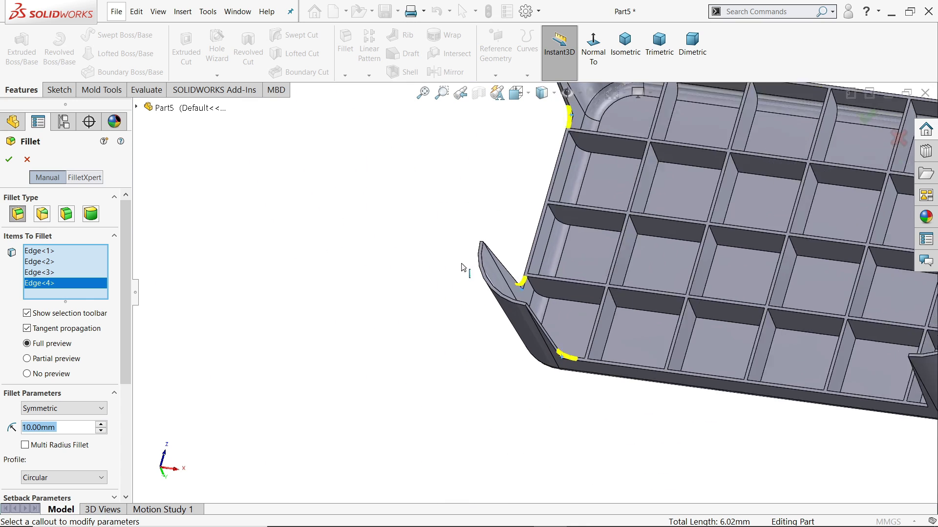
{"action": "scroll", "coordinate": [816, 361], "scroll_direction": "down", "scroll_amount": 8}
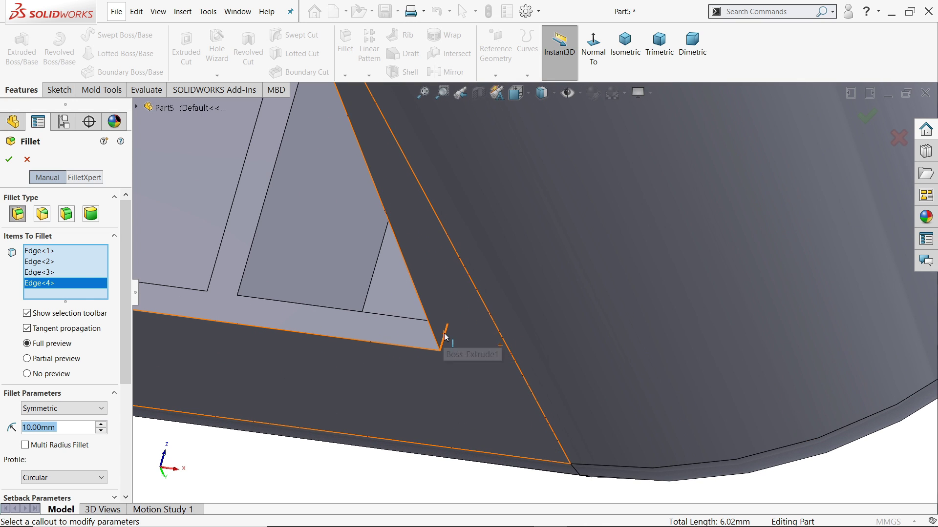
{"action": "left_click", "coordinate": [445, 337]}
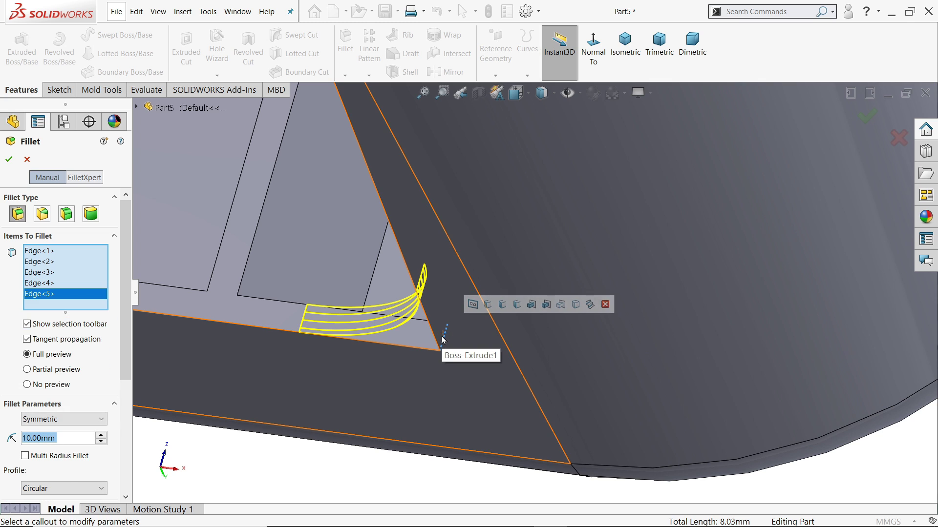
{"action": "scroll", "coordinate": [567, 309], "scroll_direction": "up", "scroll_amount": 3}
{"action": "scroll", "coordinate": [566, 309], "scroll_direction": "down", "scroll_amount": 6}
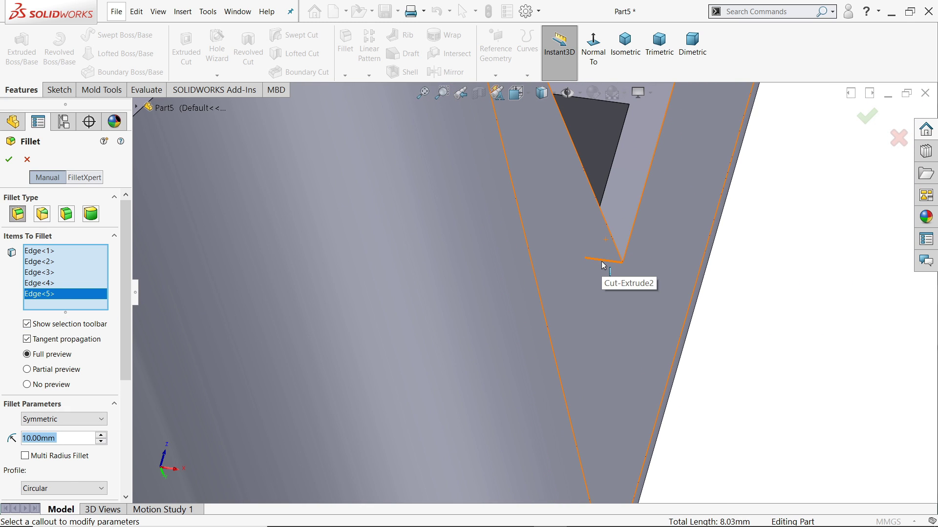
{"action": "left_click", "coordinate": [603, 265]}
{"action": "scroll", "coordinate": [603, 265], "scroll_direction": "up", "scroll_amount": 6}
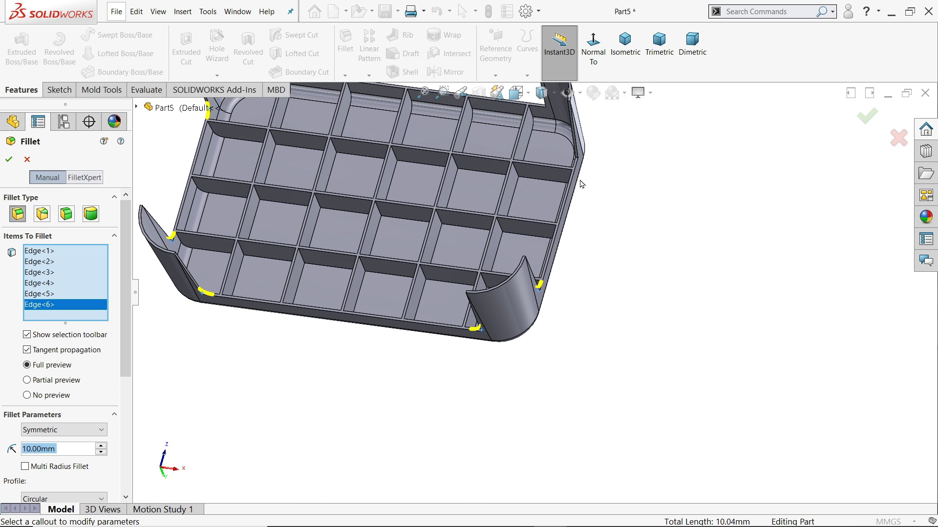
{"action": "scroll", "coordinate": [559, 118], "scroll_direction": "down", "scroll_amount": 4}
{"action": "scroll", "coordinate": [622, 341], "scroll_direction": "down", "scroll_amount": 4}
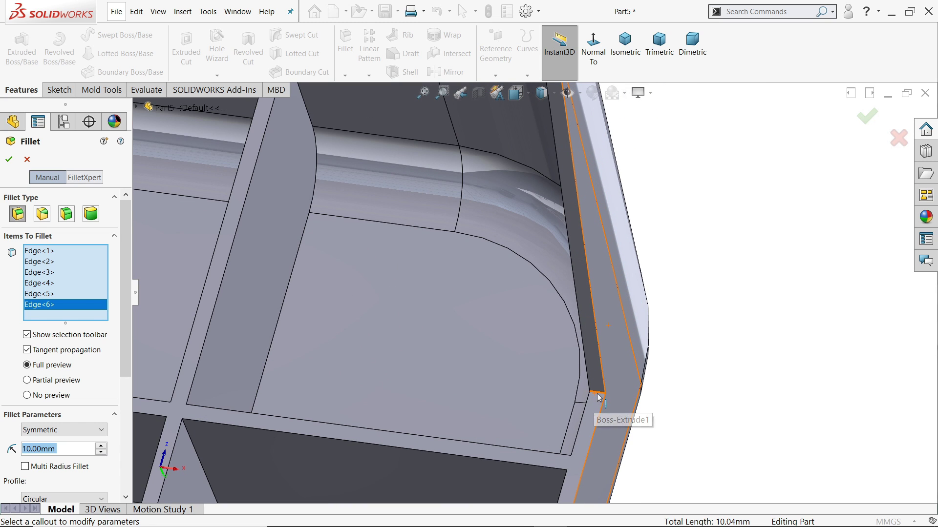
{"action": "left_click", "coordinate": [595, 394]}
{"action": "scroll", "coordinate": [549, 176], "scroll_direction": "up", "scroll_amount": 3}
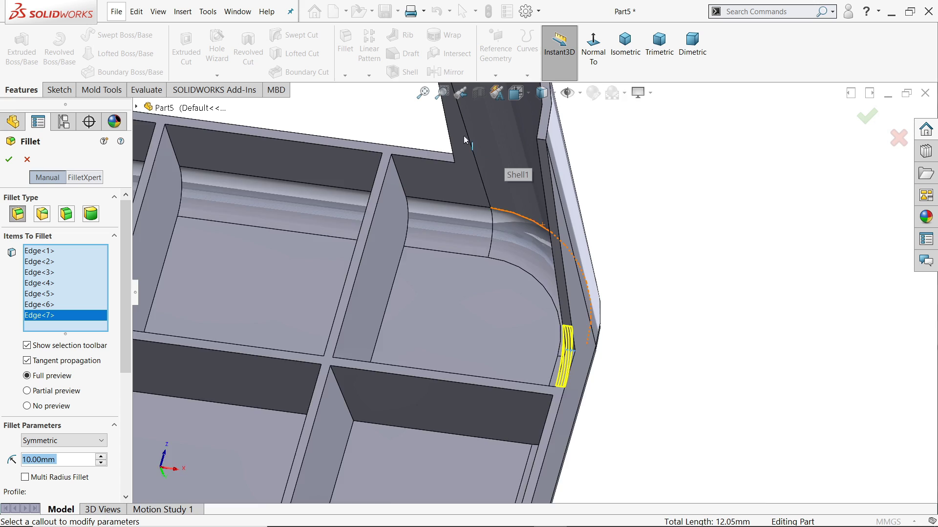
{"action": "scroll", "coordinate": [479, 250], "scroll_direction": "down", "scroll_amount": 5}
{"action": "left_click", "coordinate": [479, 250]}
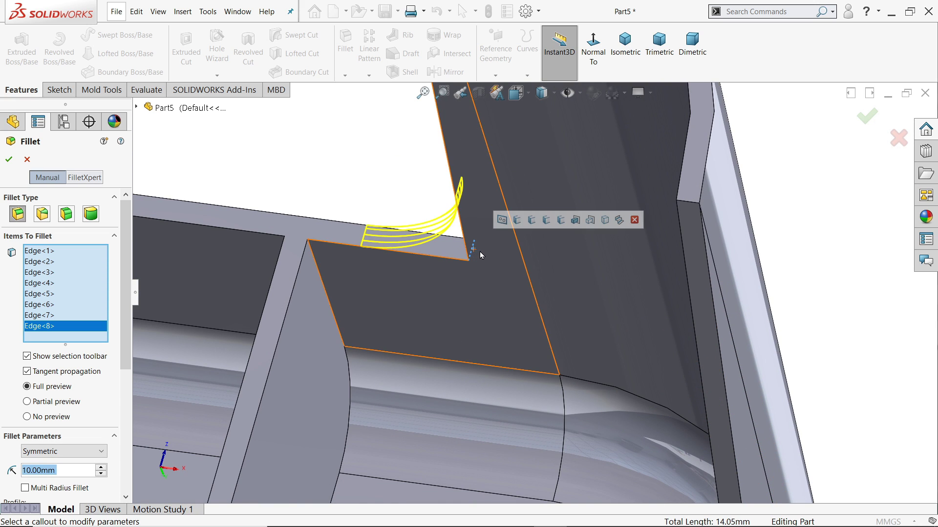
{"action": "scroll", "coordinate": [484, 258], "scroll_direction": "up", "scroll_amount": 5}
{"action": "scroll", "coordinate": [485, 260], "scroll_direction": "up", "scroll_amount": 3}
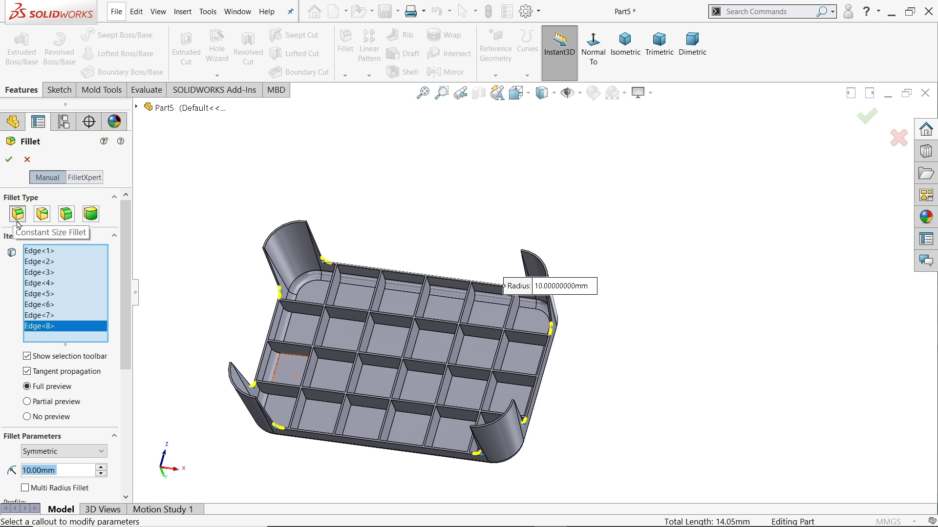
{"action": "key", "text": "Return"}
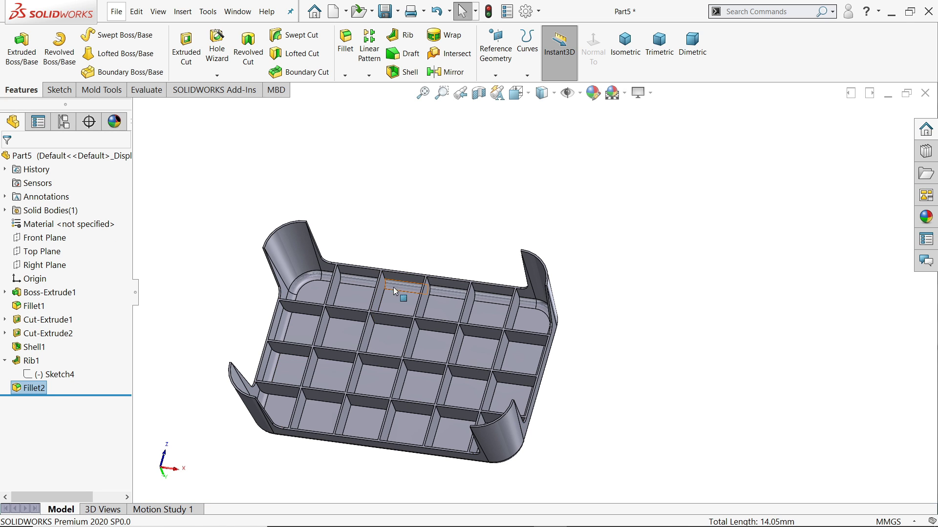
{"action": "scroll", "coordinate": [407, 369], "scroll_direction": "up", "scroll_amount": 3}
{"action": "middle_click_drag", "start_coordinate": [390, 351], "coordinate": [467, 433]}
{"action": "scroll", "coordinate": [508, 256], "scroll_direction": "down", "scroll_amount": 1}
{"action": "middle_click_drag", "start_coordinate": [508, 256], "coordinate": [450, 383]}
{"action": "scroll", "coordinate": [445, 375], "scroll_direction": "down", "scroll_amount": 2}
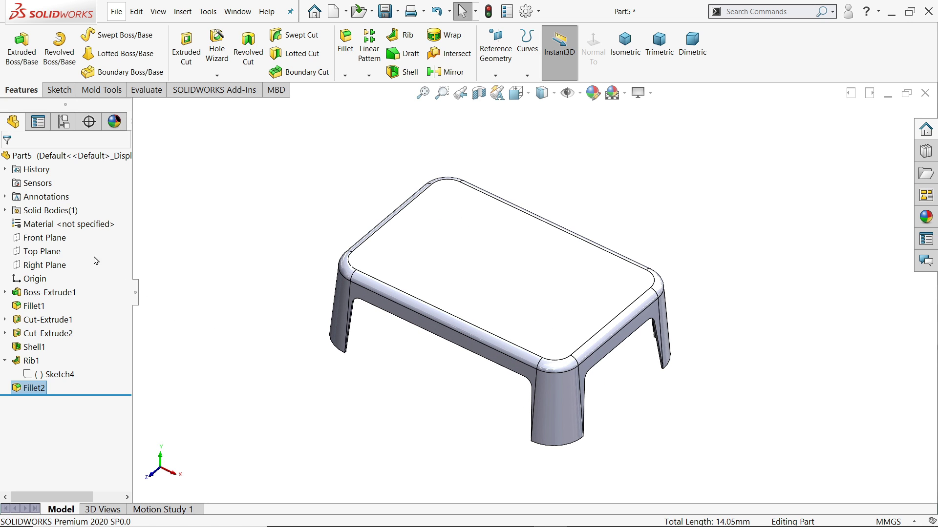
{"action": "left_click", "coordinate": [220, 215]}
{"action": "middle_click_drag", "start_coordinate": [221, 215], "coordinate": [226, 187]}
Switch the CommandManager to the Mold Tools tab for the stool part
{"action": "right_click", "coordinate": [145, 96]}
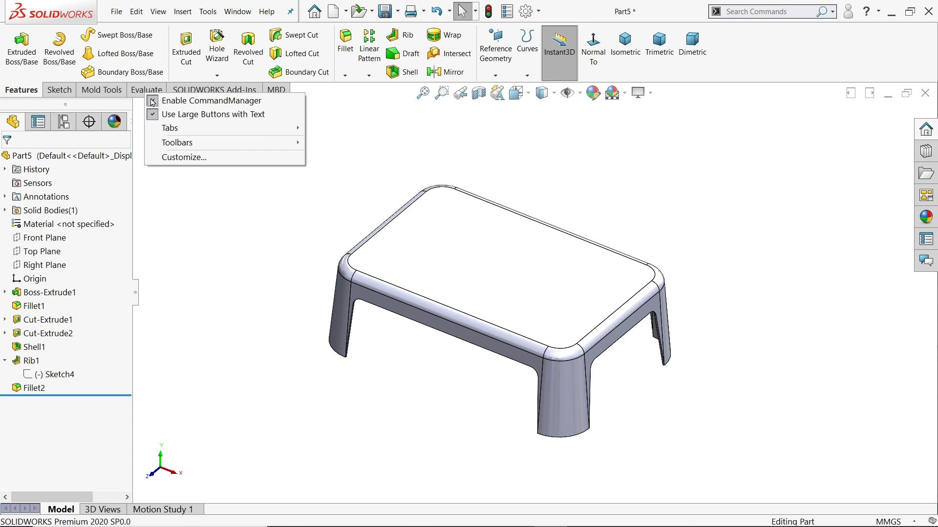
{"action": "mouse_move", "coordinate": [177, 132]}
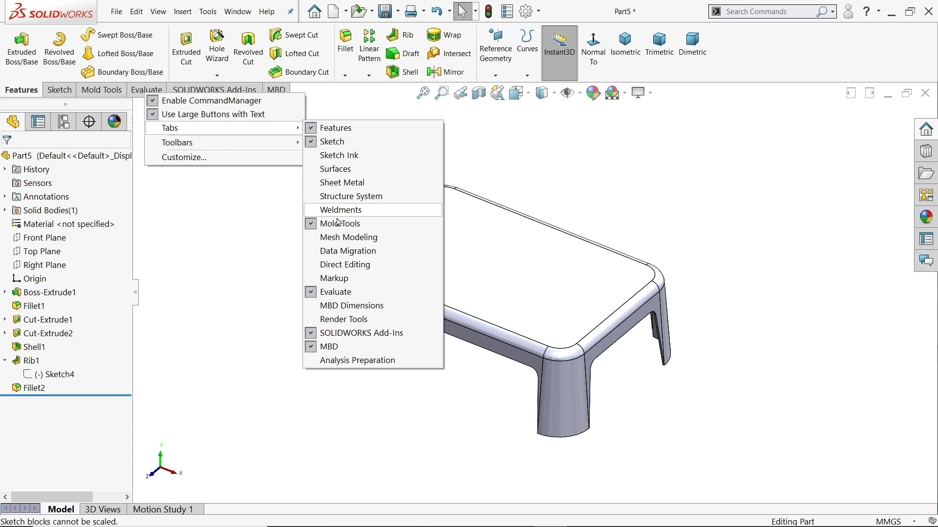
{"action": "left_click", "coordinate": [239, 229]}
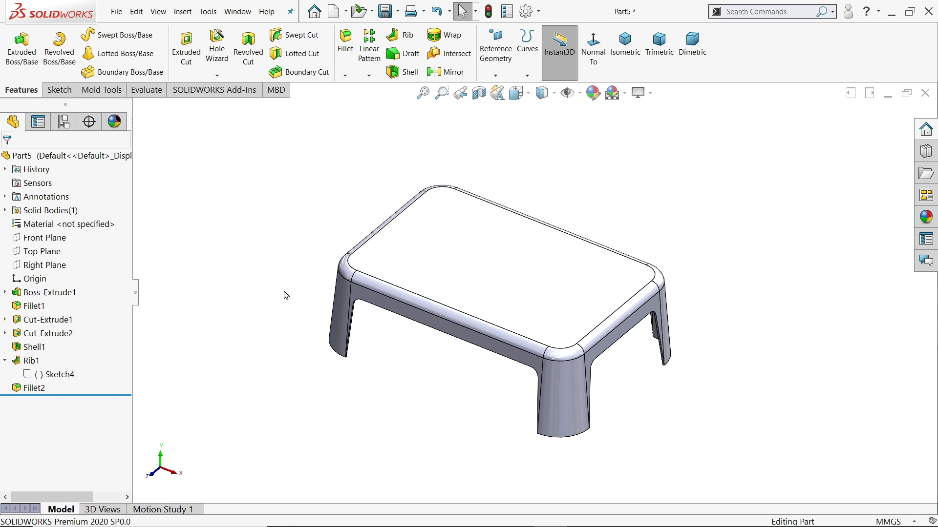
{"action": "middle_click_drag", "start_coordinate": [282, 238], "coordinate": [275, 228]}
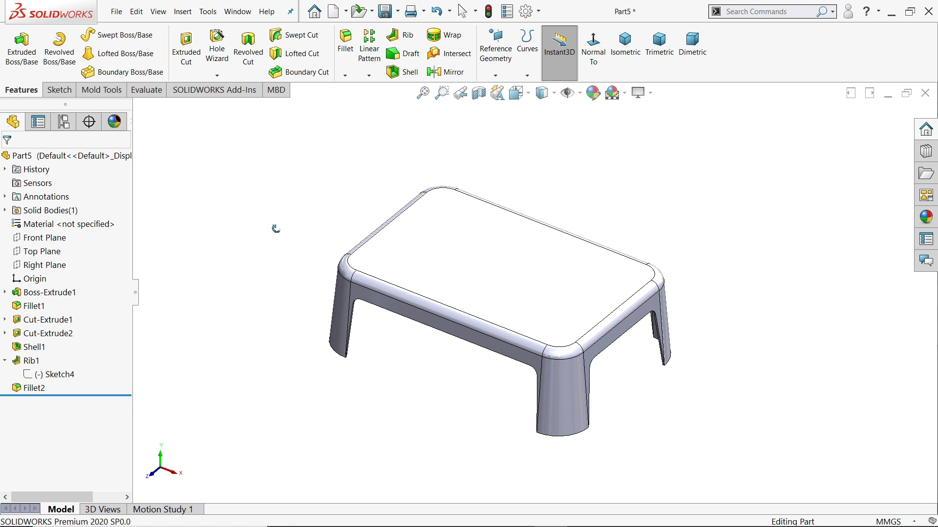
{"action": "scroll", "coordinate": [490, 293], "scroll_direction": "down", "scroll_amount": 1}
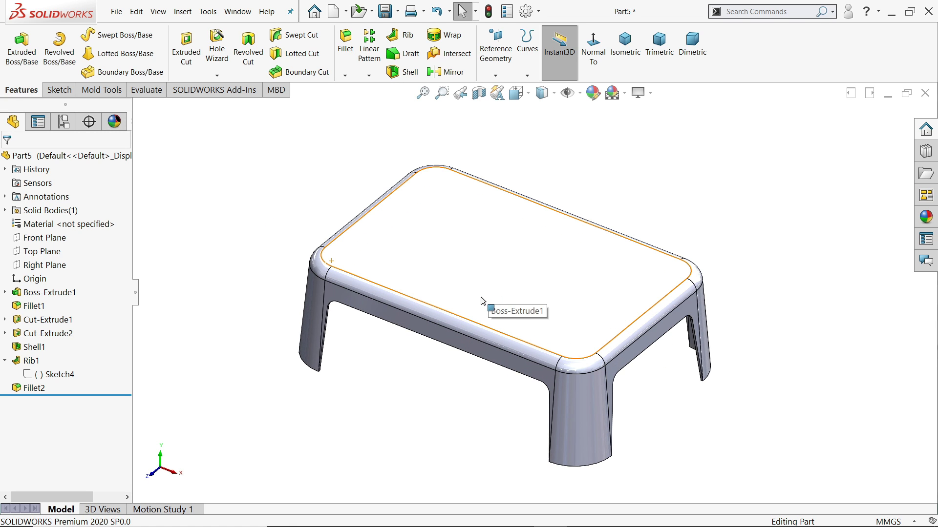
{"action": "scroll", "coordinate": [484, 302], "scroll_direction": "down", "scroll_amount": 1}
{"action": "scroll", "coordinate": [523, 317], "scroll_direction": "up", "scroll_amount": 1}
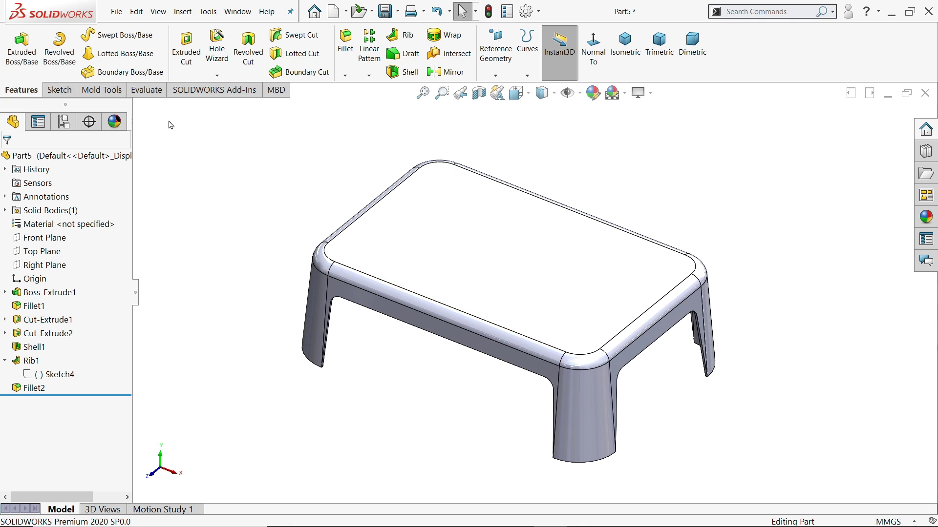
{"action": "left_click", "coordinate": [100, 92]}
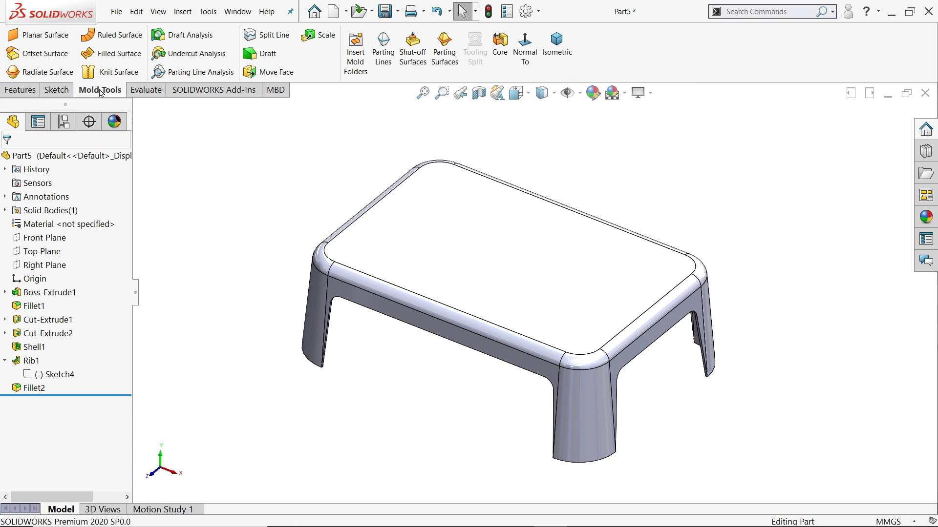
Open Draft Analysis on the stool and orbit to view its underside
{"action": "left_click", "coordinate": [195, 38]}
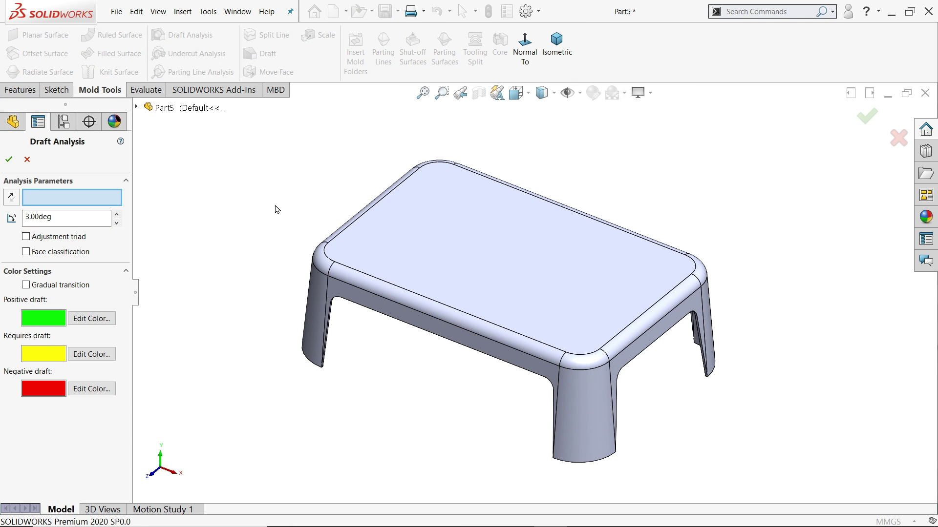
{"action": "middle_click_drag", "start_coordinate": [408, 367], "coordinate": [470, 282]}
{"action": "scroll", "coordinate": [538, 328], "scroll_direction": "up", "scroll_amount": 3}
{"action": "scroll", "coordinate": [538, 328], "scroll_direction": "down", "scroll_amount": 3}
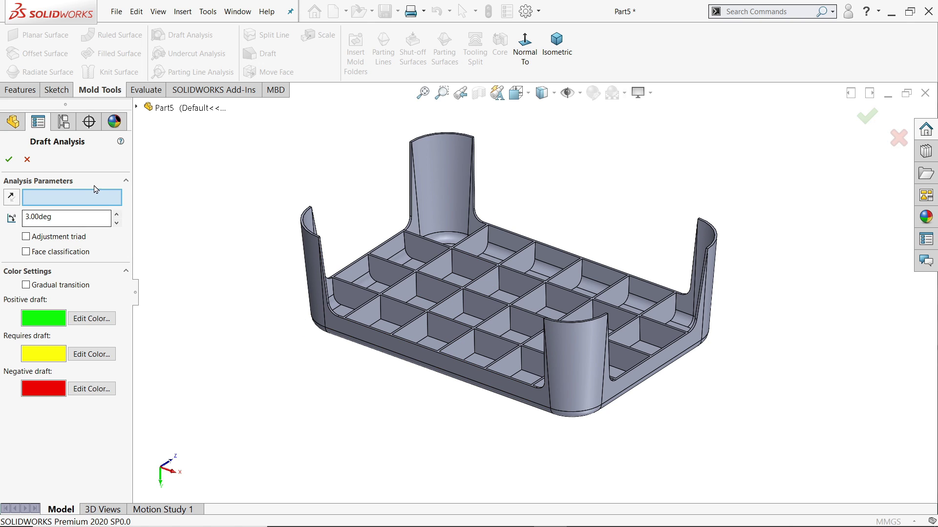
Analyse draft pulling from Top Plane at 0.25° with face classification turned on
{"action": "left_click", "coordinate": [137, 108]}
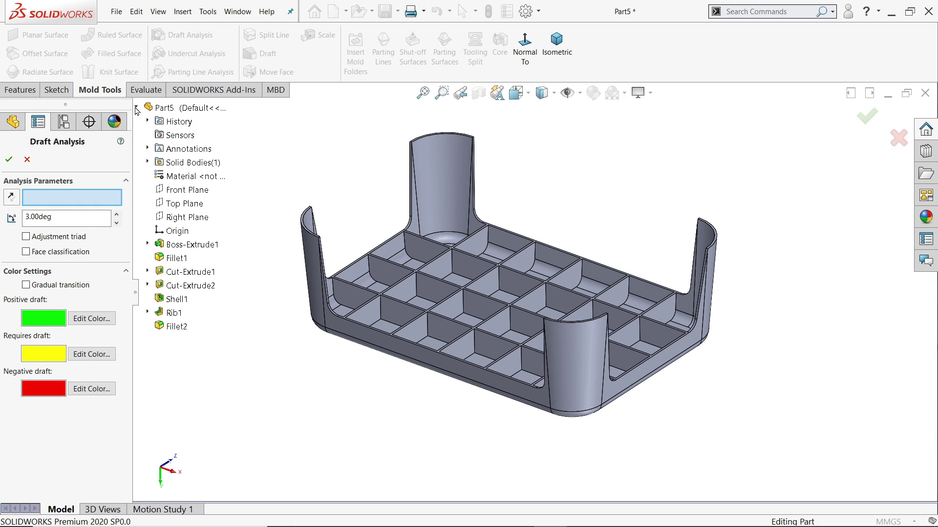
{"action": "left_click", "coordinate": [184, 204]}
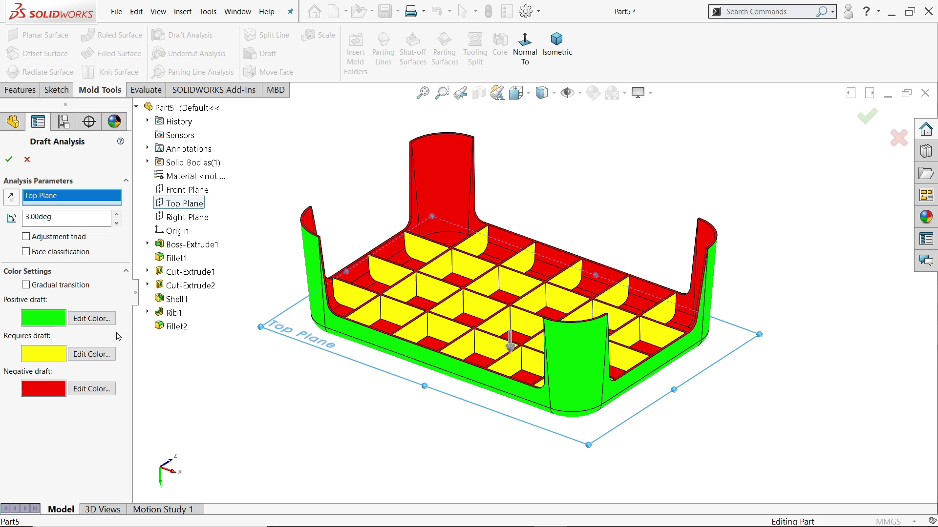
{"action": "left_click", "coordinate": [26, 252]}
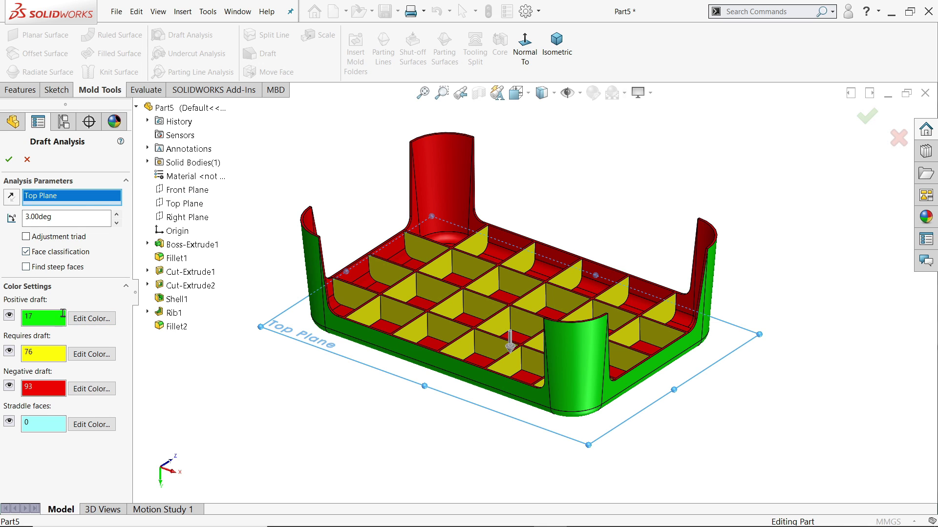
{"action": "scroll", "coordinate": [461, 328], "scroll_direction": "down", "scroll_amount": 2}
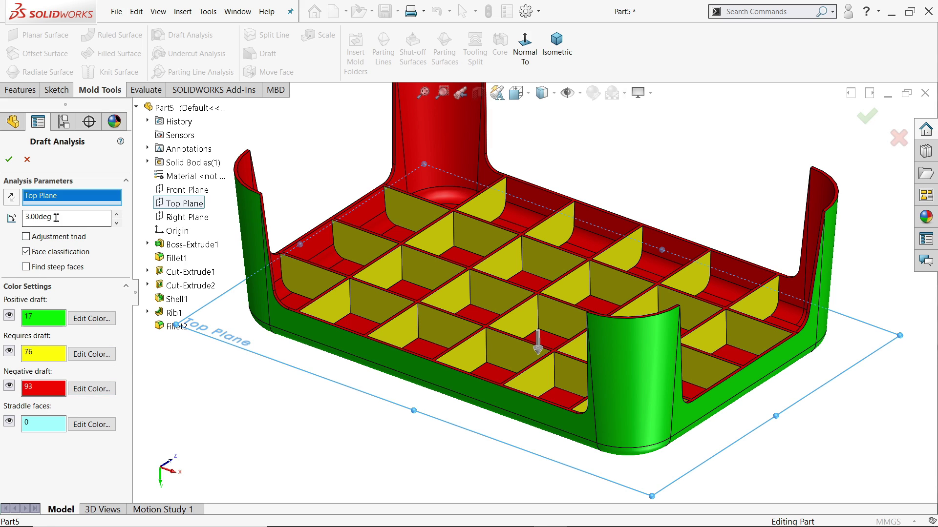
{"action": "left_click_drag", "start_coordinate": [56, 216], "coordinate": [24, 216]}
{"action": "type", "text": "0"}
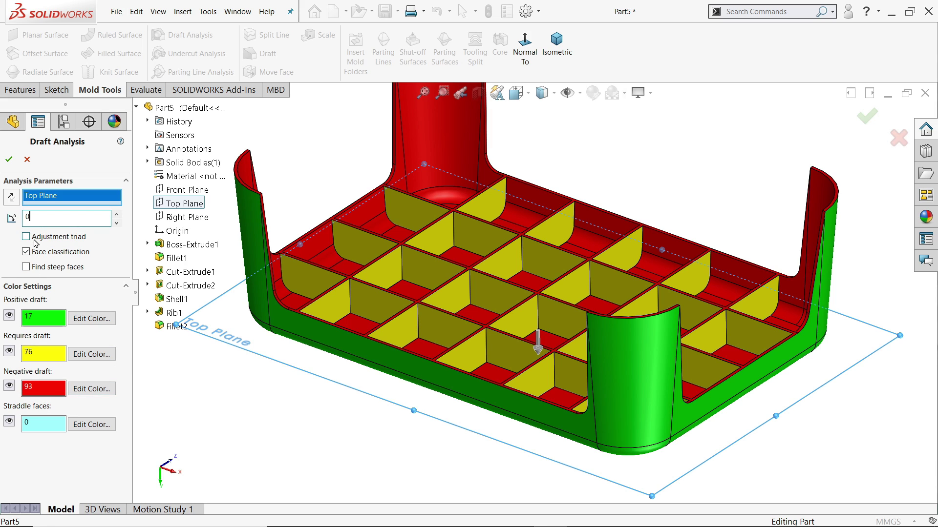
{"action": "type", "text": ".25"}
{"action": "key", "text": "Return"}
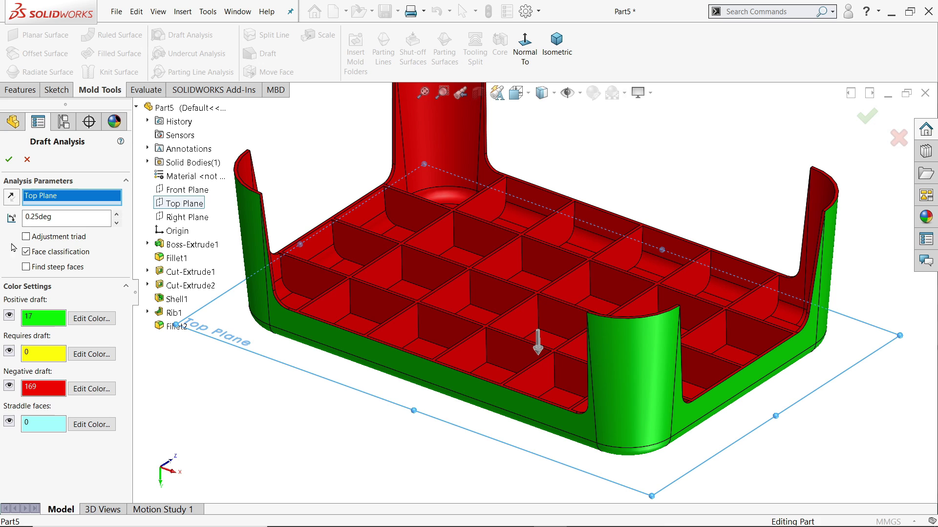
{"action": "scroll", "coordinate": [381, 307], "scroll_direction": "up", "scroll_amount": 3}
{"action": "scroll", "coordinate": [556, 239], "scroll_direction": "down", "scroll_amount": 3}
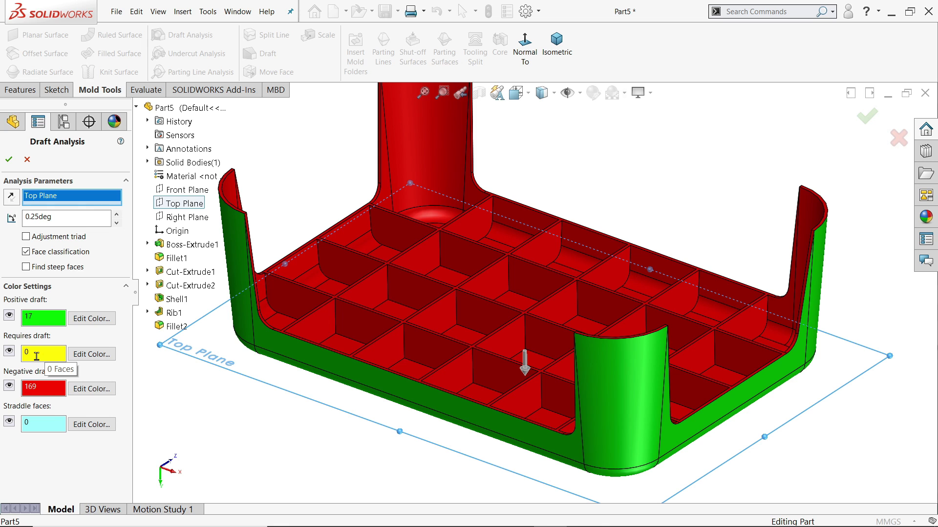
{"action": "left_click", "coordinate": [9, 159]}
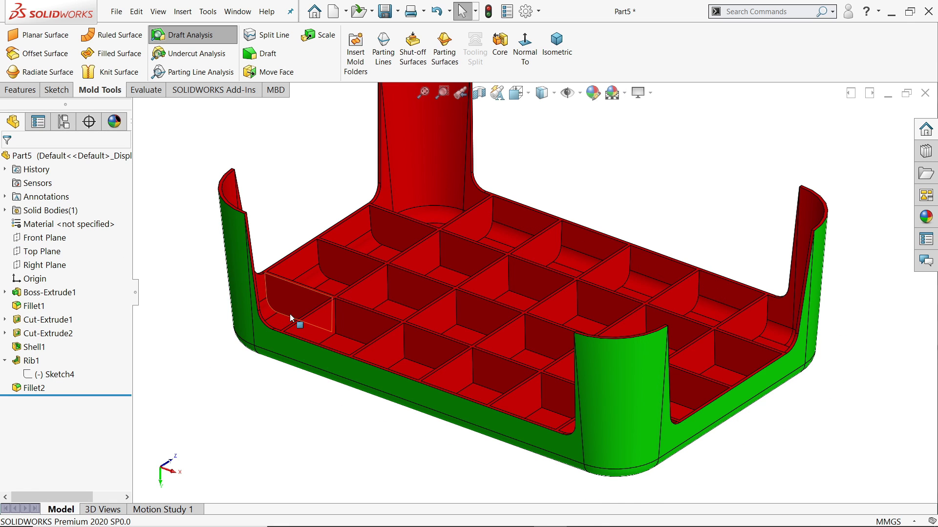
{"action": "key", "text": "f"}
{"action": "middle_click_drag", "start_coordinate": [525, 308], "coordinate": [452, 380]}
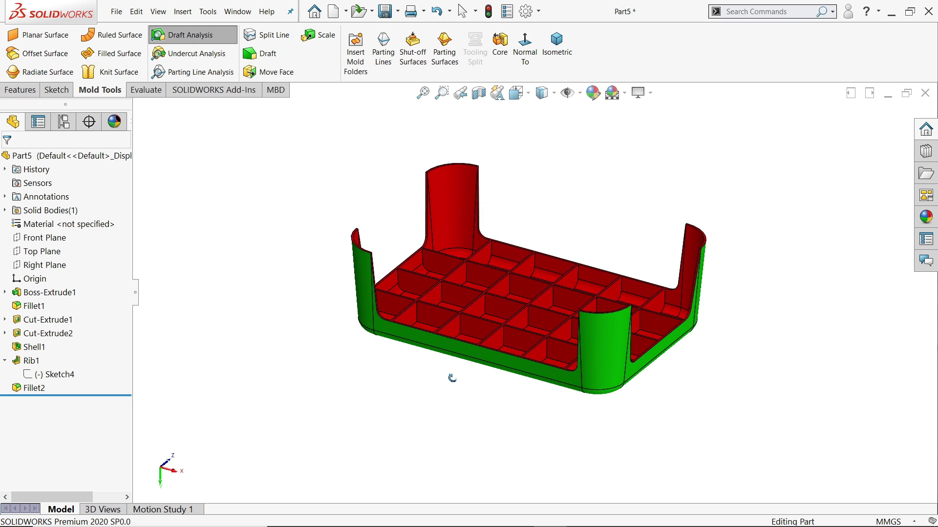
Create Parting Line1 pulling from Top Plane at 0.25° using draft analysis edges
{"action": "left_click", "coordinate": [385, 70]}
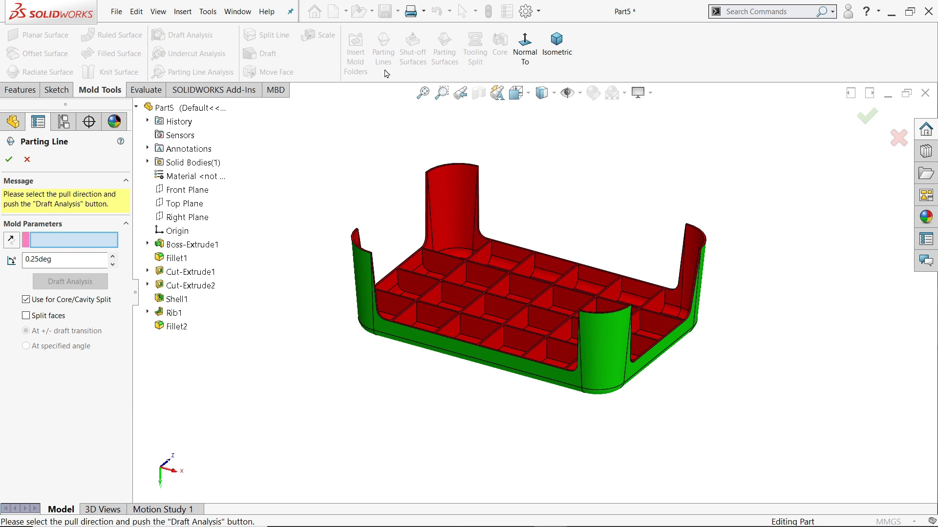
{"action": "scroll", "coordinate": [447, 249], "scroll_direction": "down", "scroll_amount": 2}
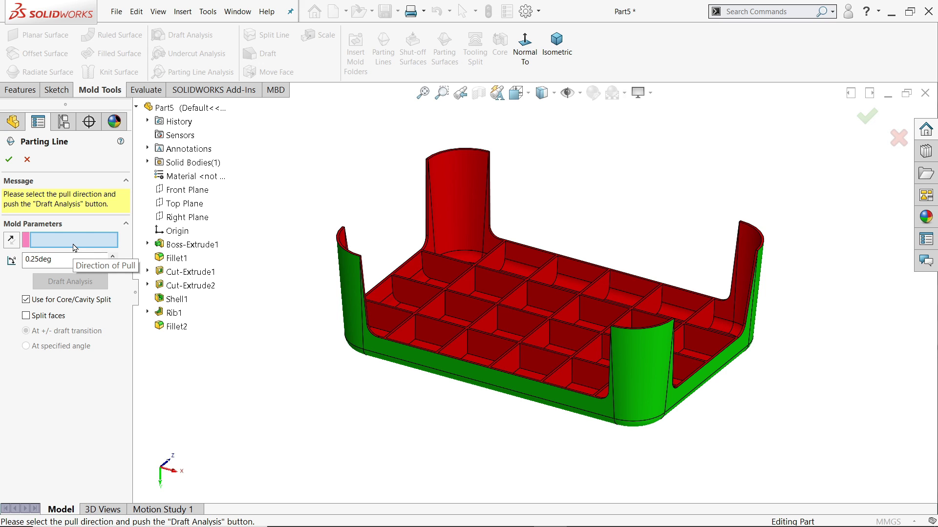
{"action": "left_click", "coordinate": [184, 203]}
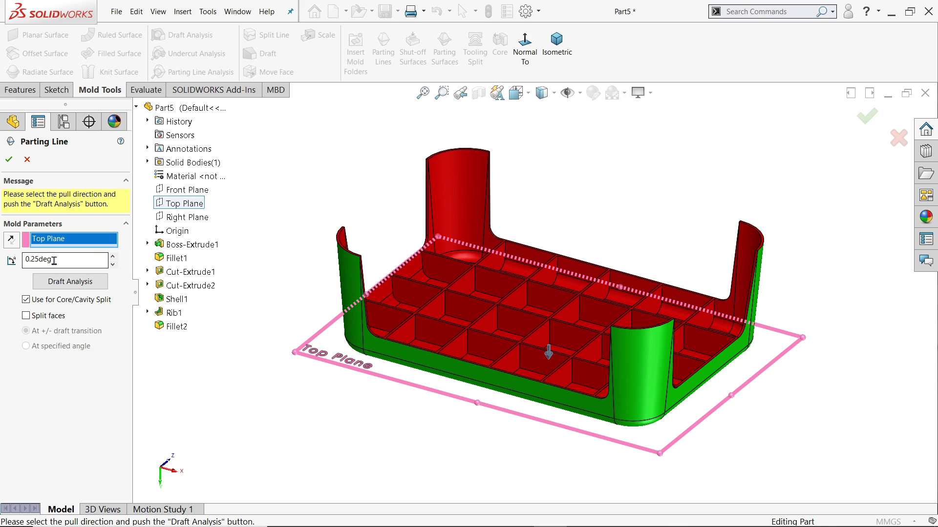
{"action": "left_click_drag", "start_coordinate": [54, 260], "coordinate": [19, 256]}
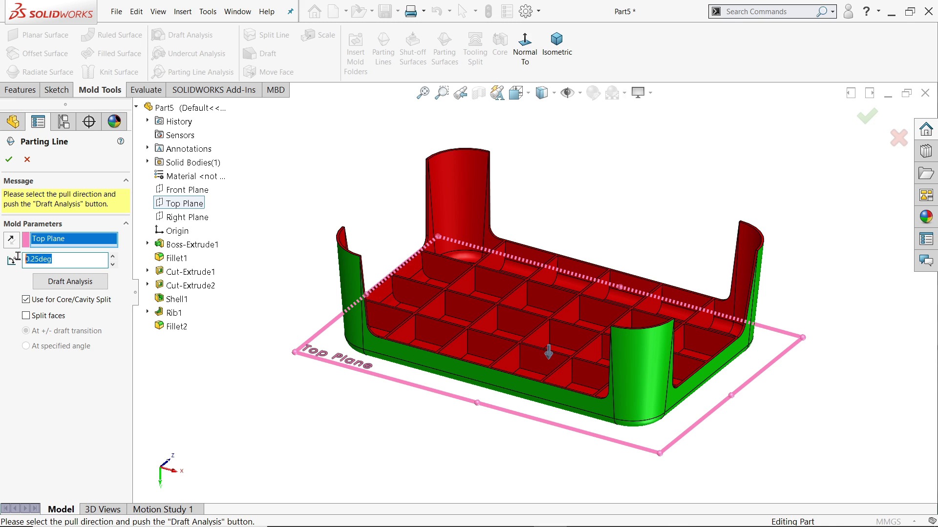
{"action": "left_click", "coordinate": [77, 285]}
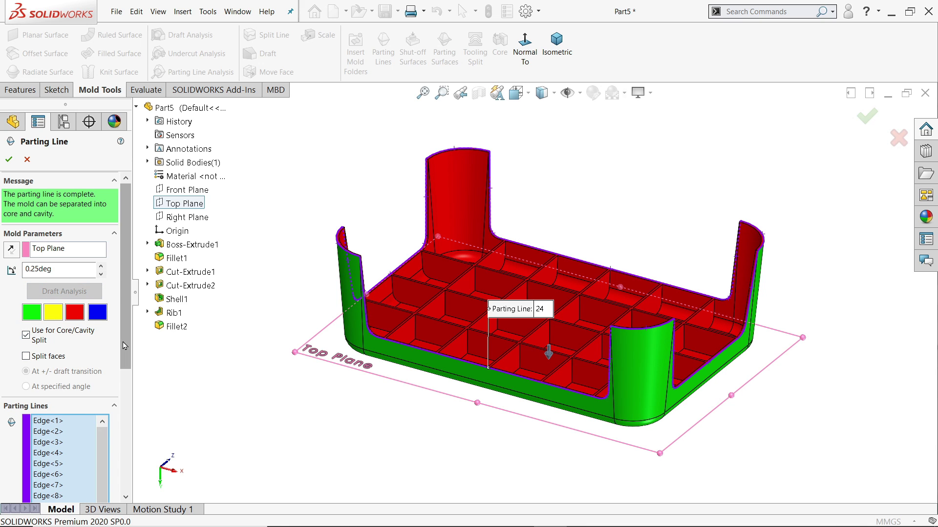
{"action": "left_click_drag", "start_coordinate": [126, 348], "coordinate": [122, 386]}
{"action": "scroll", "coordinate": [401, 358], "scroll_direction": "down", "scroll_amount": 3}
{"action": "scroll", "coordinate": [400, 357], "scroll_direction": "down", "scroll_amount": 2}
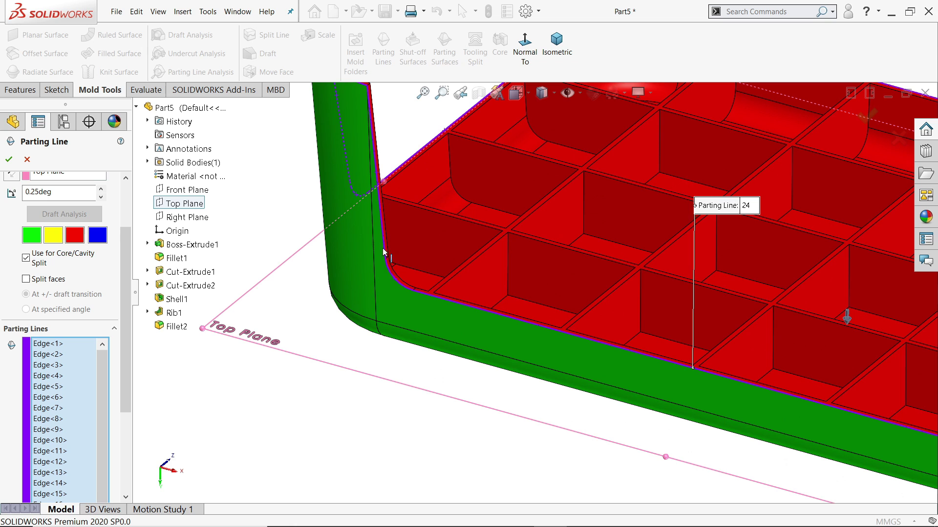
{"action": "left_click", "coordinate": [9, 160]}
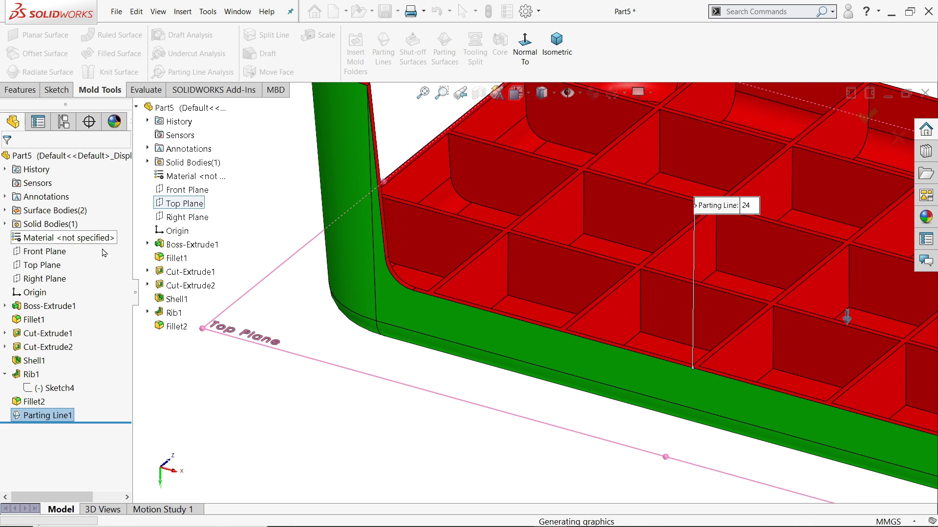
{"action": "scroll", "coordinate": [368, 318], "scroll_direction": "up", "scroll_amount": 5}
{"action": "scroll", "coordinate": [500, 320], "scroll_direction": "down", "scroll_amount": 2}
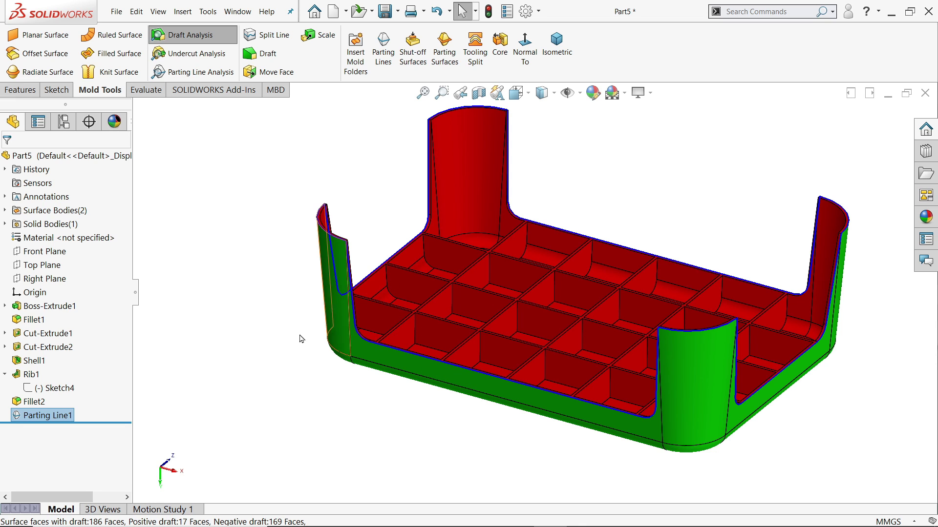
Create a 120 mm parting surface perpendicular to pull from Parting Line1
{"action": "left_click", "coordinate": [5, 374]}
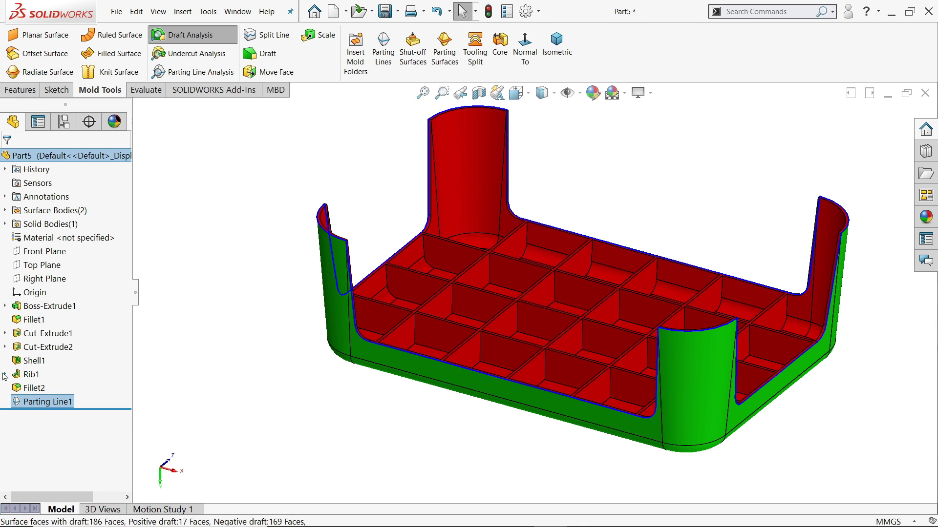
{"action": "left_click", "coordinate": [197, 294]}
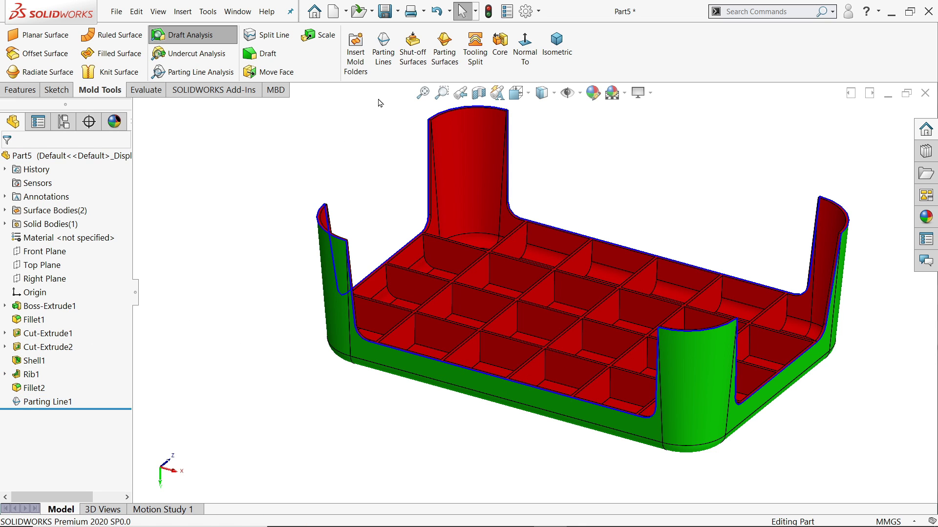
{"action": "left_click", "coordinate": [449, 65]}
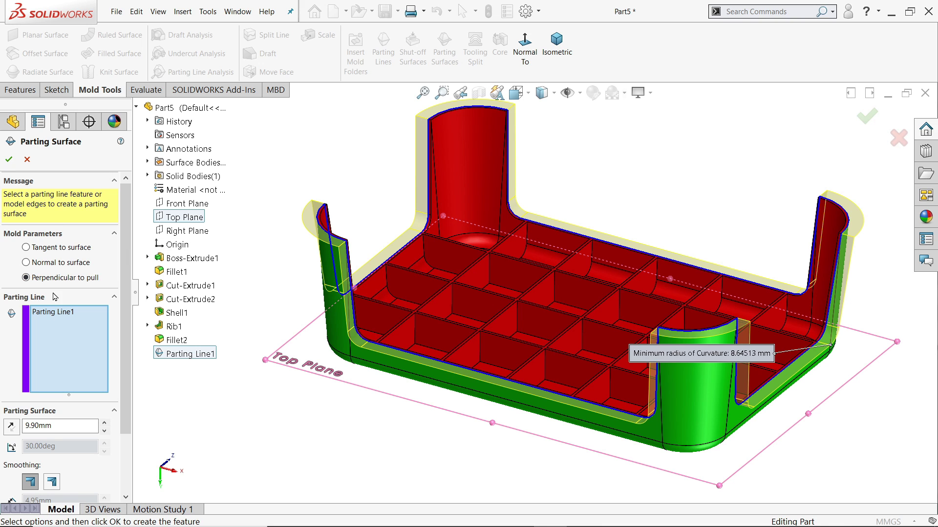
{"action": "scroll", "coordinate": [488, 289], "scroll_direction": "up", "scroll_amount": 3}
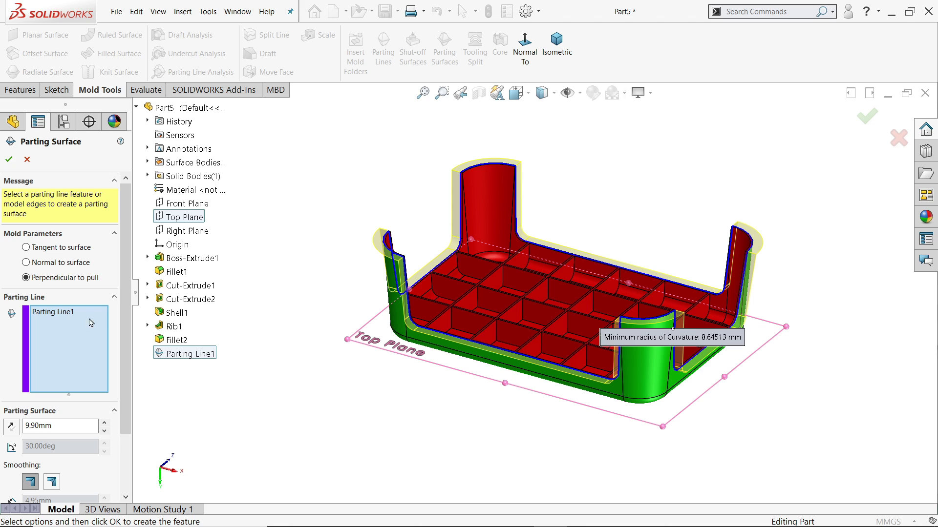
{"action": "scroll", "coordinate": [64, 341], "scroll_direction": "down", "scroll_amount": 3}
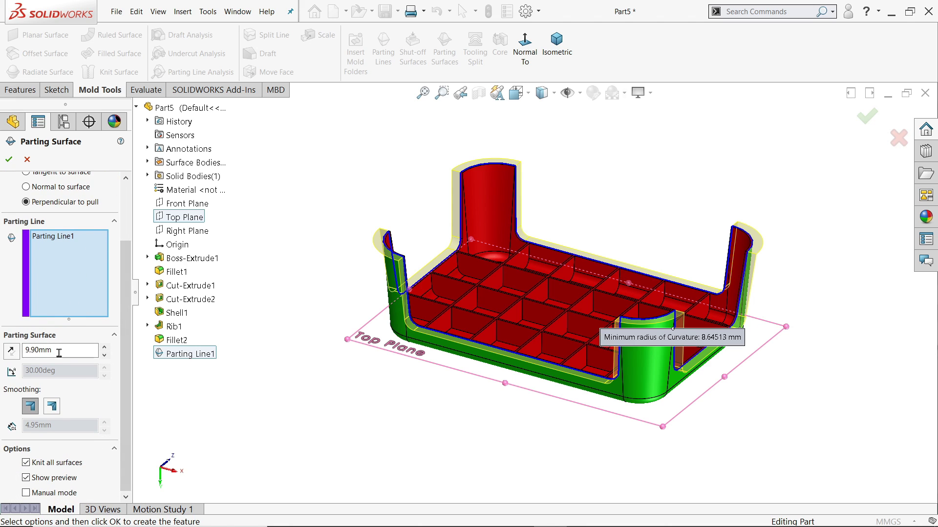
{"action": "left_click_drag", "start_coordinate": [59, 353], "coordinate": [13, 347]}
{"action": "type", "text": "120"}
{"action": "key", "text": "Return"}
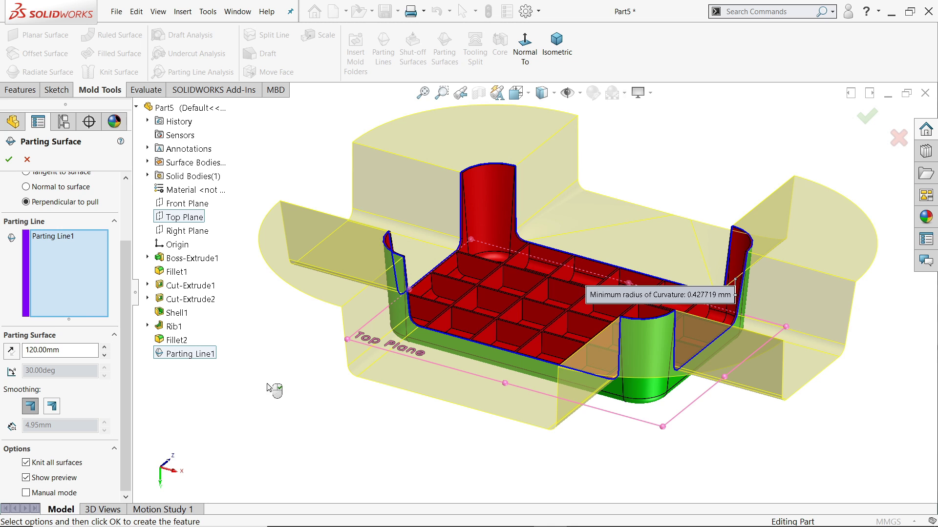
{"action": "middle_click_drag", "start_coordinate": [258, 353], "coordinate": [331, 345]}
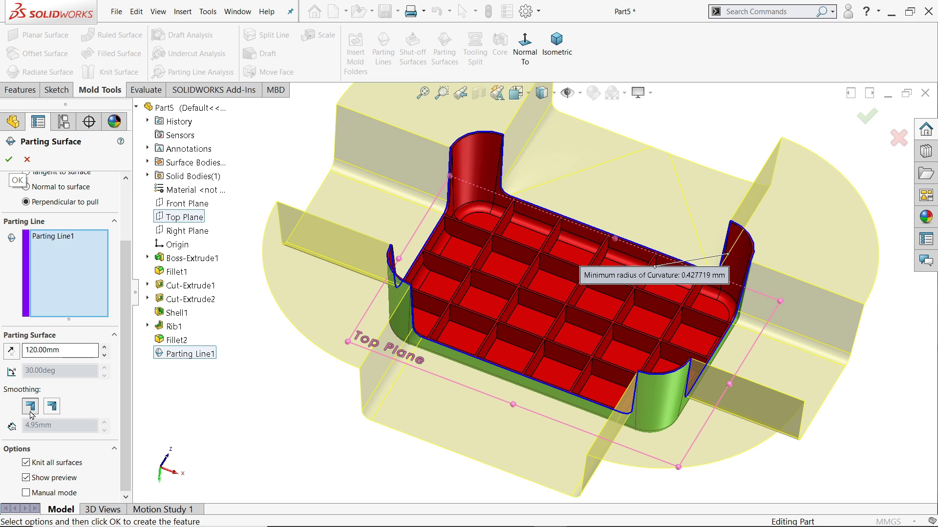
{"action": "left_click", "coordinate": [9, 159]}
{"action": "middle_click_drag", "start_coordinate": [289, 386], "coordinate": [337, 300]}
Select the left parting-surface face, dismissing the unsaved-document notice
{"action": "left_click", "coordinate": [340, 293]}
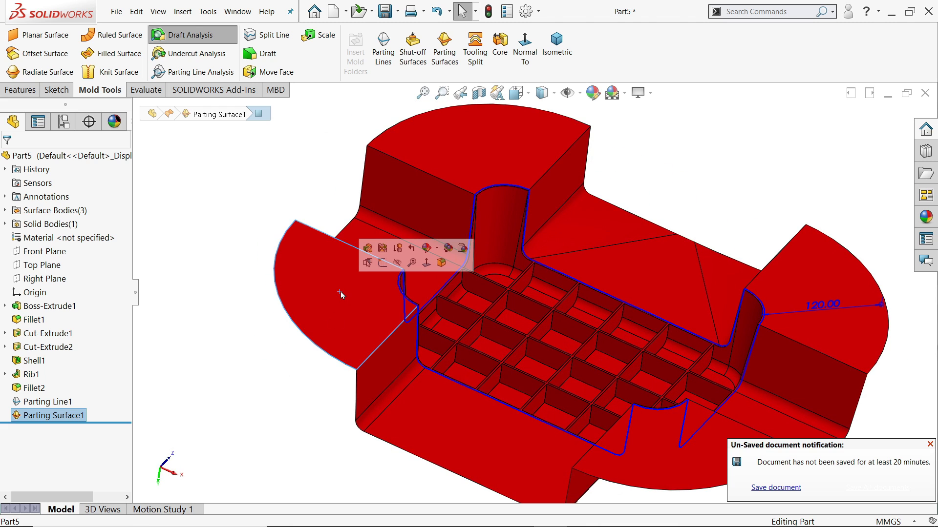
{"action": "left_click", "coordinate": [930, 444]}
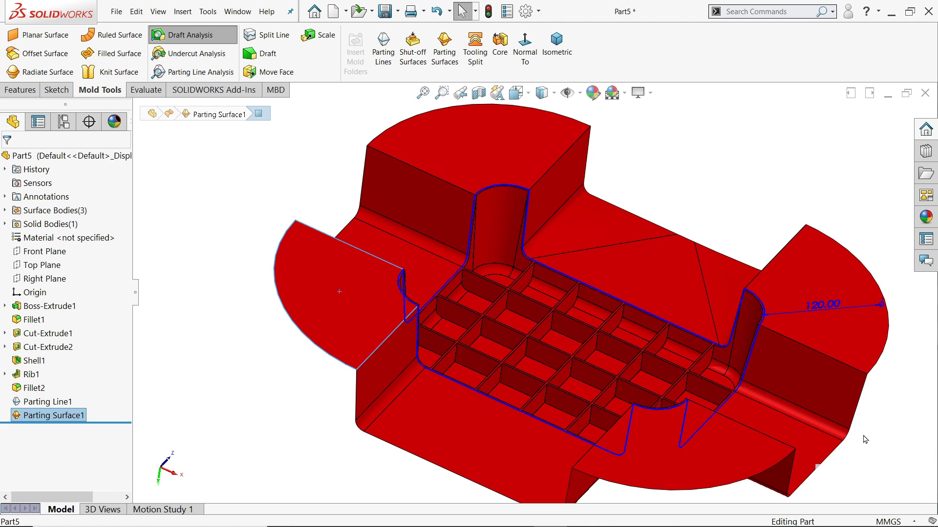
{"action": "scroll", "coordinate": [660, 425], "scroll_direction": "down", "scroll_amount": 4}
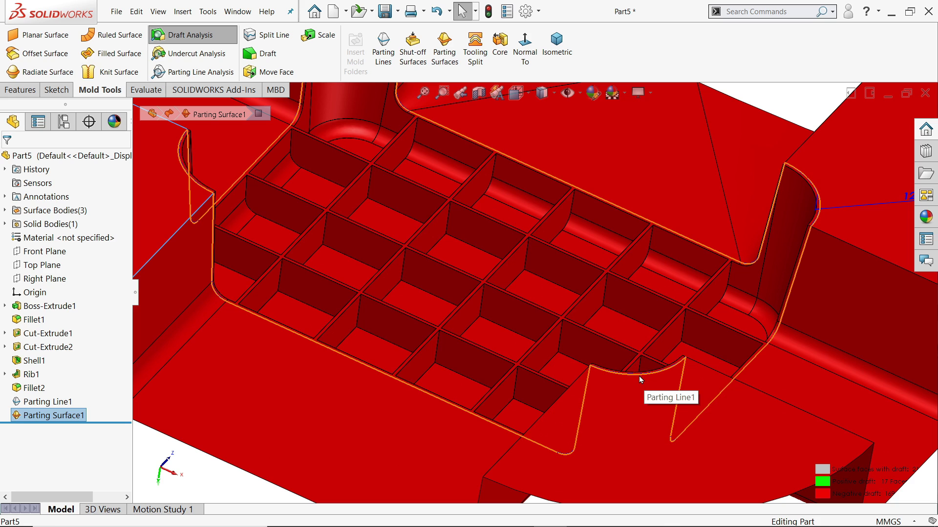
{"action": "scroll", "coordinate": [635, 375], "scroll_direction": "up", "scroll_amount": 4}
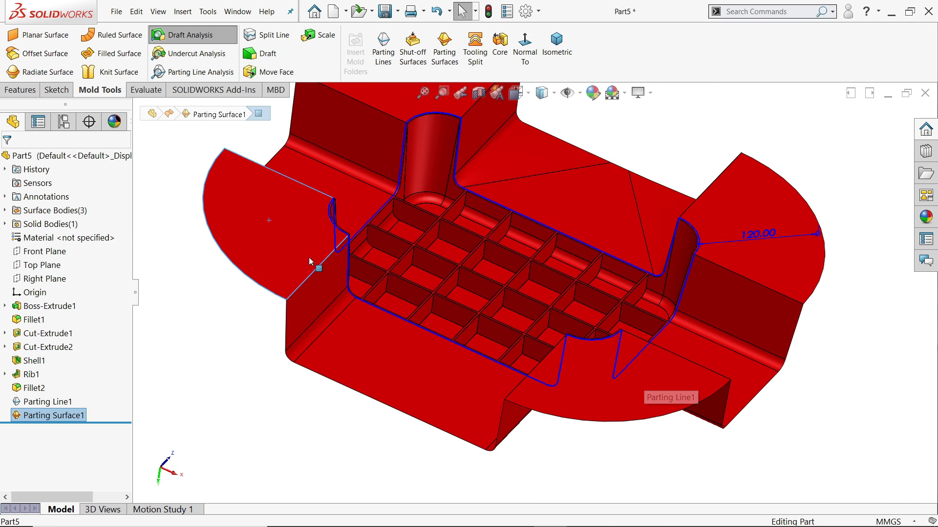
{"action": "left_click", "coordinate": [299, 229]}
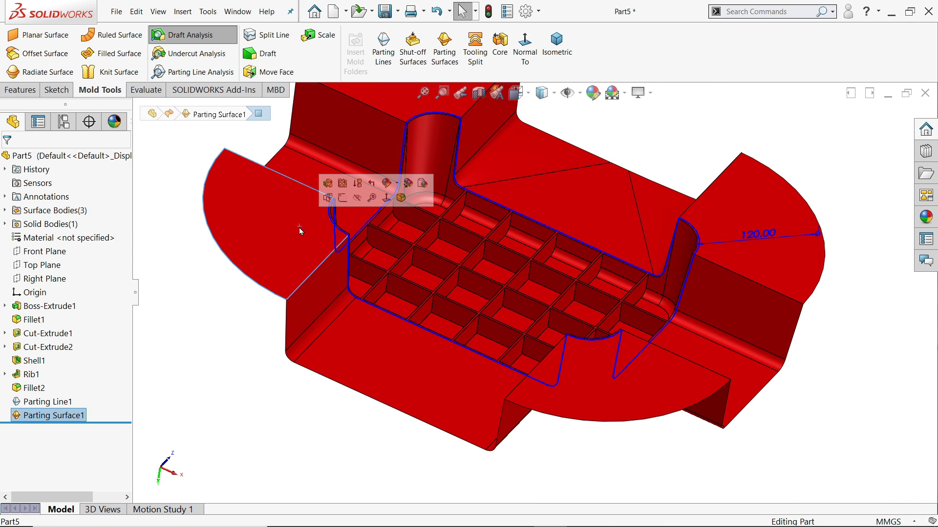
Sketch a centre rectangle at the origin, 300 mm high and 400 mm wide
{"action": "left_click", "coordinate": [342, 199]}
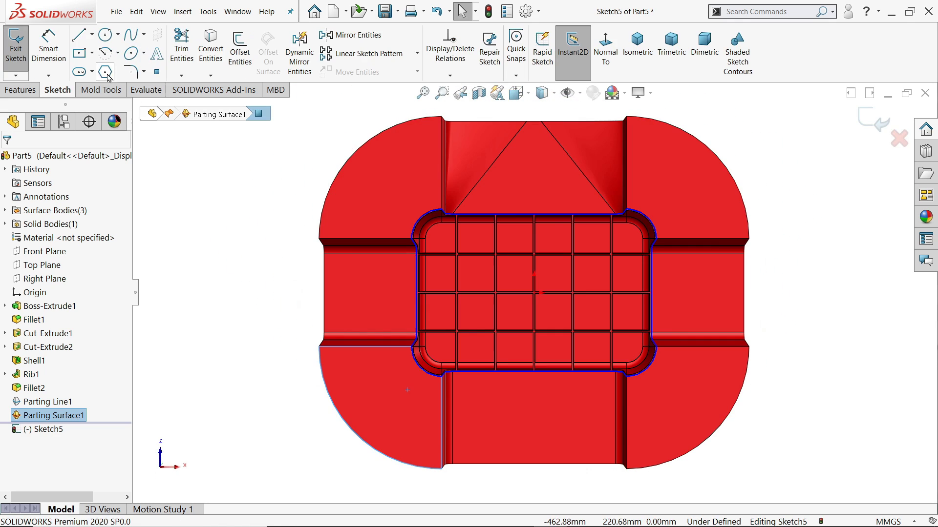
{"action": "left_click", "coordinate": [80, 57]}
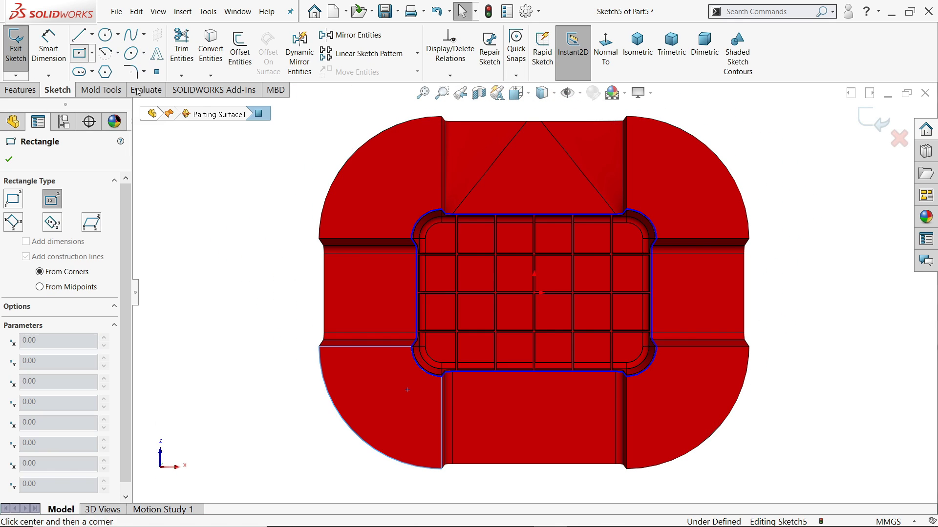
{"action": "scroll", "coordinate": [536, 296], "scroll_direction": "down", "scroll_amount": 10}
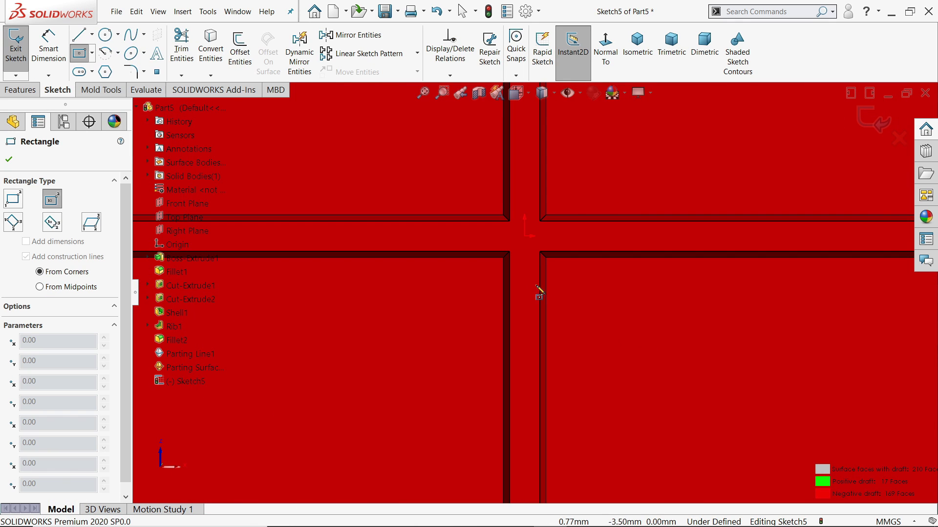
{"action": "left_click", "coordinate": [527, 241]}
{"action": "scroll", "coordinate": [555, 255], "scroll_direction": "up", "scroll_amount": 10}
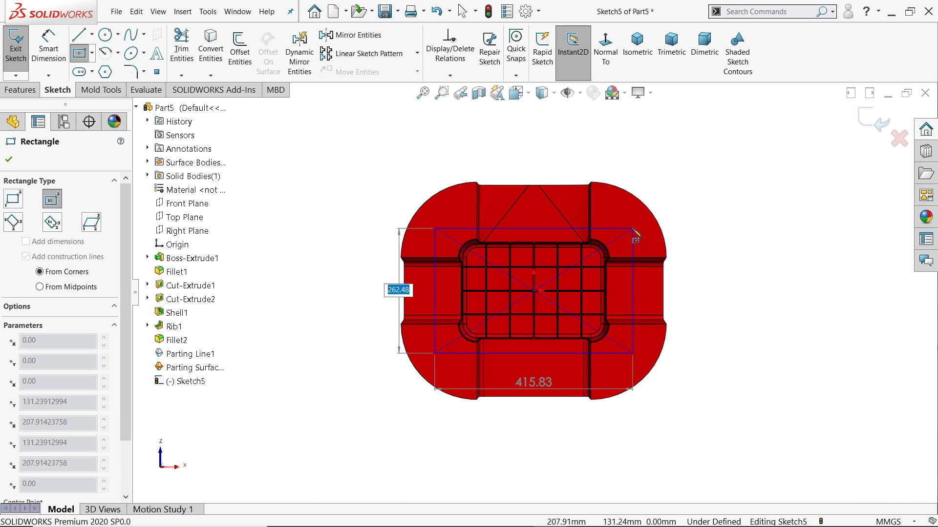
{"action": "type", "text": "300"}
{"action": "key", "text": "Return"}
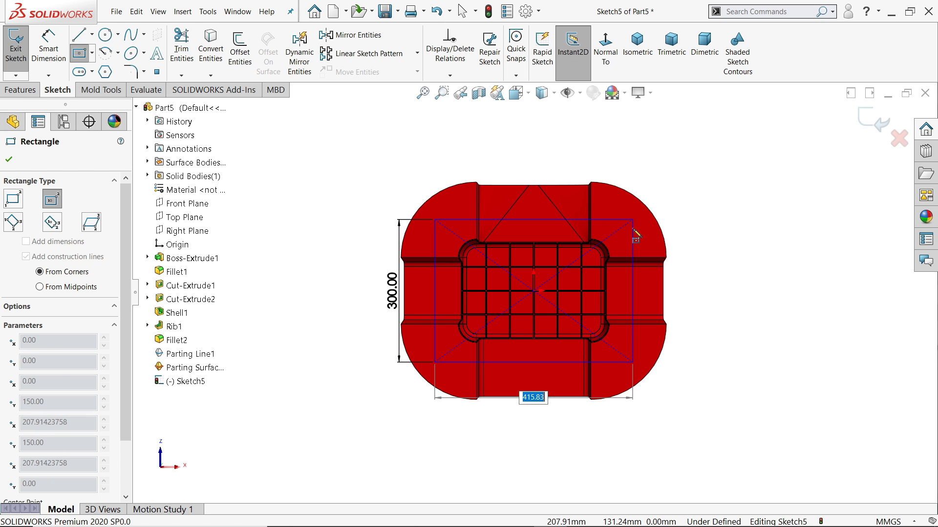
{"action": "type", "text": "400"}
{"action": "key", "text": "Return"}
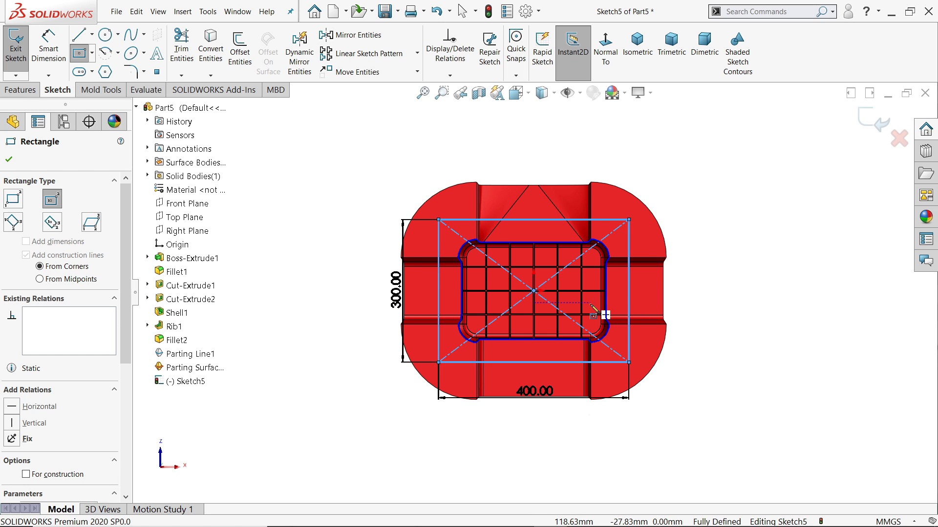
{"action": "scroll", "coordinate": [600, 313], "scroll_direction": "down", "scroll_amount": 2}
{"action": "left_click", "coordinate": [9, 159]}
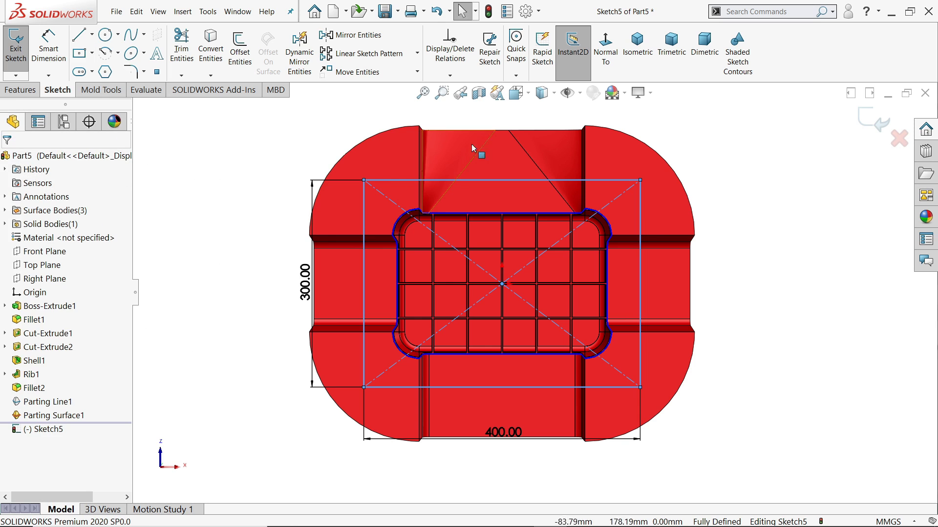
Exit Sketch5 keeping the rectangle and tilt the view to a 3D angle
{"action": "left_click", "coordinate": [123, 90]}
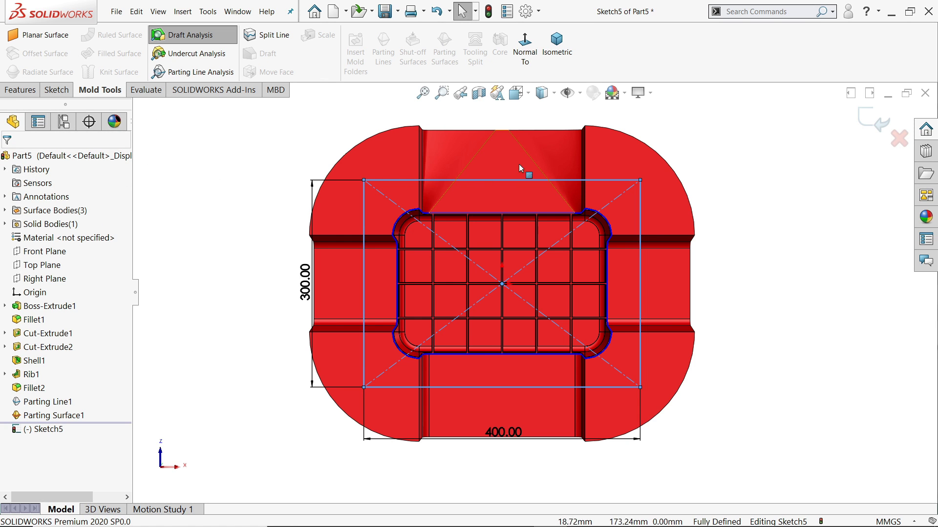
{"action": "left_click", "coordinate": [865, 122]}
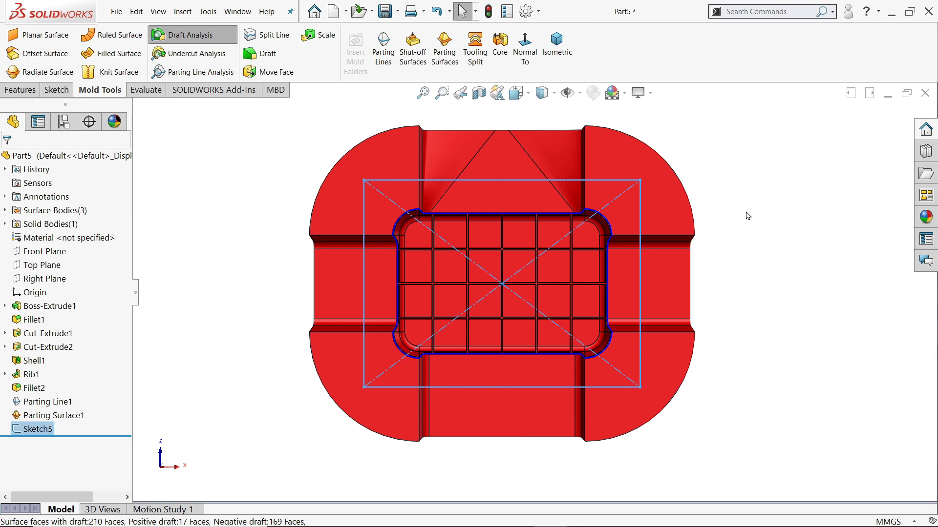
{"action": "mouse_move", "coordinate": [745, 212]}
{"action": "middle_mouse_down"}
{"action": "mouse_move", "coordinate": [728, 73]}
{"action": "mouse_move", "coordinate": [488, 69]}
{"action": "middle_mouse_up"}
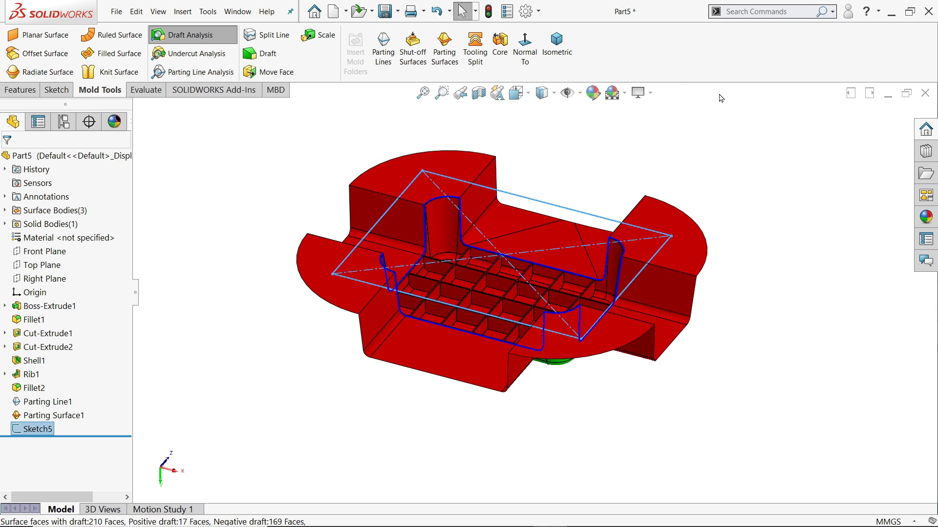
Start a Tooling Split from Sketch5 with block depths of 130 mm and 40 mm
{"action": "left_click", "coordinate": [479, 66]}
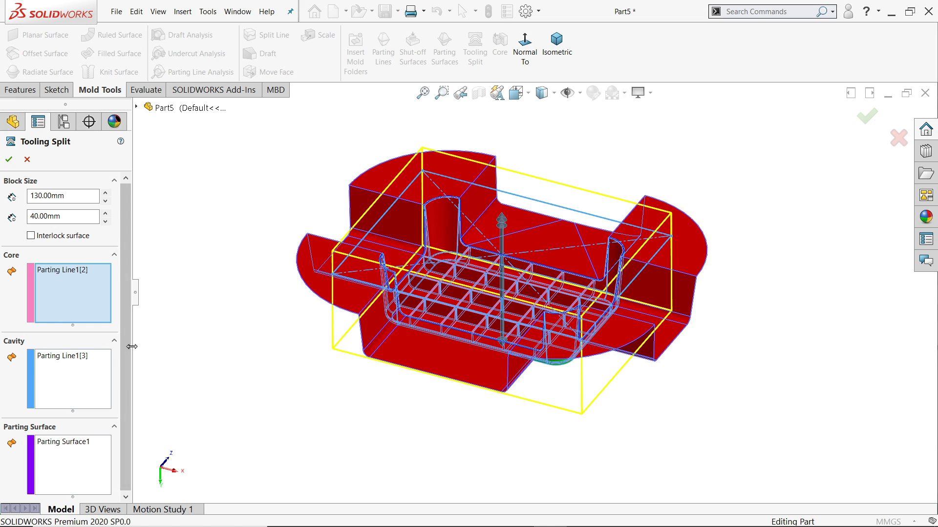
{"action": "left_click_drag", "start_coordinate": [72, 196], "coordinate": [25, 193]}
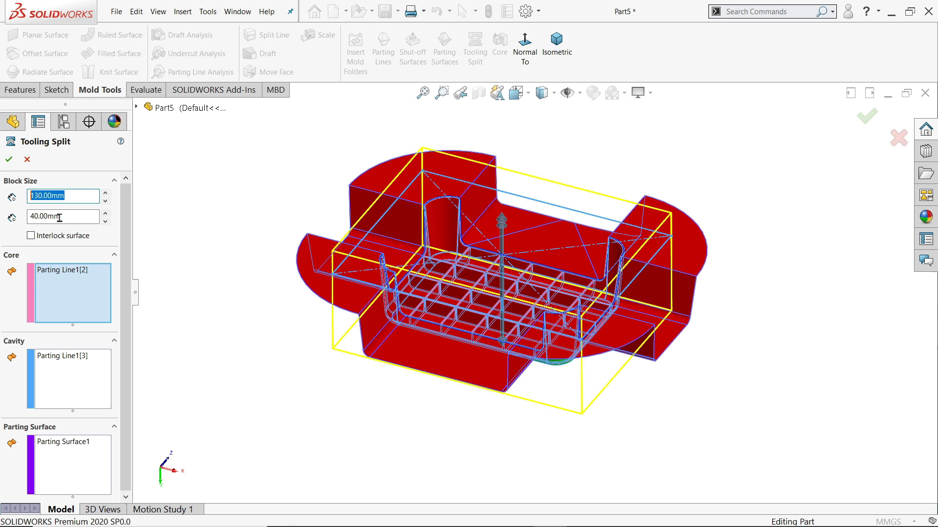
{"action": "middle_click_drag", "start_coordinate": [244, 343], "coordinate": [268, 263]}
{"action": "scroll", "coordinate": [510, 317], "scroll_direction": "down", "scroll_amount": 4}
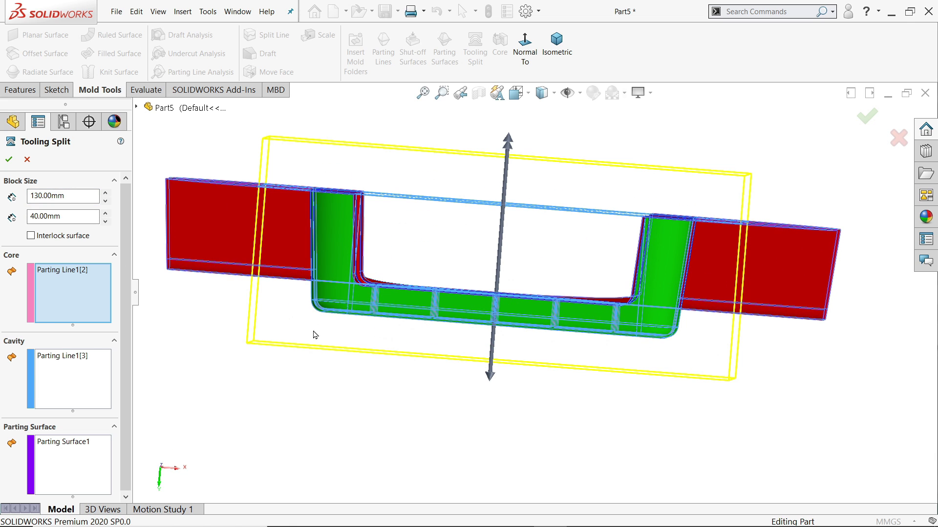
{"action": "left_click_drag", "start_coordinate": [68, 195], "coordinate": [27, 193]}
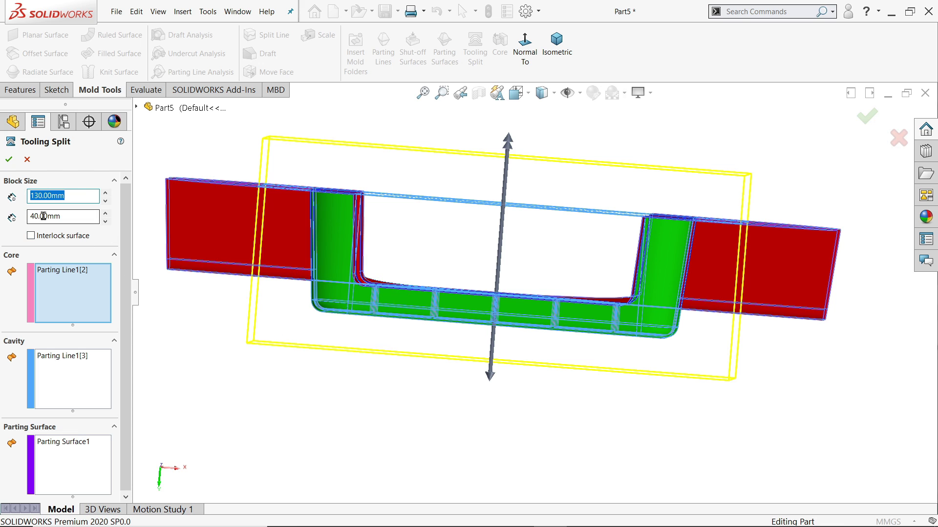
Apply Tooling Split1, then hide the parting surface and Parting Line1
{"action": "left_click", "coordinate": [8, 159]}
{"action": "middle_click_drag", "start_coordinate": [393, 237], "coordinate": [326, 301]}
{"action": "left_click", "coordinate": [157, 217]}
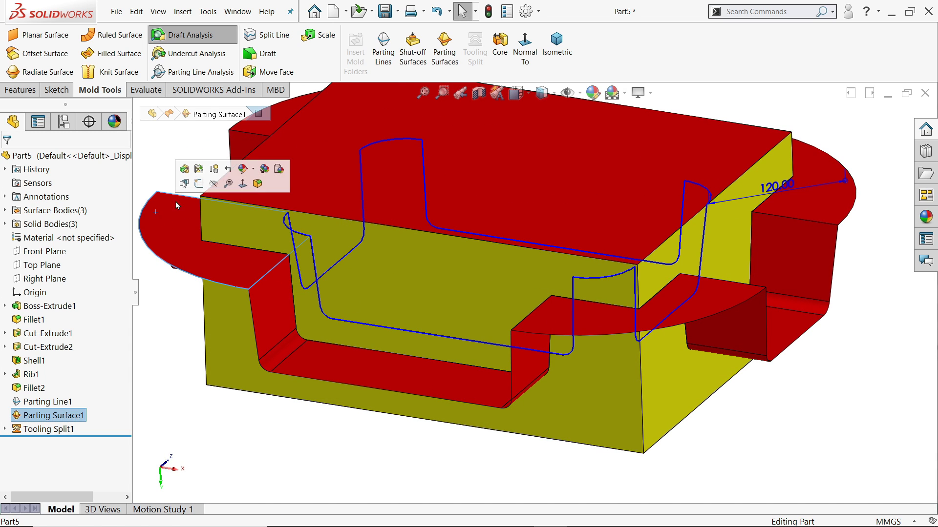
{"action": "left_click", "coordinate": [207, 183]}
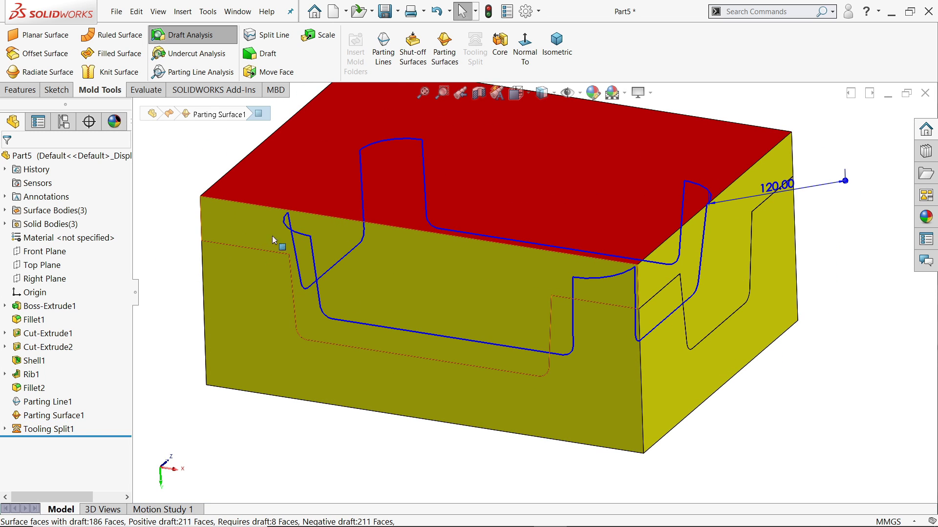
{"action": "right_click", "coordinate": [299, 234]}
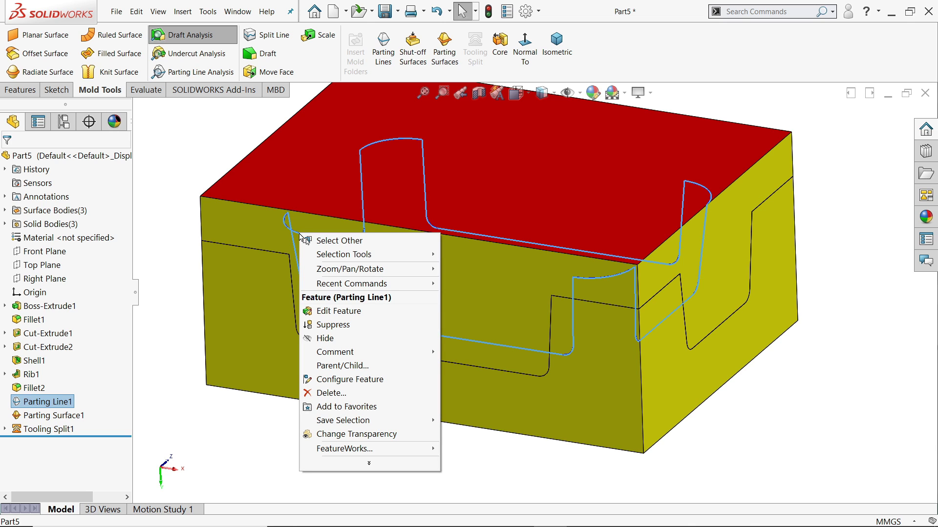
{"action": "left_click", "coordinate": [326, 339]}
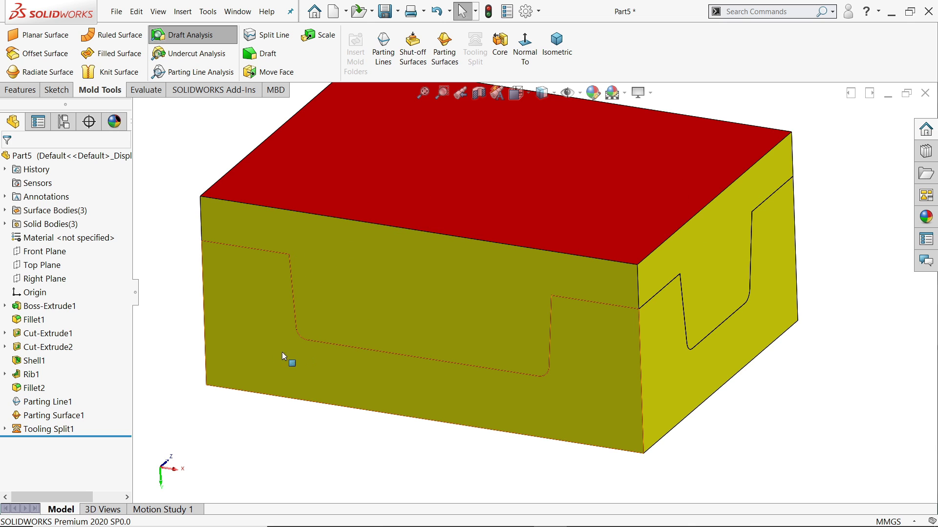
Orbit the split mold block to inspect it from several angles
{"action": "scroll", "coordinate": [555, 327], "scroll_direction": "up", "scroll_amount": 3}
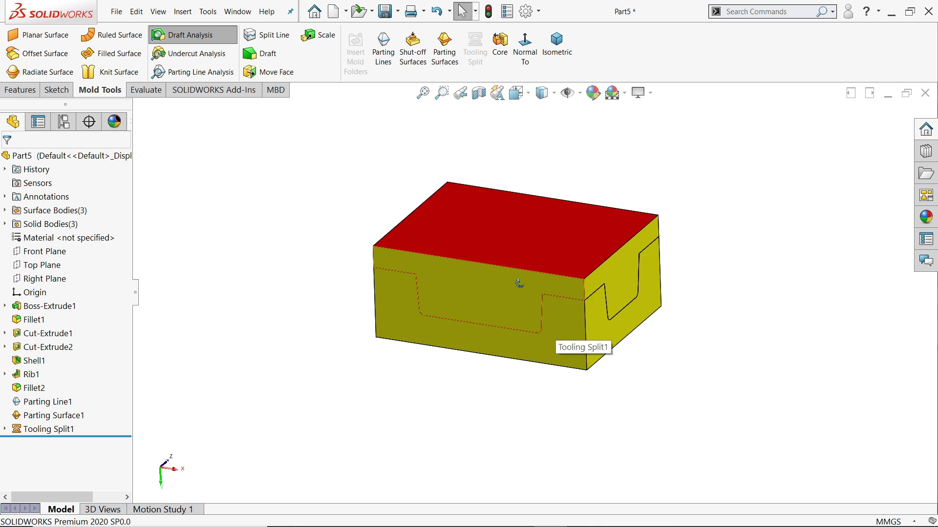
{"action": "middle_click_drag", "start_coordinate": [519, 284], "coordinate": [526, 297]}
{"action": "scroll", "coordinate": [537, 293], "scroll_direction": "down", "scroll_amount": 3}
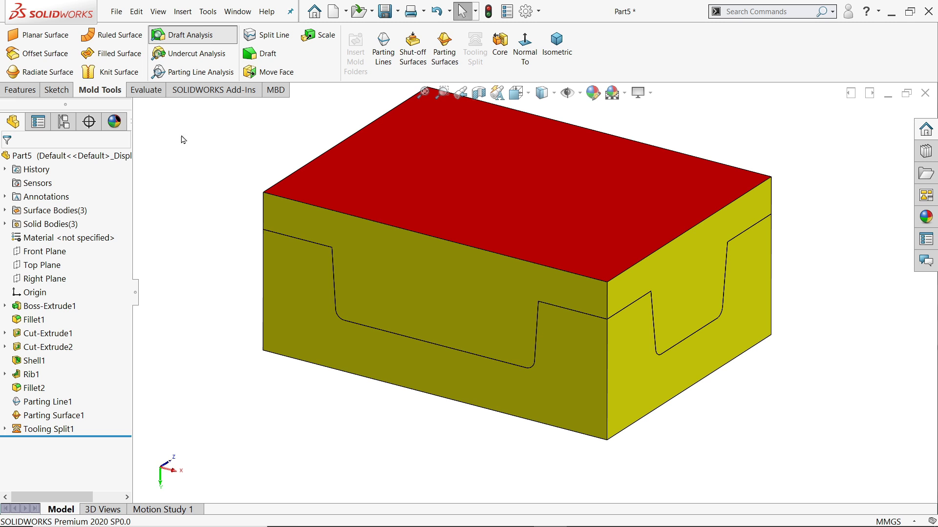
{"action": "middle_click_drag", "start_coordinate": [430, 321], "coordinate": [509, 254]}
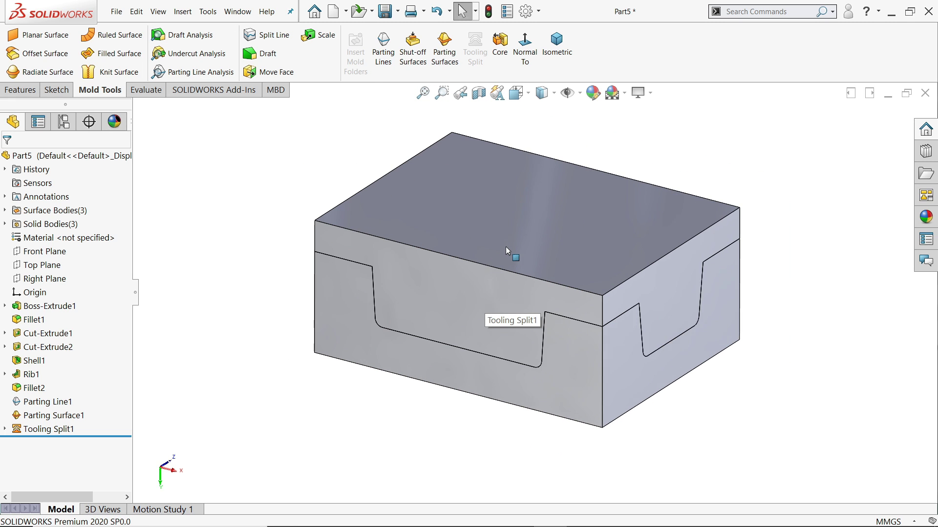
{"action": "middle_click_drag", "start_coordinate": [496, 291], "coordinate": [484, 308]}
{"action": "scroll", "coordinate": [496, 307], "scroll_direction": "up", "scroll_amount": 2}
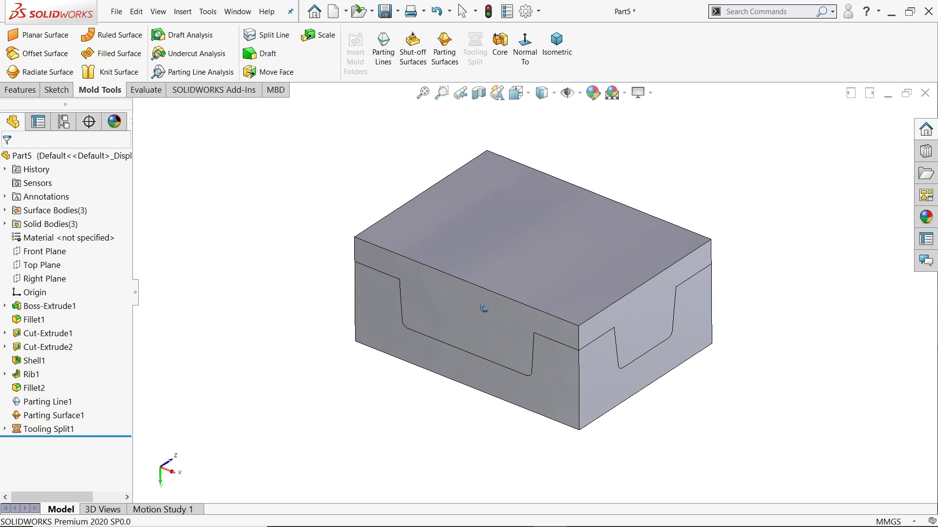
Create a 'Plastic stool mold' folder on the Desktop and save Part5 into it
{"action": "left_click", "coordinate": [384, 14]}
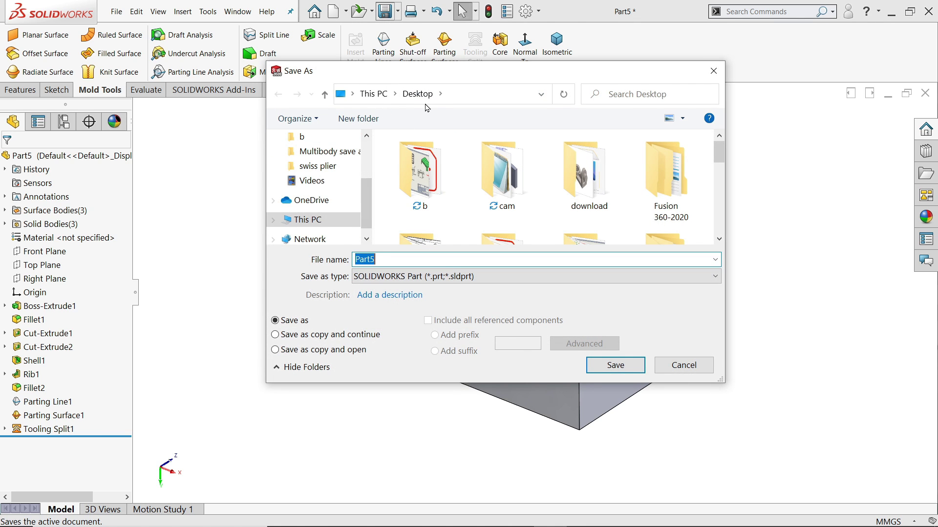
{"action": "left_click", "coordinate": [362, 120]}
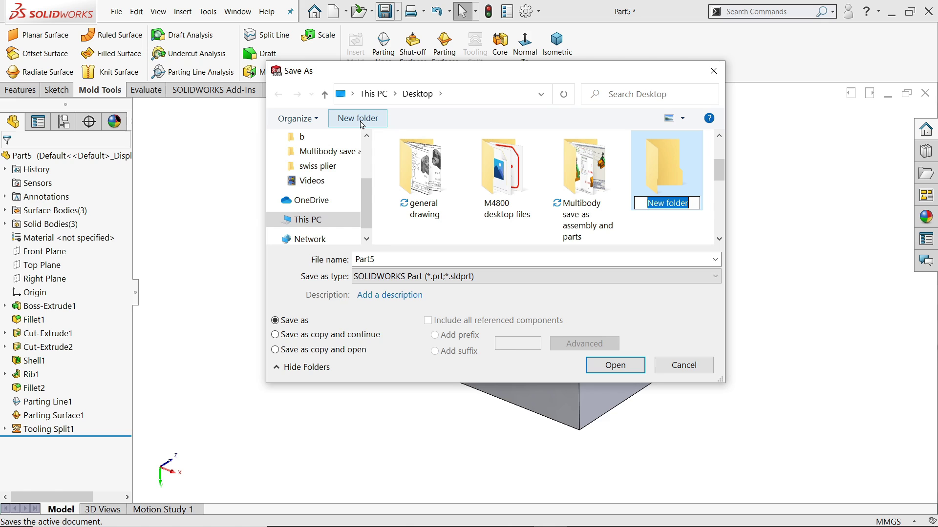
{"action": "type", "text": "Pl"}
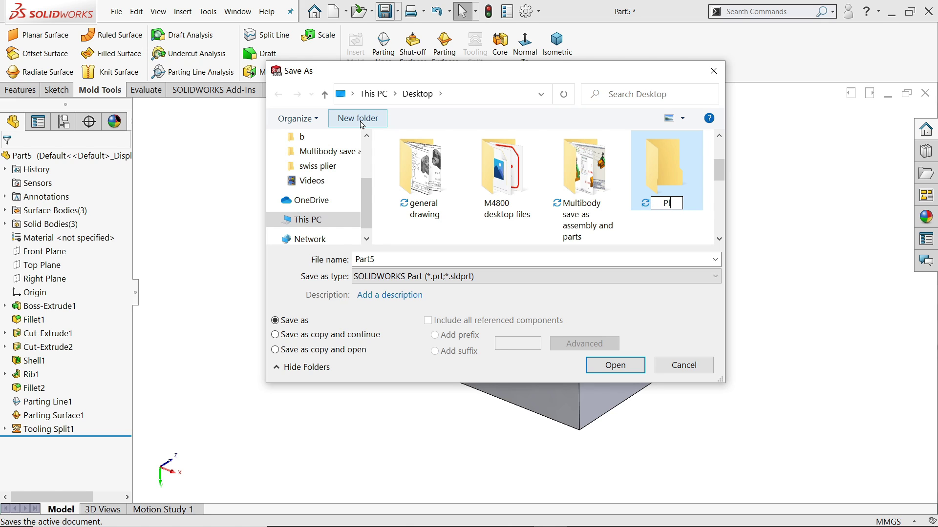
{"action": "type", "text": "astic stool mold"}
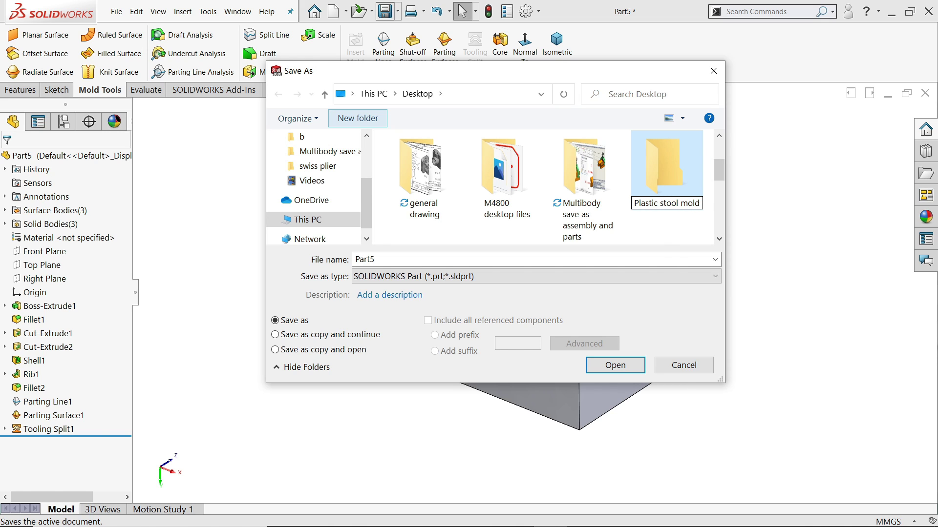
{"action": "left_click", "coordinate": [669, 166]}
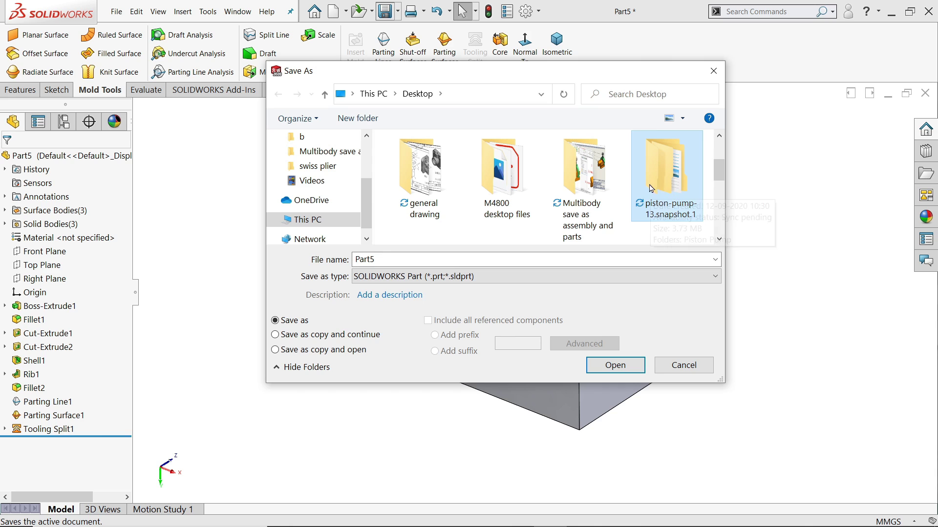
{"action": "scroll", "coordinate": [635, 176], "scroll_direction": "down", "scroll_amount": 3}
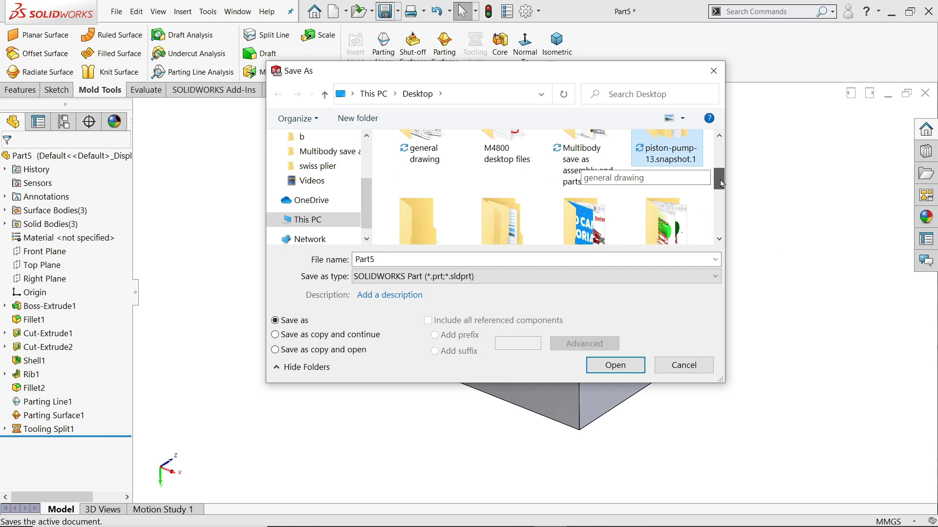
{"action": "double_click", "coordinate": [432, 185]}
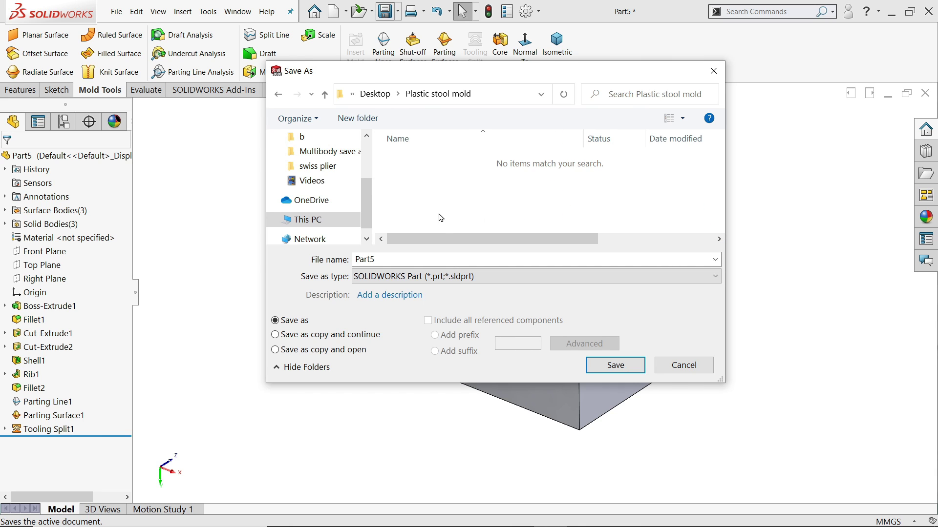
{"action": "left_click", "coordinate": [611, 371]}
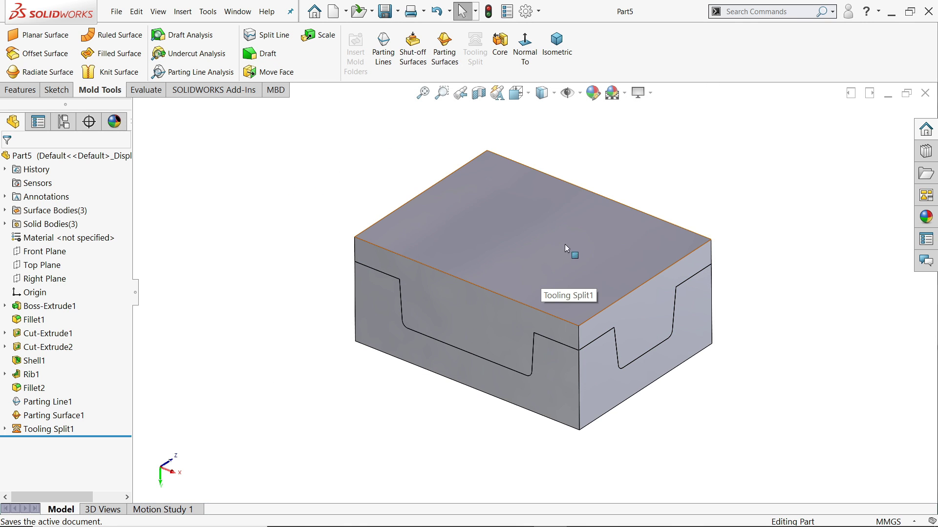
{"action": "scroll", "coordinate": [593, 296], "scroll_direction": "down", "scroll_amount": 2}
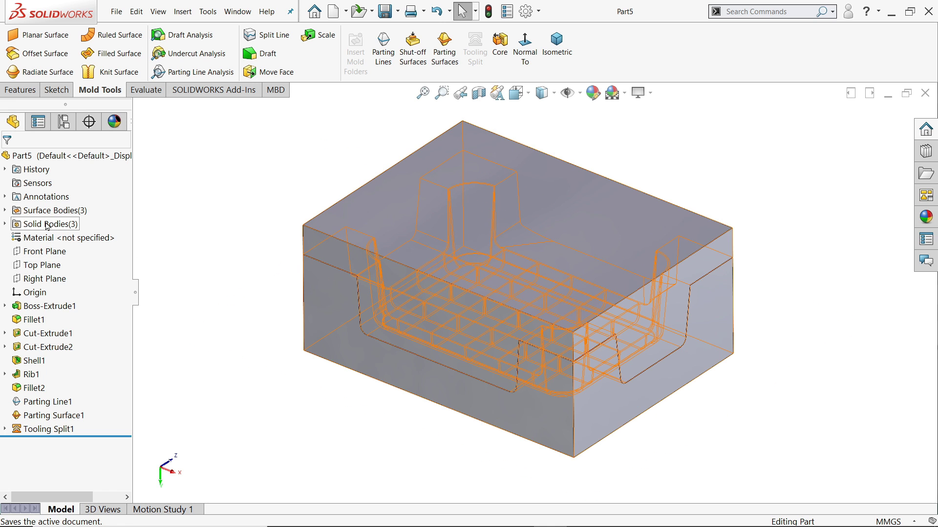
Start Save Bodies for the three solid bodies and auto-assign their file names
{"action": "left_click", "coordinate": [4, 224]}
{"action": "left_click", "coordinate": [63, 238]}
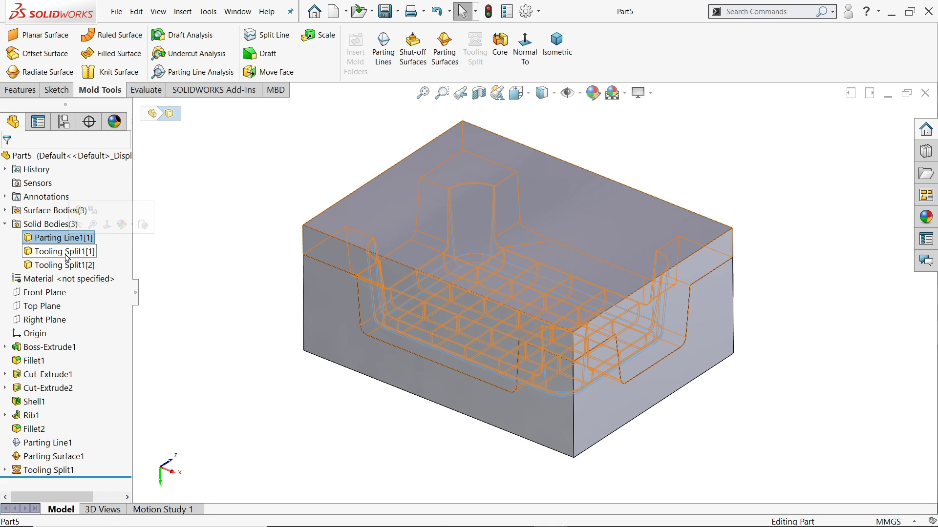
{"action": "right_click", "coordinate": [54, 225]}
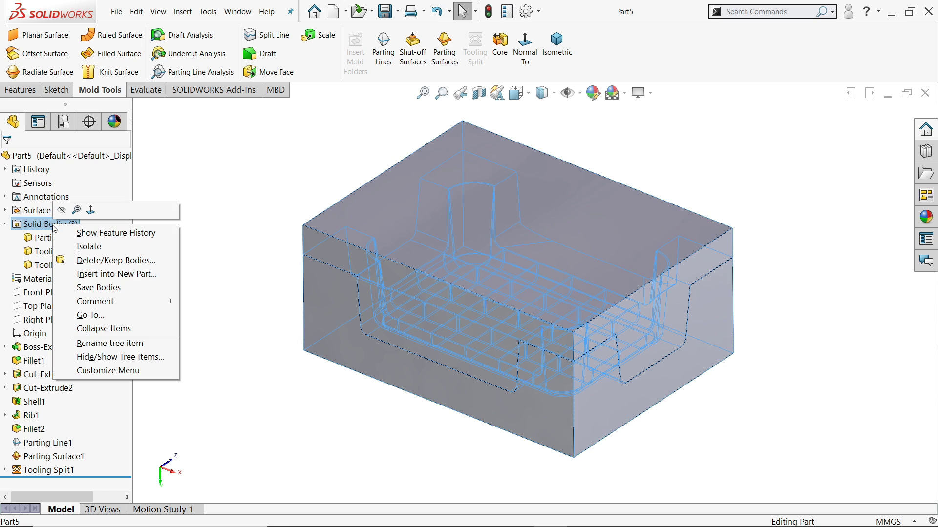
{"action": "left_click", "coordinate": [102, 288]}
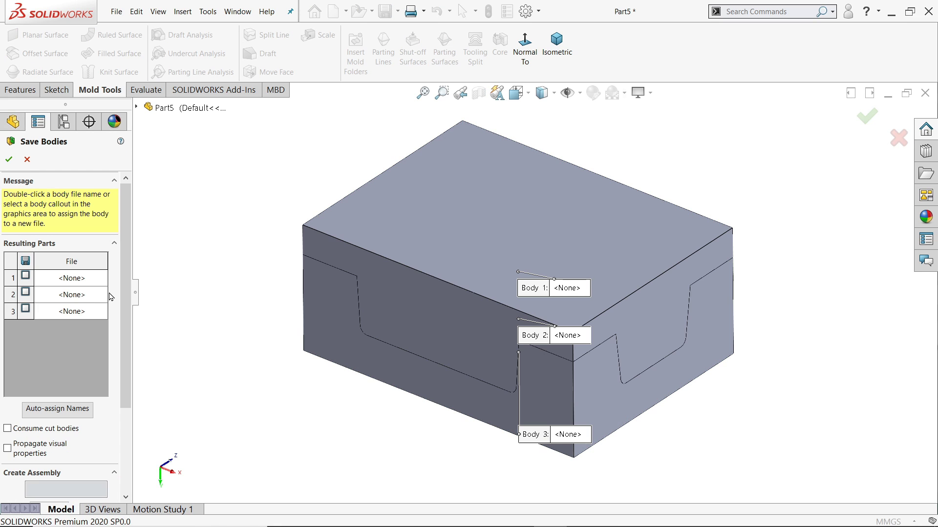
{"action": "scroll", "coordinate": [69, 303], "scroll_direction": "down", "scroll_amount": 5}
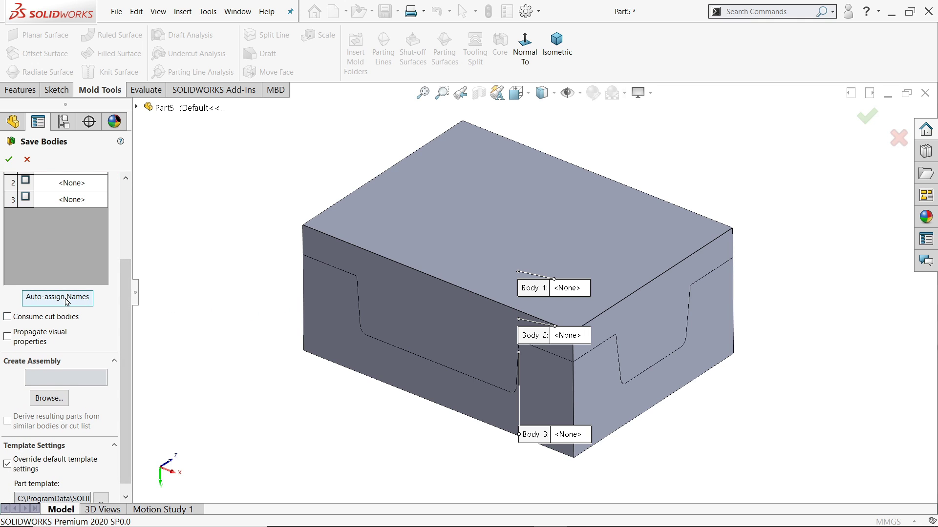
{"action": "left_click", "coordinate": [67, 299]}
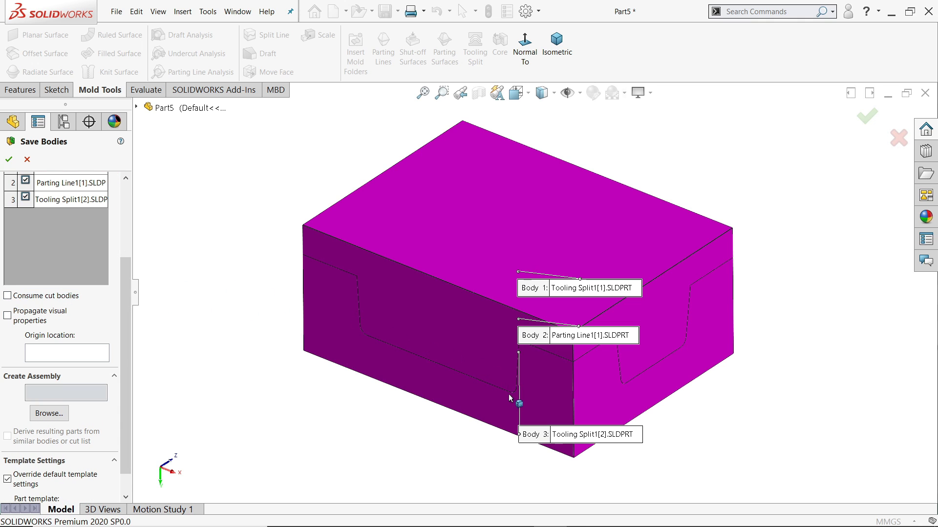
Set the new assembly file in the mold folder and accept the derived-part units prompt
{"action": "scroll", "coordinate": [116, 405], "scroll_direction": "down", "scroll_amount": 1}
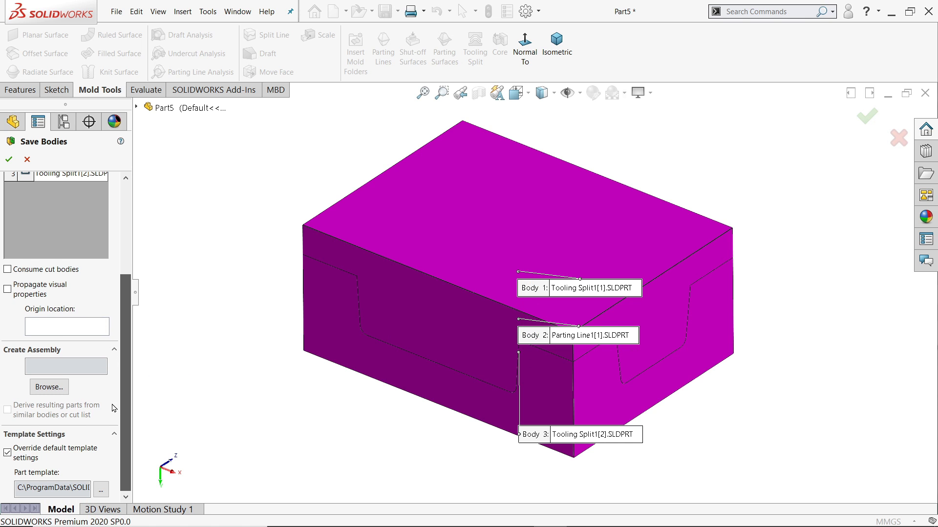
{"action": "left_click", "coordinate": [51, 387]}
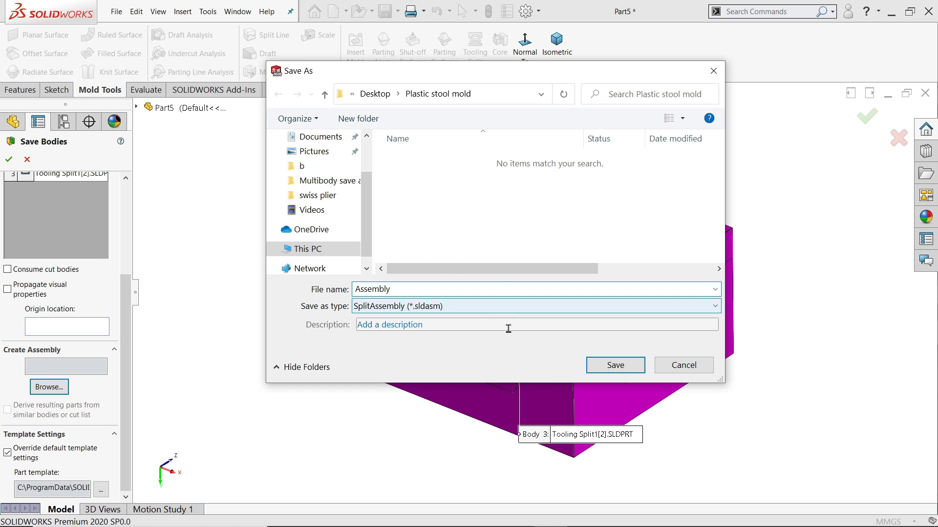
{"action": "left_click", "coordinate": [615, 365]}
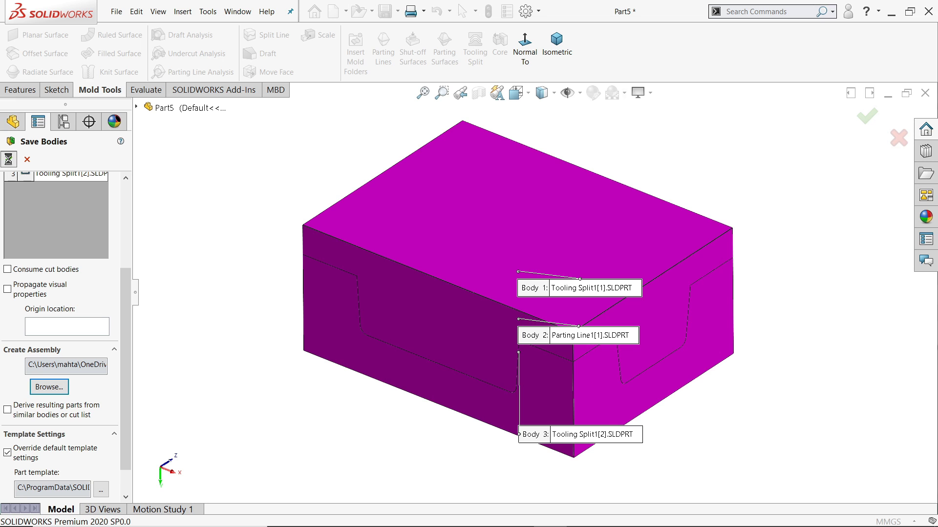
{"action": "left_click", "coordinate": [385, 246]}
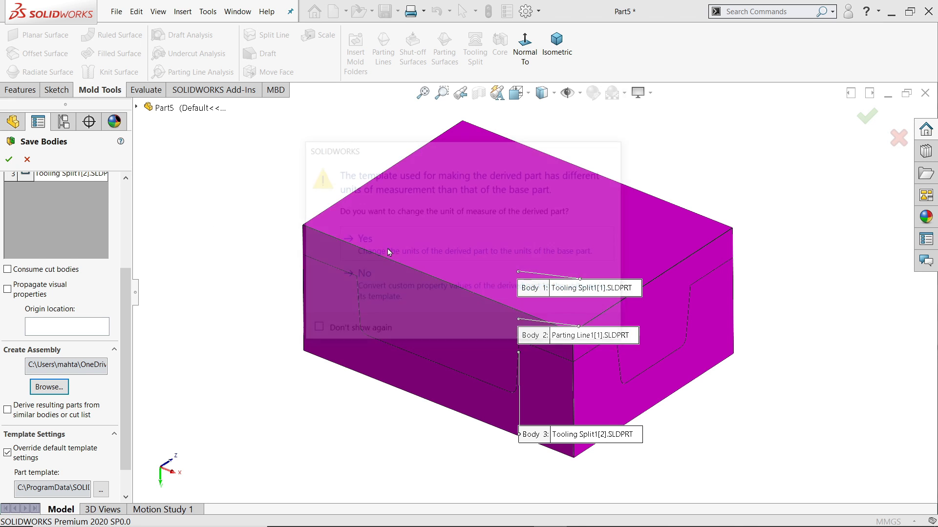
{"action": "left_click", "coordinate": [390, 252]}
{"action": "left_click", "coordinate": [389, 252]}
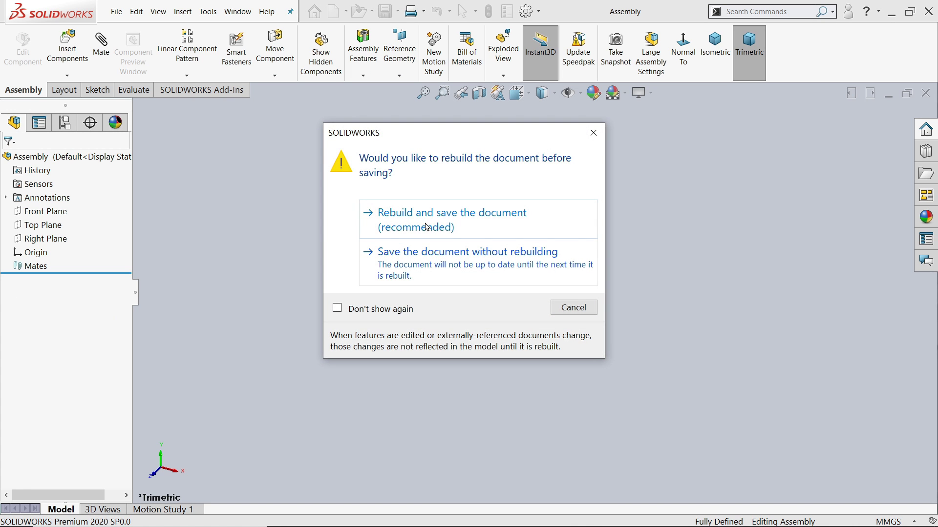
Finish Save Bodies and switch to the newly created mold assembly document
{"action": "left_click", "coordinate": [428, 217]}
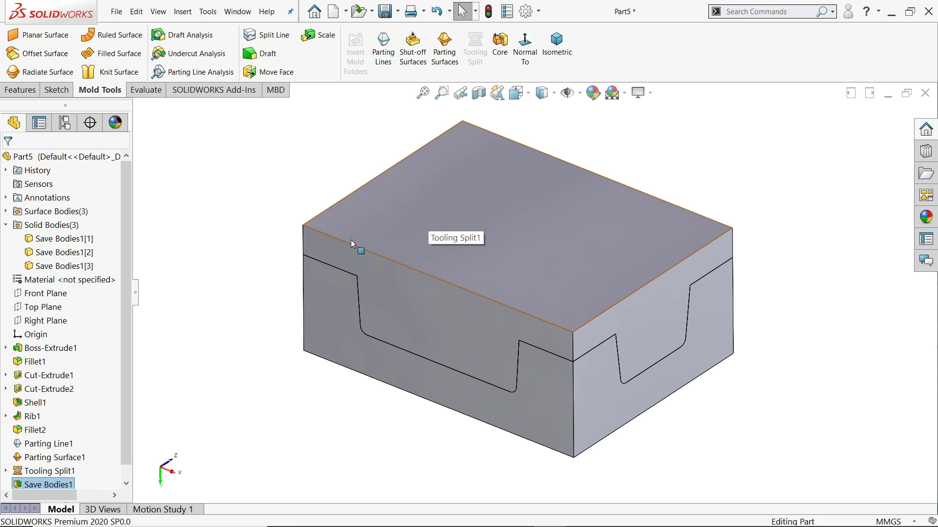
{"action": "left_click", "coordinate": [237, 11]}
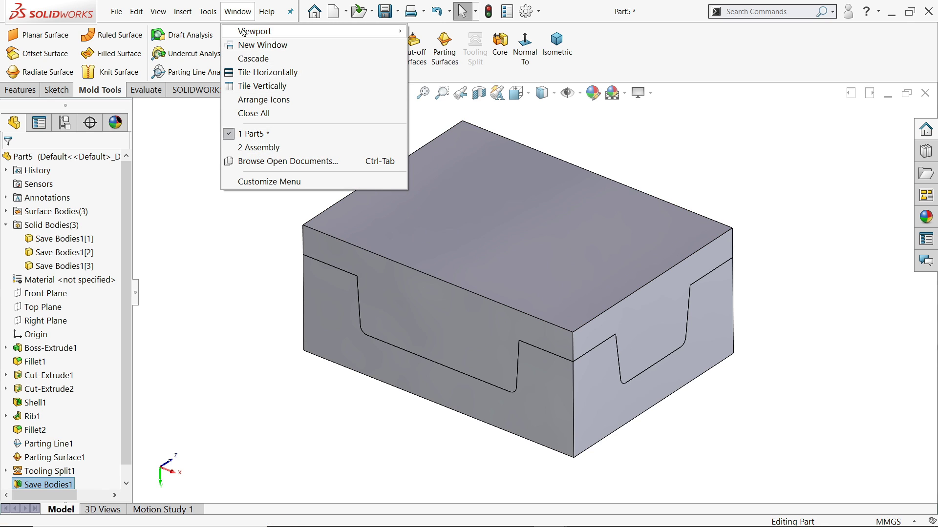
{"action": "left_click", "coordinate": [256, 148]}
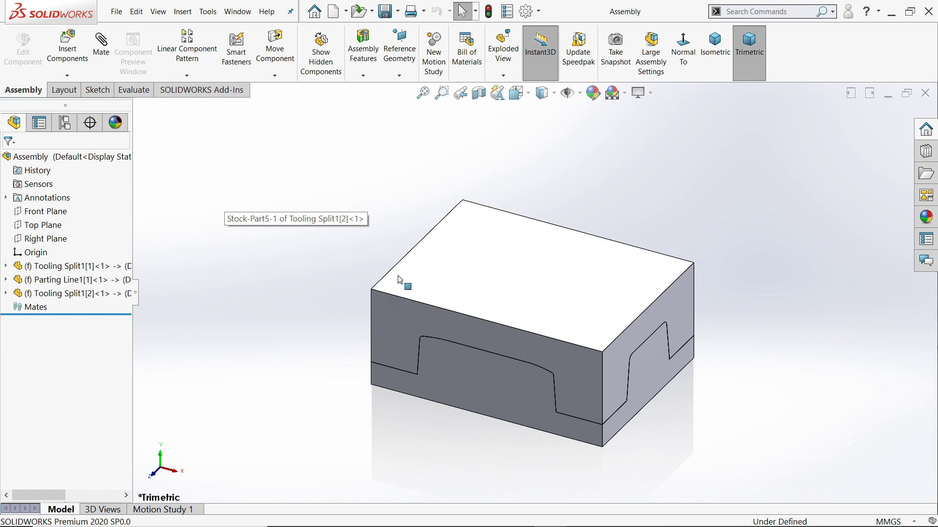
Apply the Plain White scene and fit the three mold components in the view
{"action": "left_click", "coordinate": [623, 93]}
{"action": "left_click", "coordinate": [641, 39]}
{"action": "scroll", "coordinate": [586, 314], "scroll_direction": "down", "scroll_amount": 3}
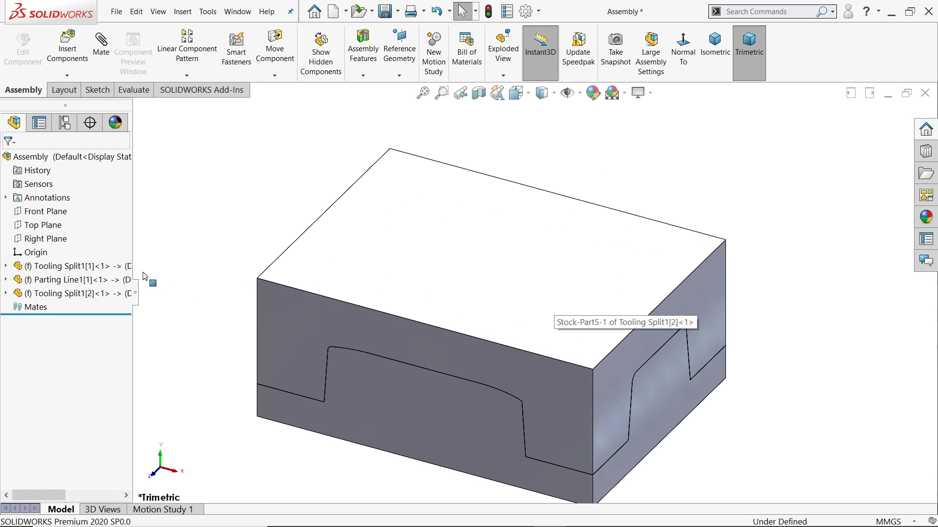
{"action": "left_click", "coordinate": [88, 266]}
{"action": "left_click", "coordinate": [96, 281]}
{"action": "left_click", "coordinate": [93, 295]}
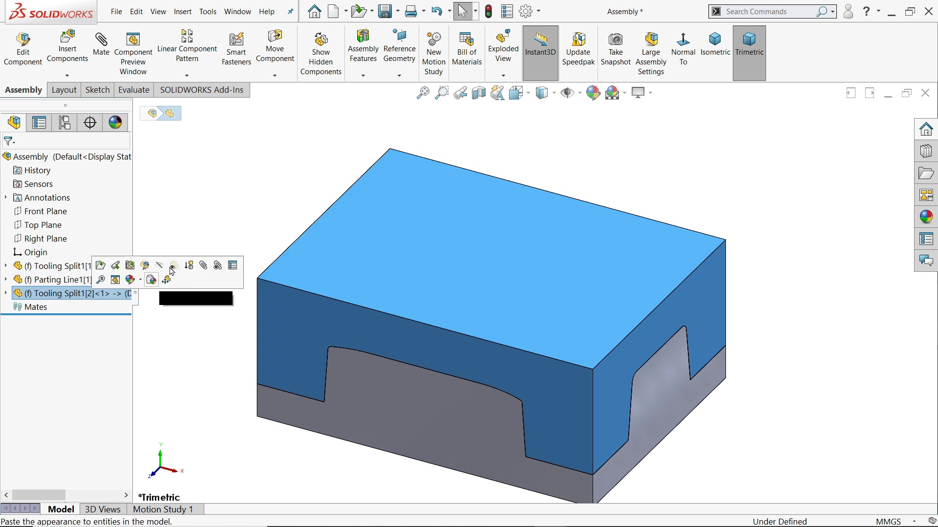
{"action": "key", "text": "f"}
{"action": "left_click", "coordinate": [265, 259]}
{"action": "scroll", "coordinate": [486, 344], "scroll_direction": "down", "scroll_amount": 3}
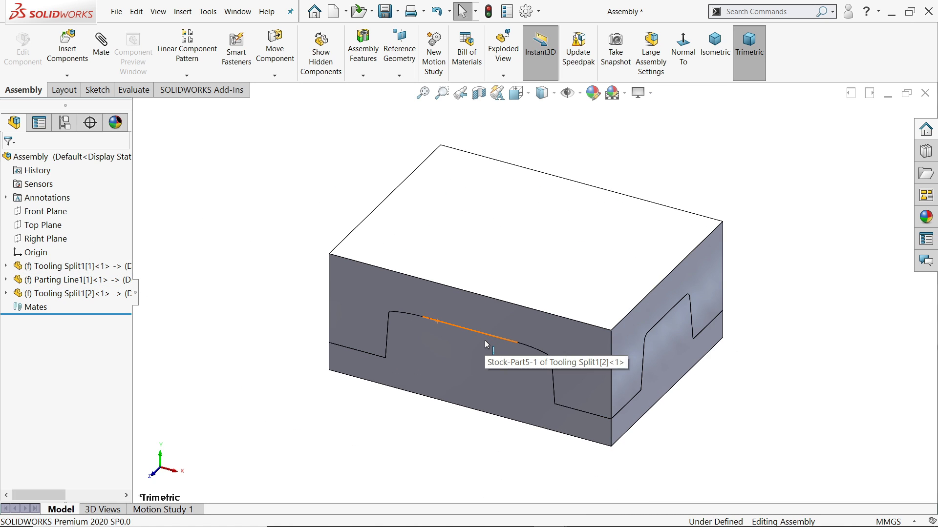
Raise Tooling Split1[2] about 150 mm and lower Tooling Split1[1] in a two-step exploded view
{"action": "left_click", "coordinate": [503, 49]}
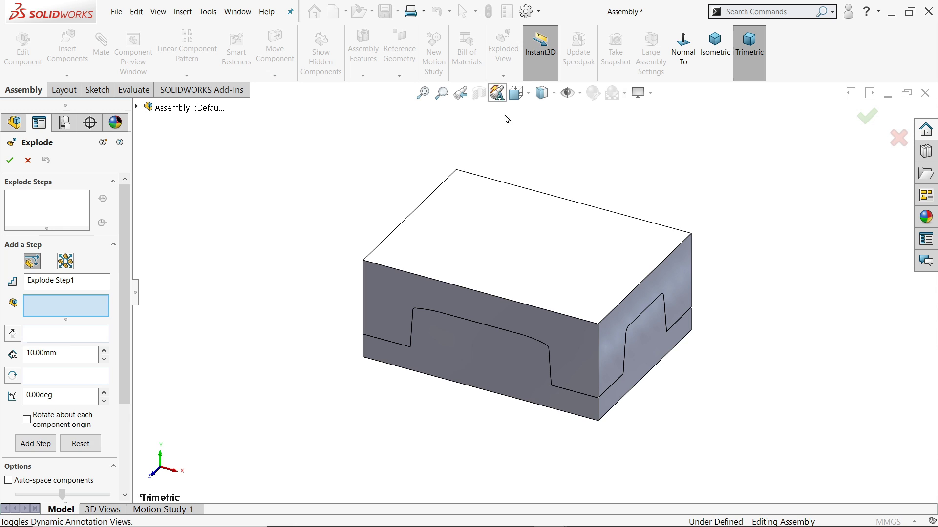
{"action": "left_click", "coordinate": [508, 233]}
{"action": "left_click_drag", "start_coordinate": [525, 229], "coordinate": [525, 142]}
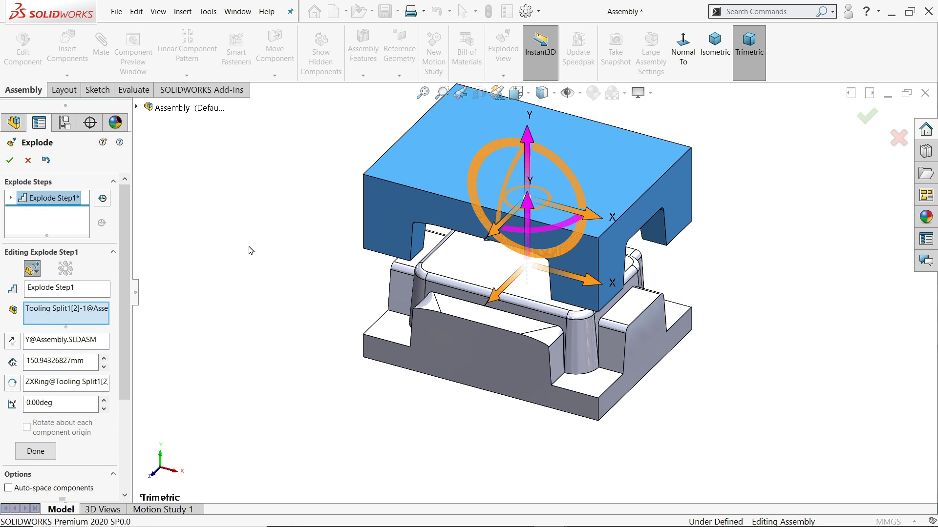
{"action": "left_click", "coordinate": [27, 457]}
{"action": "left_click", "coordinate": [466, 357]}
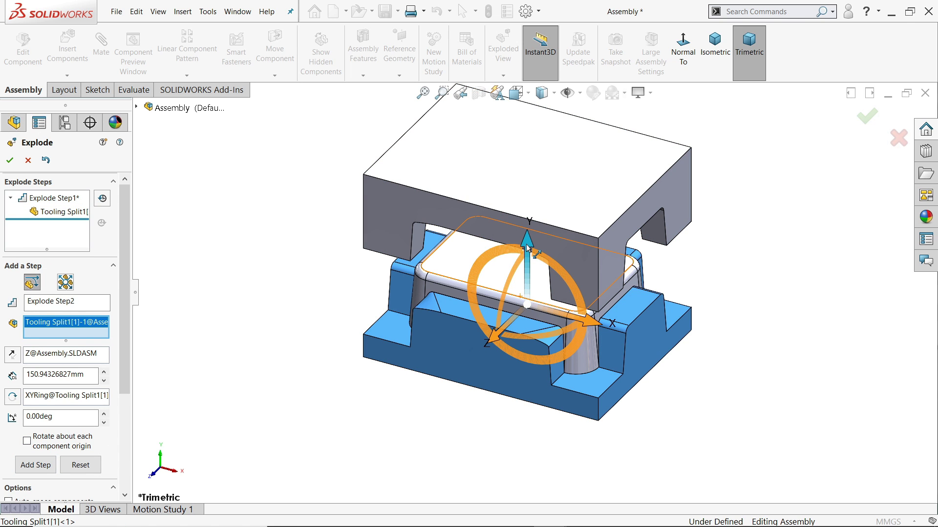
{"action": "left_click_drag", "start_coordinate": [528, 248], "coordinate": [516, 342]}
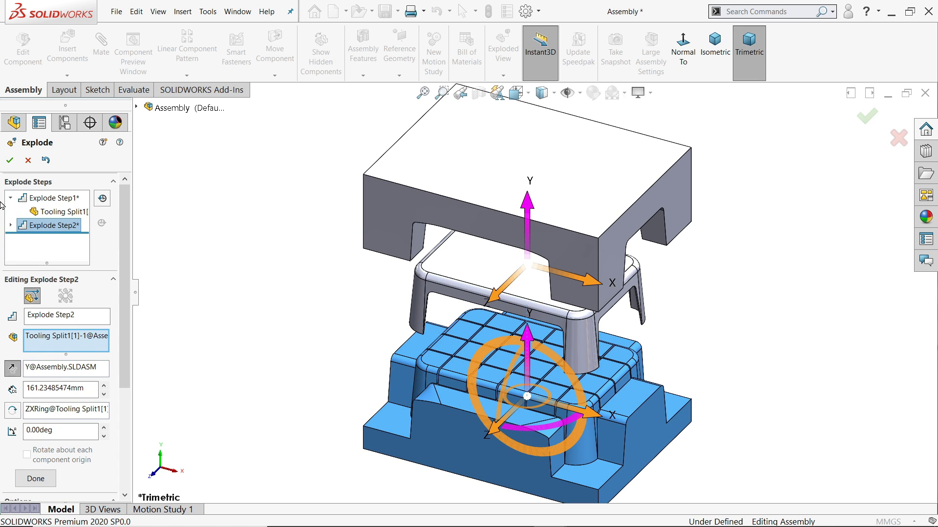
{"action": "left_click", "coordinate": [35, 477]}
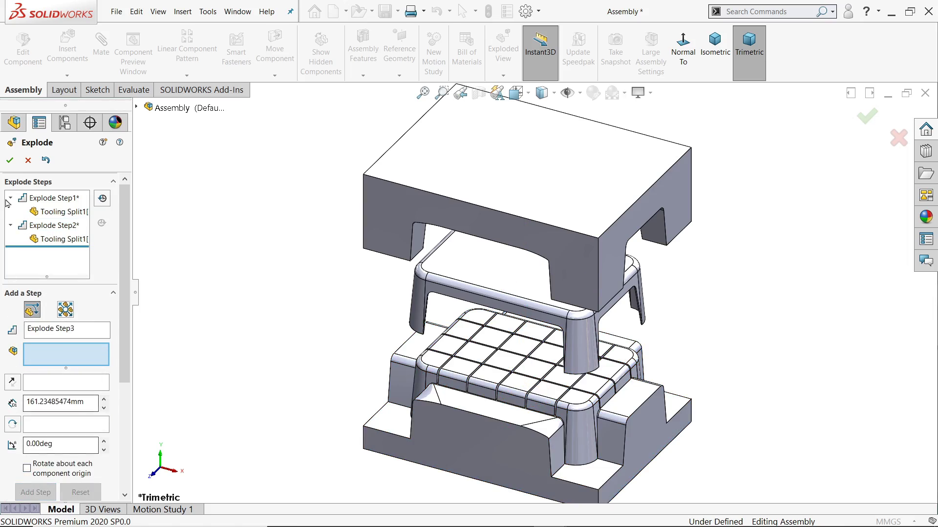
{"action": "left_click", "coordinate": [11, 160]}
{"action": "middle_click_drag", "start_coordinate": [288, 314], "coordinate": [251, 352]}
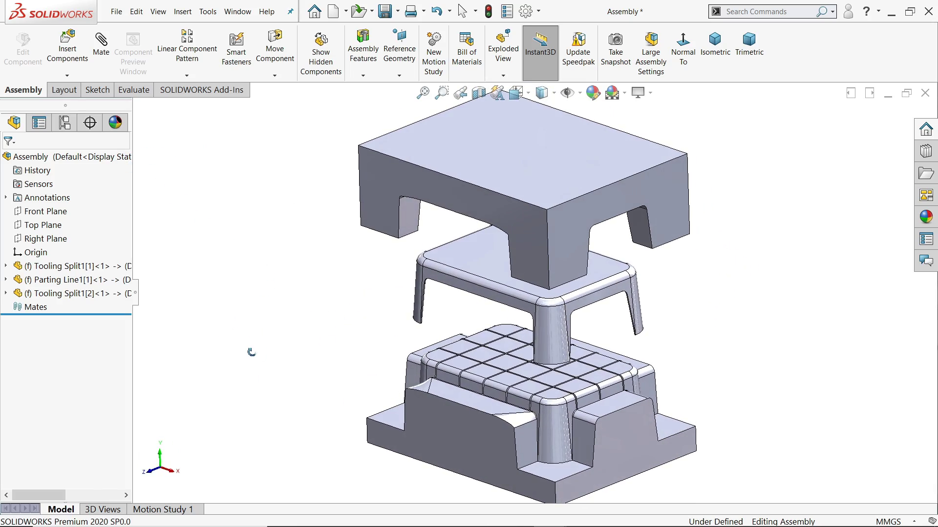
Save the exploded assembly and its modified Part5 file with Save All
{"action": "left_click", "coordinate": [396, 187]}
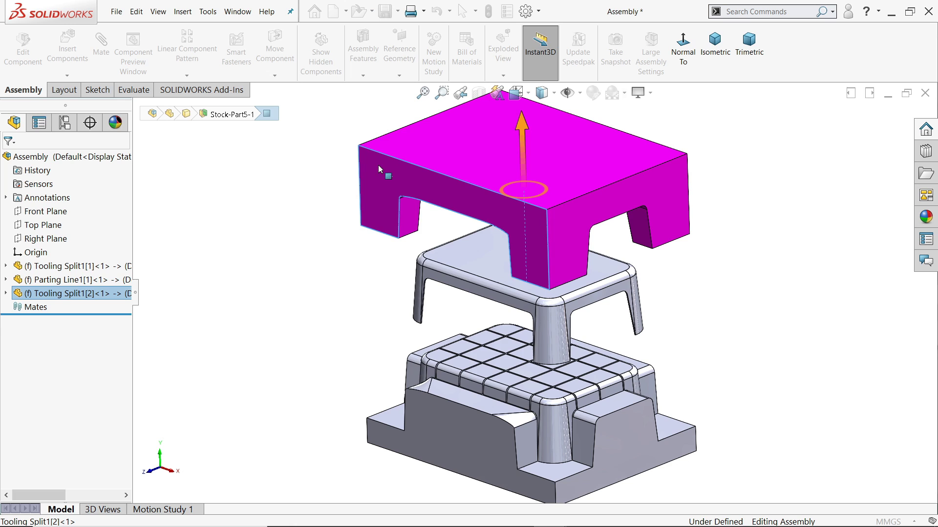
{"action": "right_click", "coordinate": [378, 169]}
{"action": "left_click", "coordinate": [331, 163]}
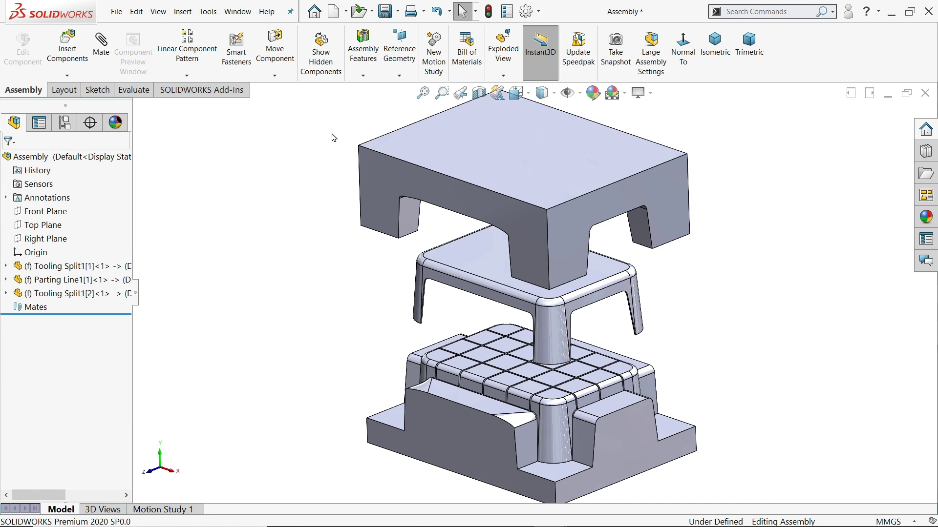
{"action": "left_click", "coordinate": [386, 10]}
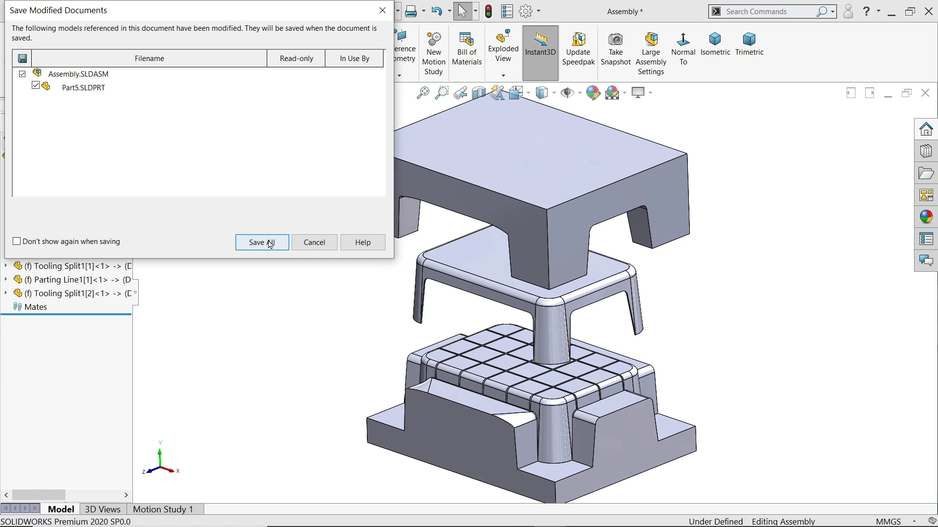
{"action": "left_click", "coordinate": [270, 244]}
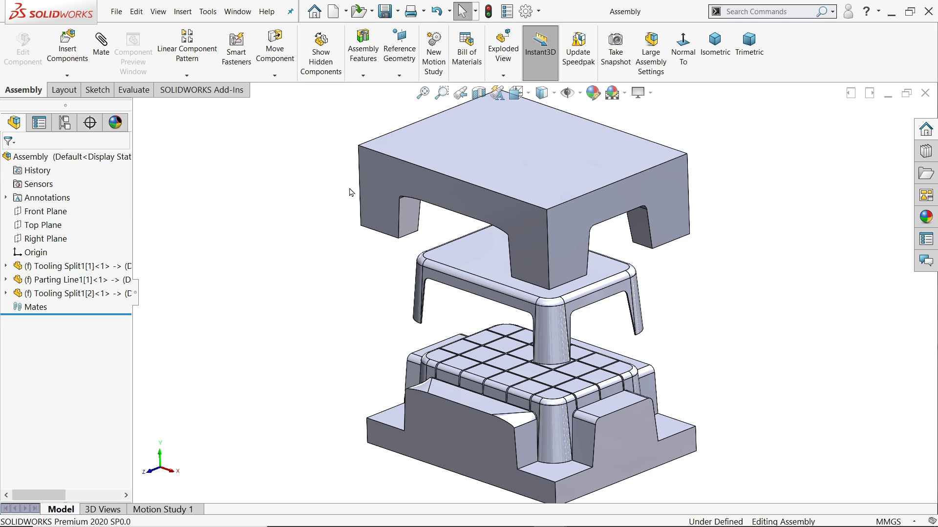
{"action": "left_click", "coordinate": [377, 184]}
{"action": "right_click", "coordinate": [379, 182]}
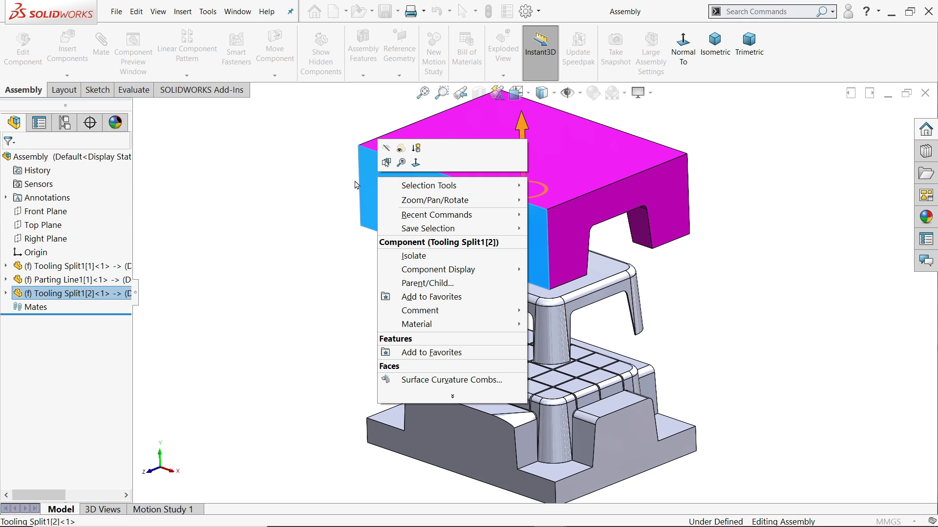
{"action": "left_click", "coordinate": [337, 185]}
Collapse the exploded mold, colour the lower core Tooling Split1[1] orange and save it
{"action": "right_click", "coordinate": [116, 160]}
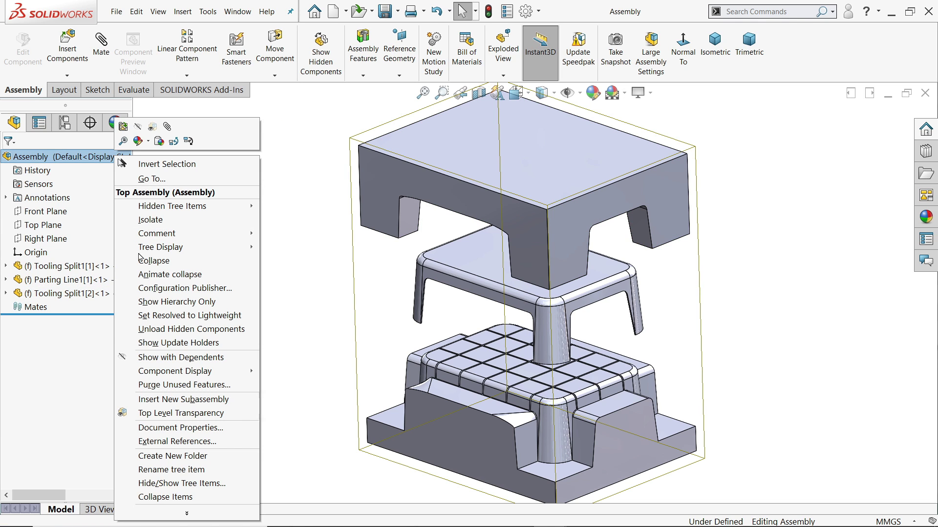
{"action": "left_click", "coordinate": [162, 262]}
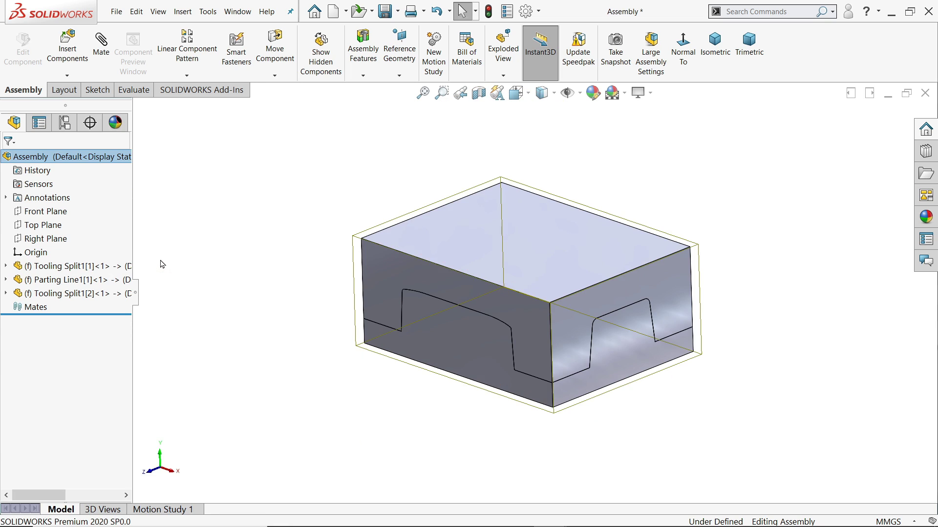
{"action": "right_click", "coordinate": [100, 267]}
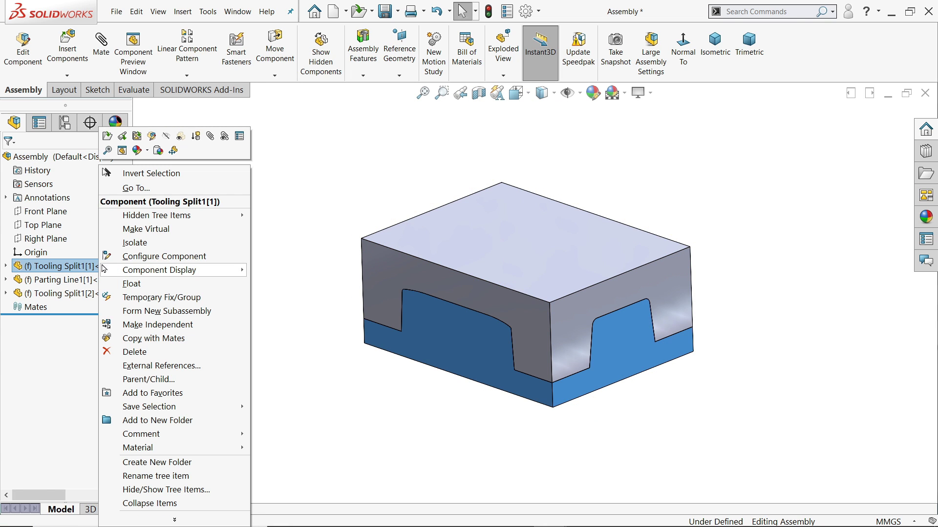
{"action": "left_click", "coordinate": [110, 142]}
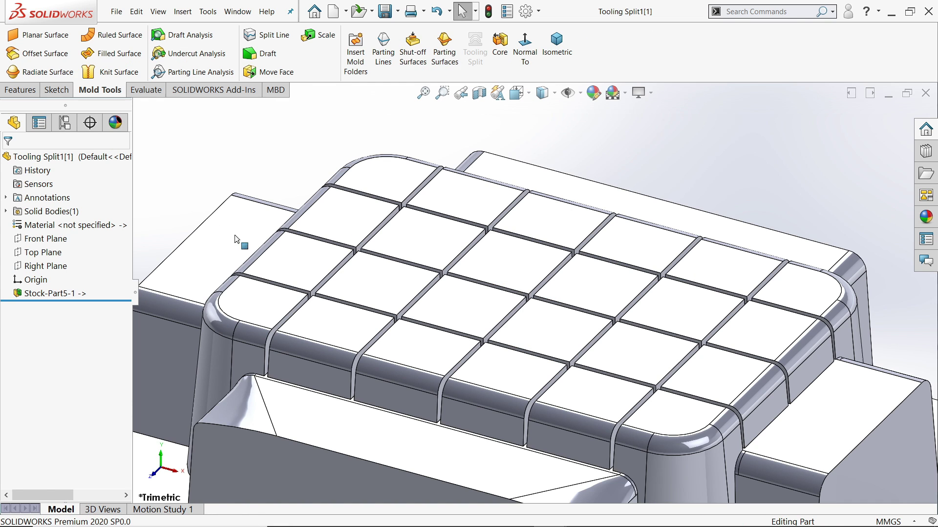
{"action": "scroll", "coordinate": [505, 387], "scroll_direction": "down", "scroll_amount": 3}
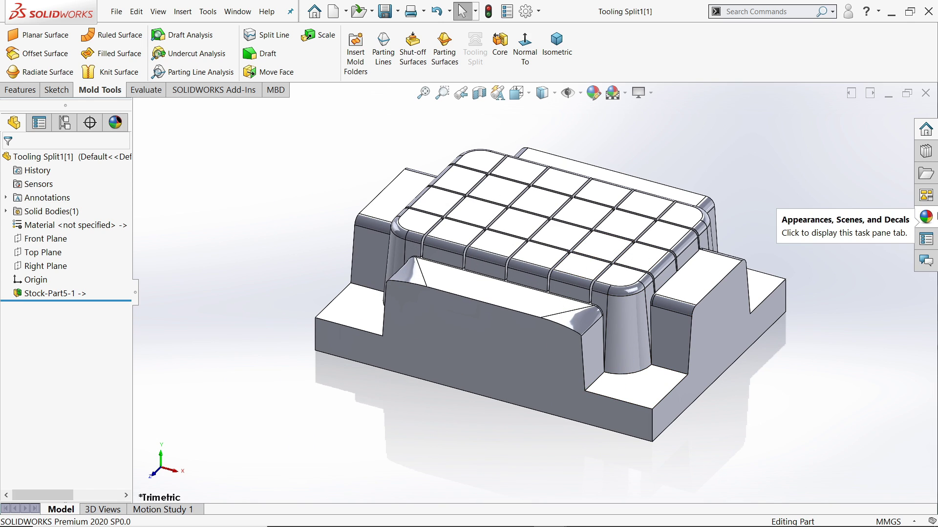
{"action": "left_click", "coordinate": [925, 216]}
{"action": "double_click", "coordinate": [838, 284]}
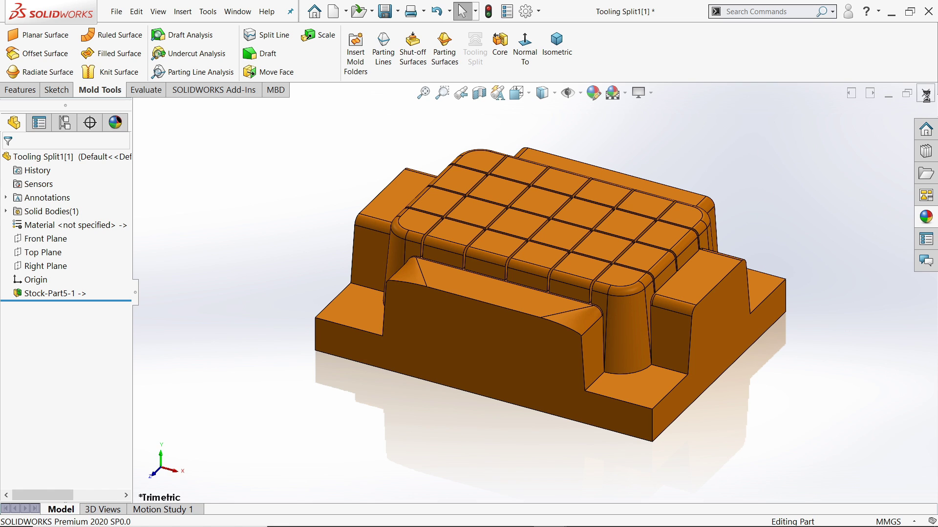
{"action": "left_click", "coordinate": [926, 94]}
{"action": "left_click", "coordinate": [445, 268]}
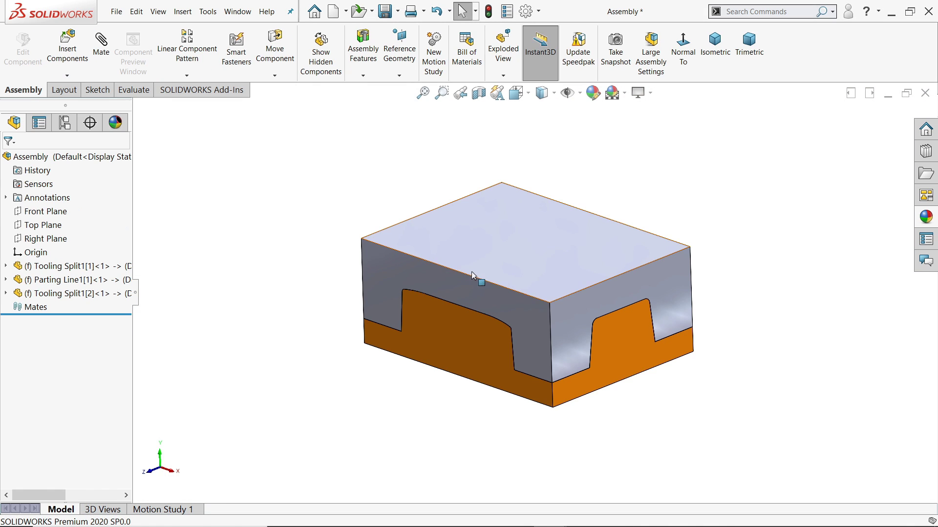
Open the upper cavity Tooling Split1[2] and apply the Yellow appearance
{"action": "left_click", "coordinate": [495, 243]}
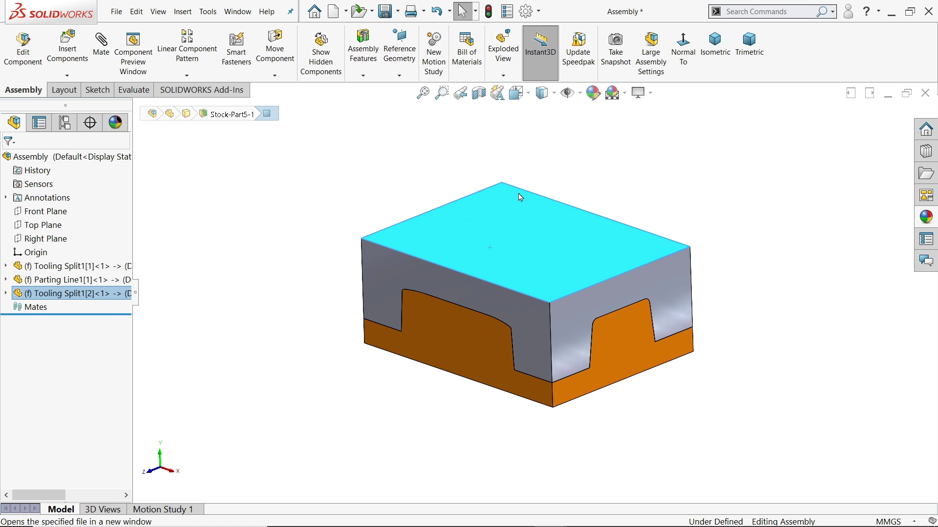
{"action": "left_click", "coordinate": [519, 197]}
{"action": "left_click", "coordinate": [914, 219]}
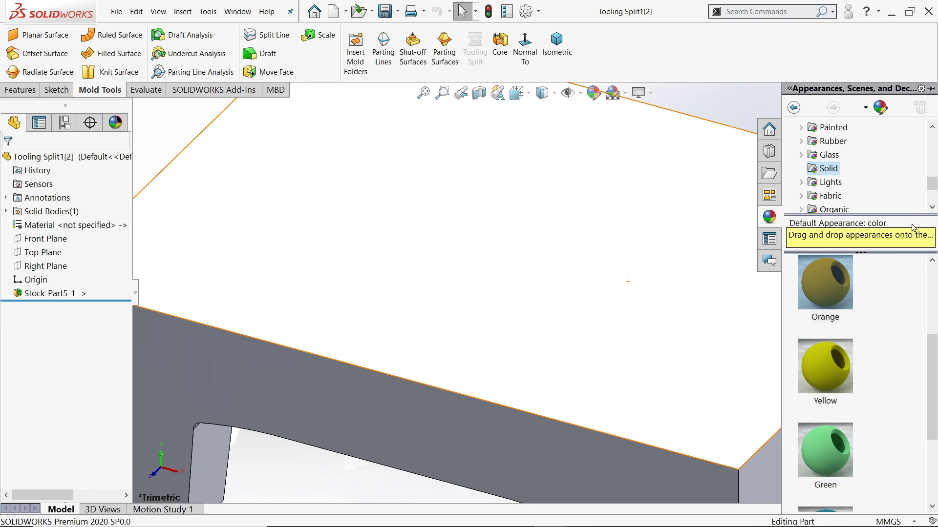
{"action": "left_click_drag", "start_coordinate": [933, 358], "coordinate": [933, 352]}
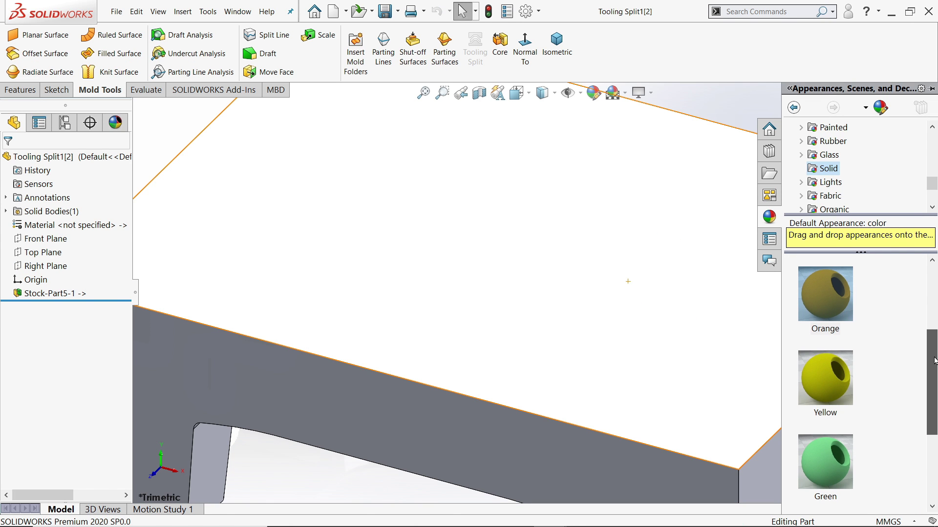
{"action": "double_click", "coordinate": [830, 382]}
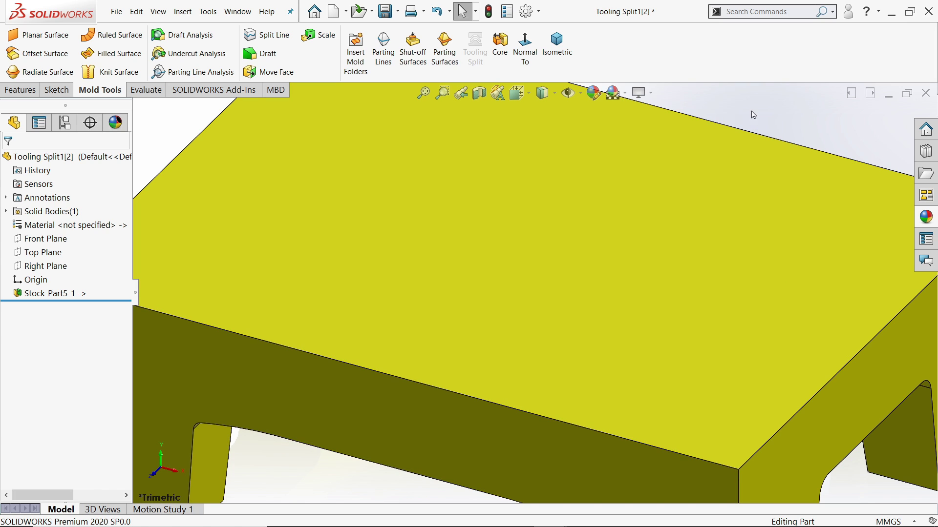
{"action": "left_click", "coordinate": [925, 93]}
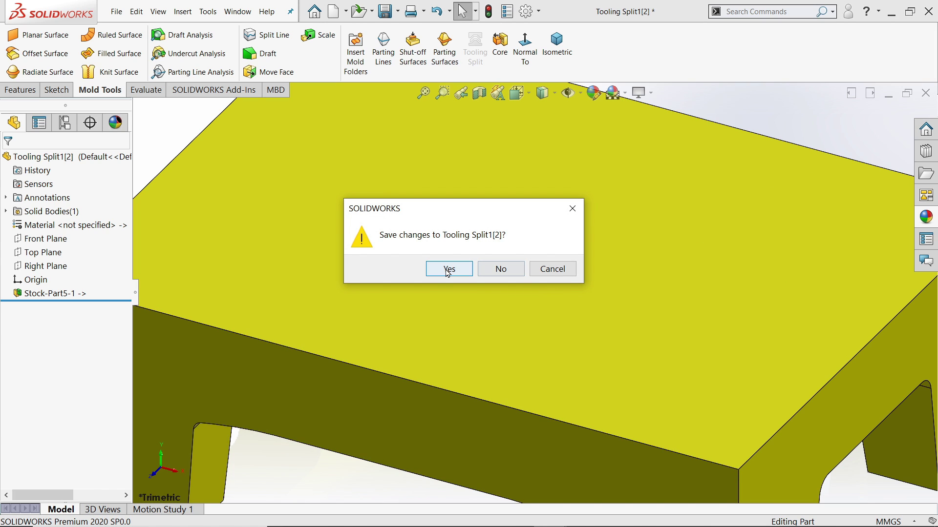
{"action": "left_click", "coordinate": [574, 209]}
{"action": "key", "text": "f"}
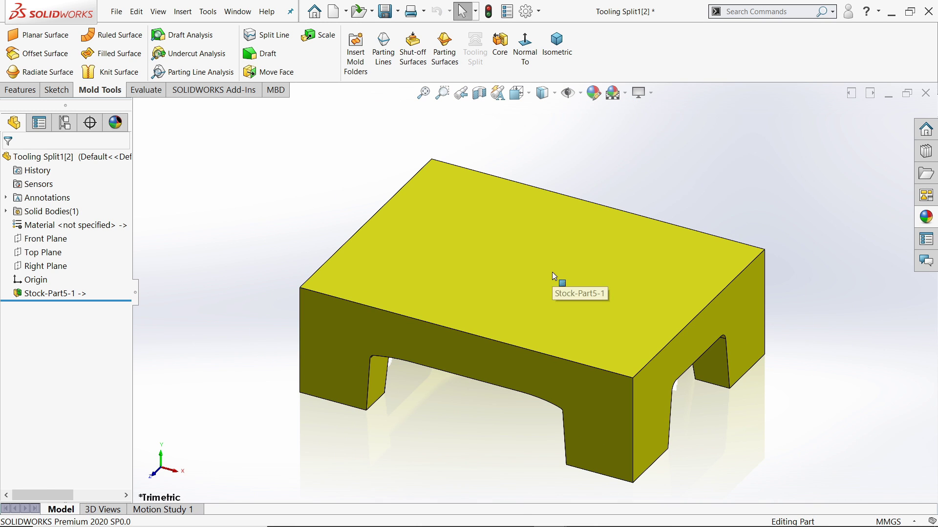
{"action": "mouse_move", "coordinate": [556, 279]}
{"action": "middle_mouse_down"}
{"action": "mouse_move", "coordinate": [565, 128]}
{"action": "mouse_move", "coordinate": [553, 274]}
{"action": "middle_mouse_up"}
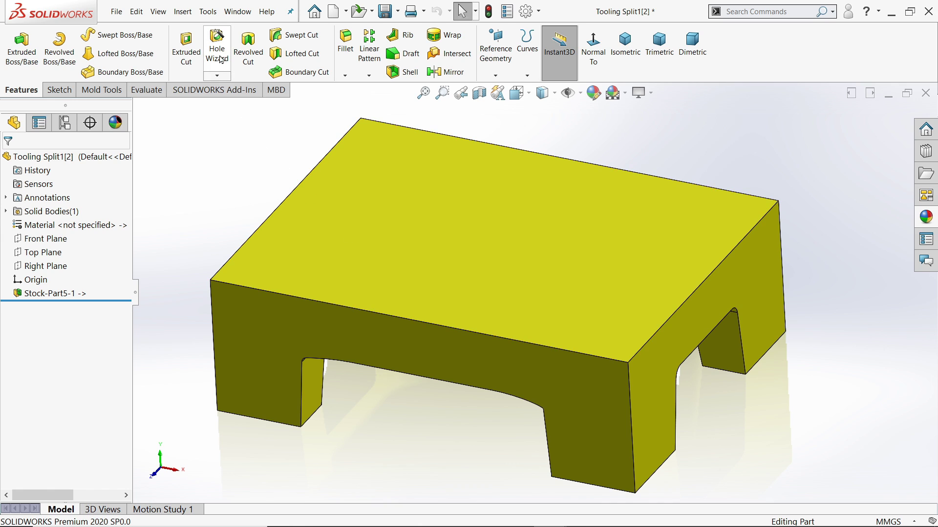
Set up a Hole Wizard counterbored hole with a Blind end condition
{"action": "left_click", "coordinate": [217, 49]}
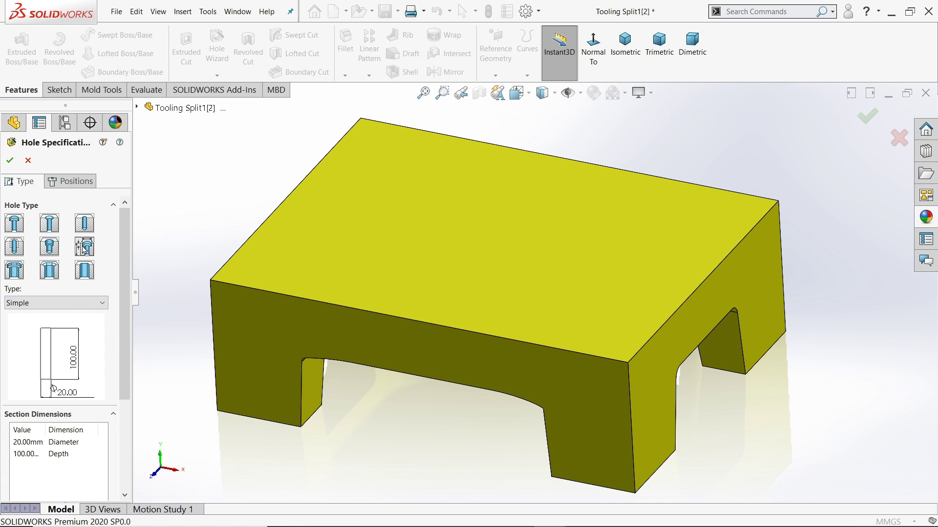
{"action": "left_click", "coordinate": [59, 303]}
{"action": "left_click", "coordinate": [58, 383]}
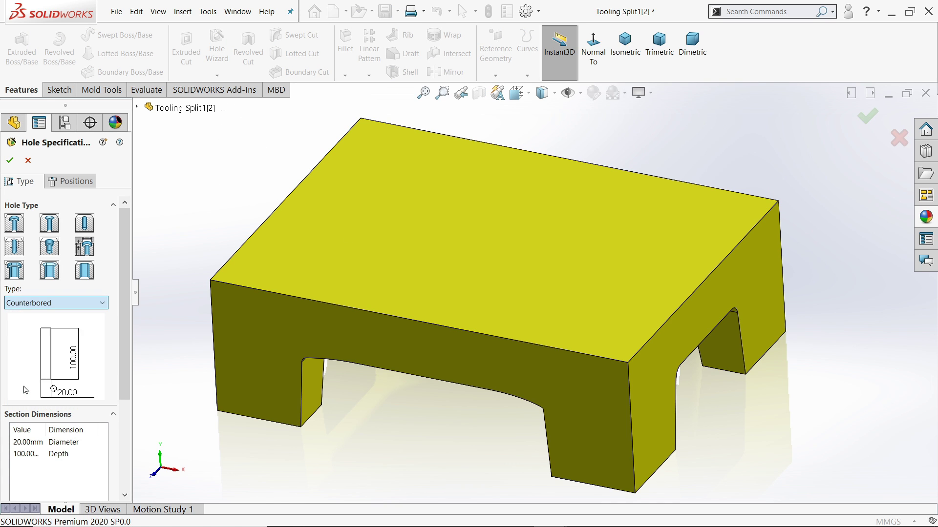
{"action": "scroll", "coordinate": [106, 419], "scroll_direction": "down", "scroll_amount": 3}
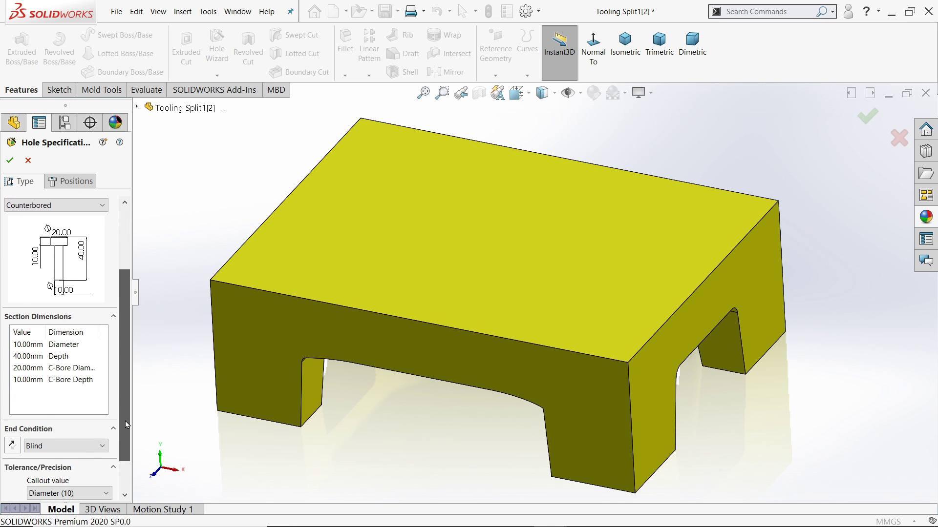
{"action": "left_click", "coordinate": [53, 416]}
{"action": "left_click", "coordinate": [44, 424]}
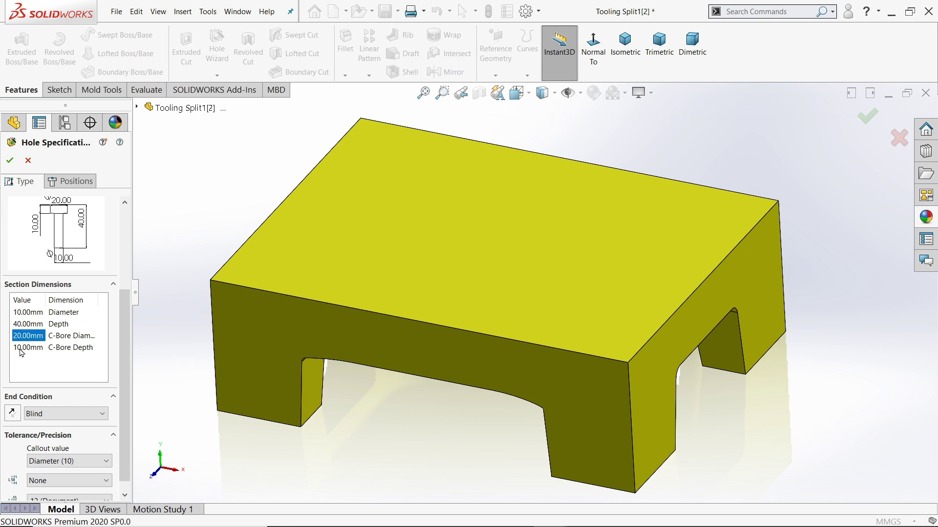
Place the hole at the origin on the cavity's top face, creating Hole2, and save
{"action": "left_click", "coordinate": [78, 183]}
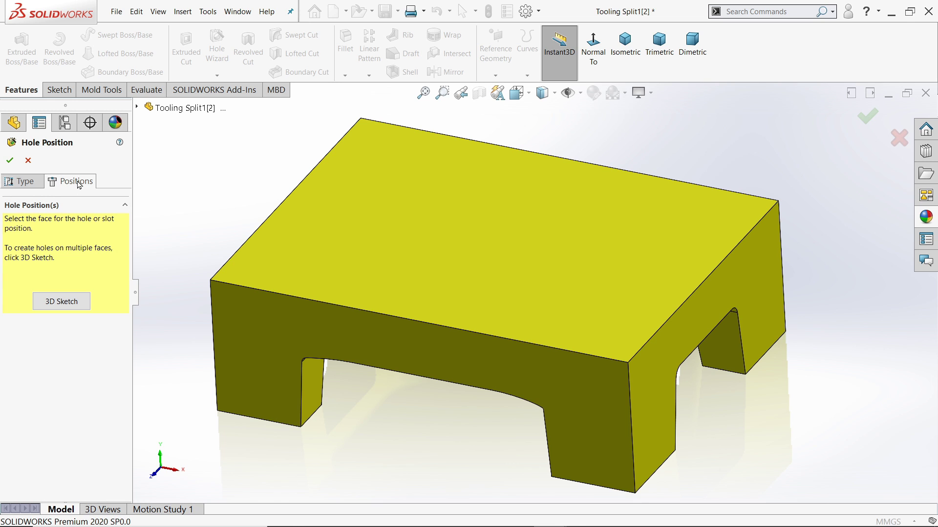
{"action": "left_click", "coordinate": [414, 255]}
{"action": "left_click", "coordinate": [534, 293]}
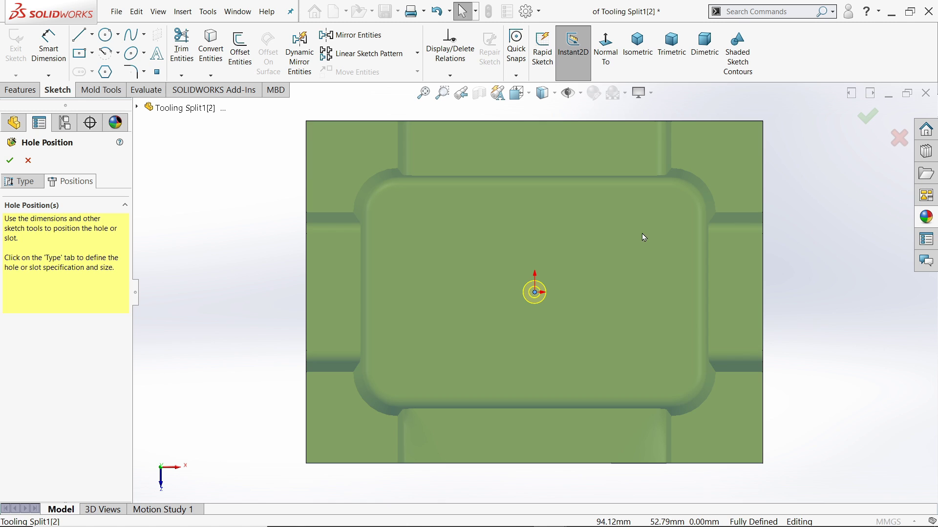
{"action": "middle_click_drag", "start_coordinate": [642, 237], "coordinate": [566, 256]}
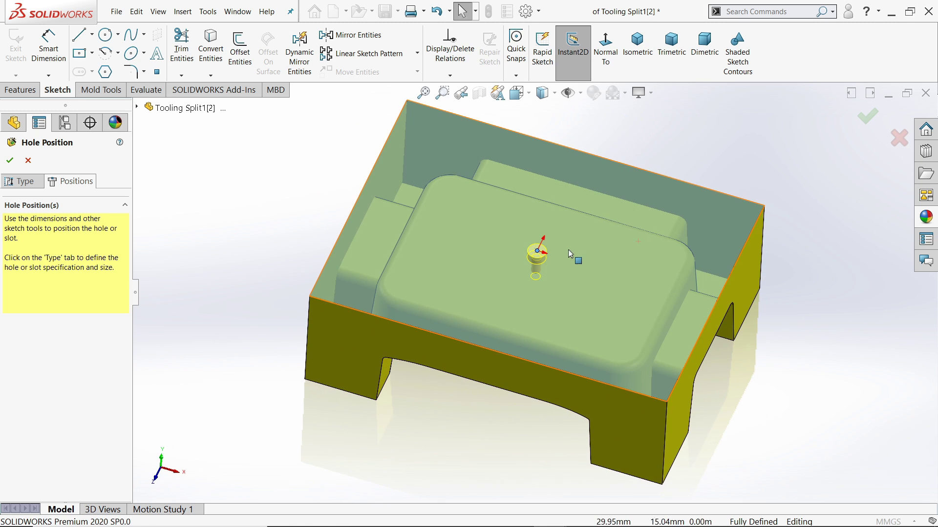
{"action": "scroll", "coordinate": [567, 257], "scroll_direction": "down", "scroll_amount": 5}
{"action": "left_click", "coordinate": [10, 161]}
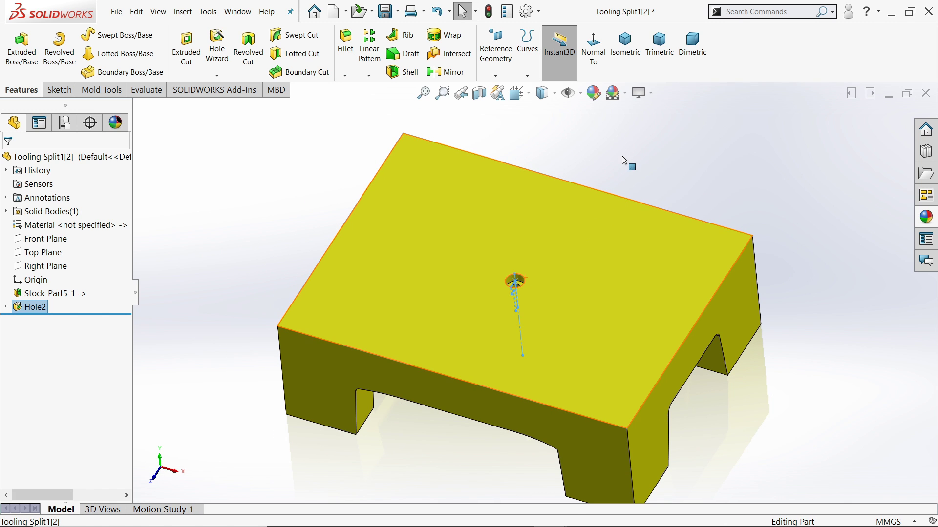
{"action": "middle_click_drag", "start_coordinate": [561, 283], "coordinate": [550, 236]}
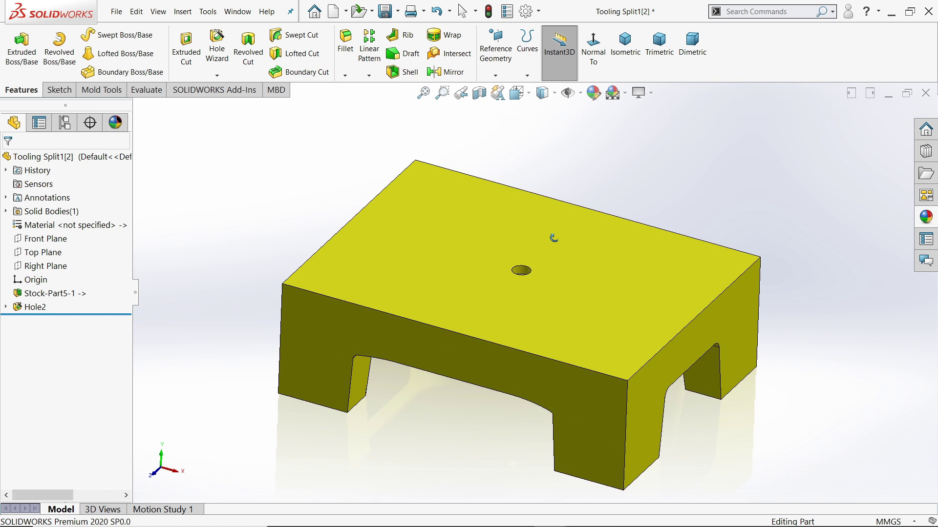
{"action": "left_click", "coordinate": [384, 14]}
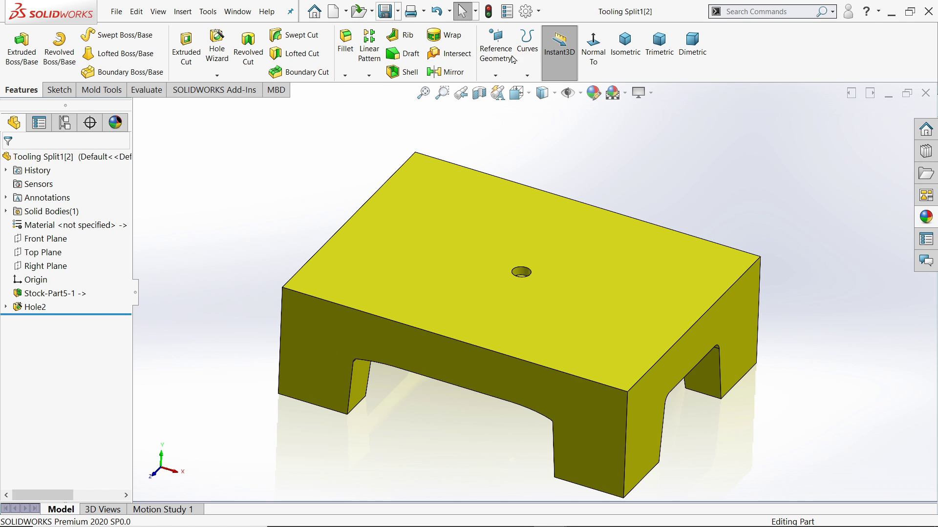
Open the Parting Line1 stool part, apply the Green appearance, and save it on closing
{"action": "left_click", "coordinate": [925, 92]}
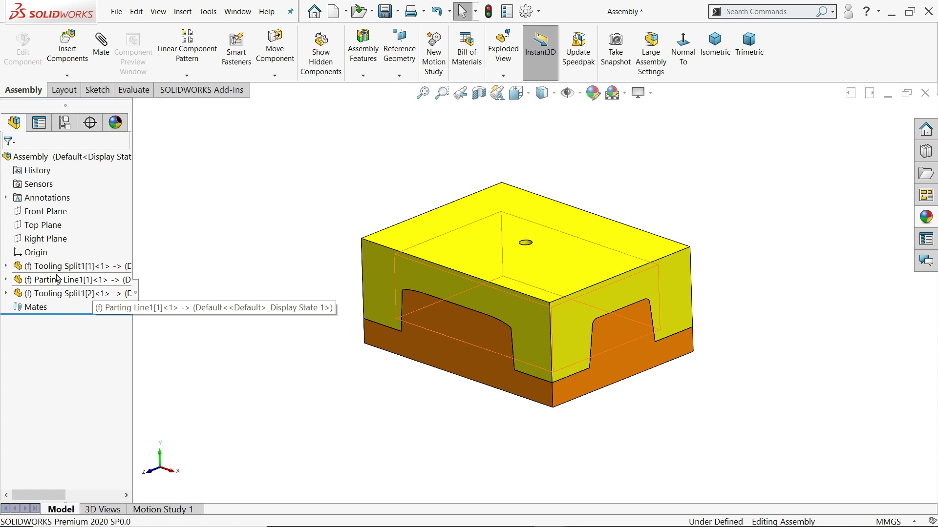
{"action": "left_click", "coordinate": [58, 282]}
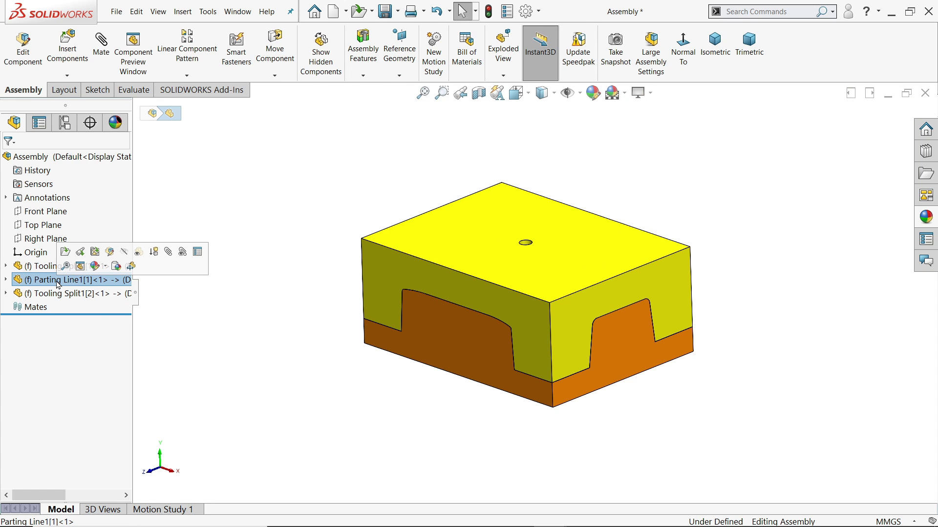
{"action": "left_click", "coordinate": [66, 252]}
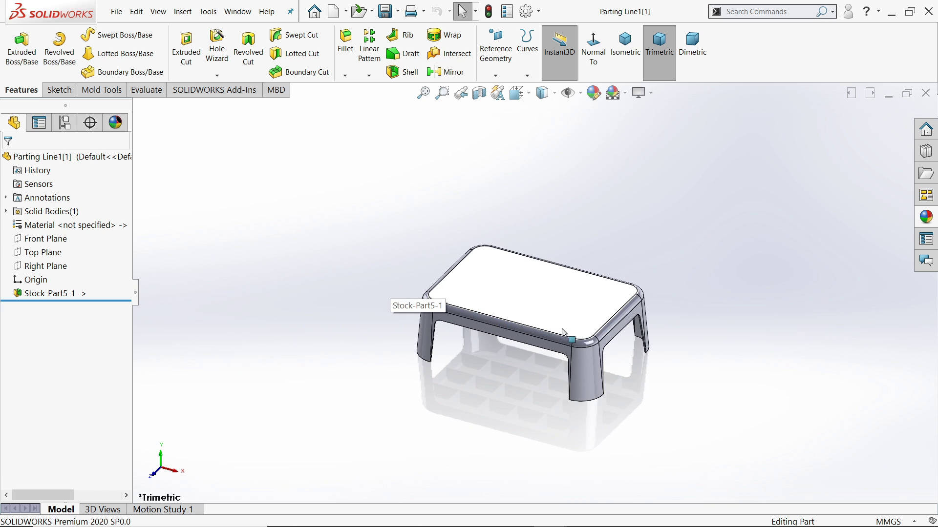
{"action": "left_click", "coordinate": [926, 217]}
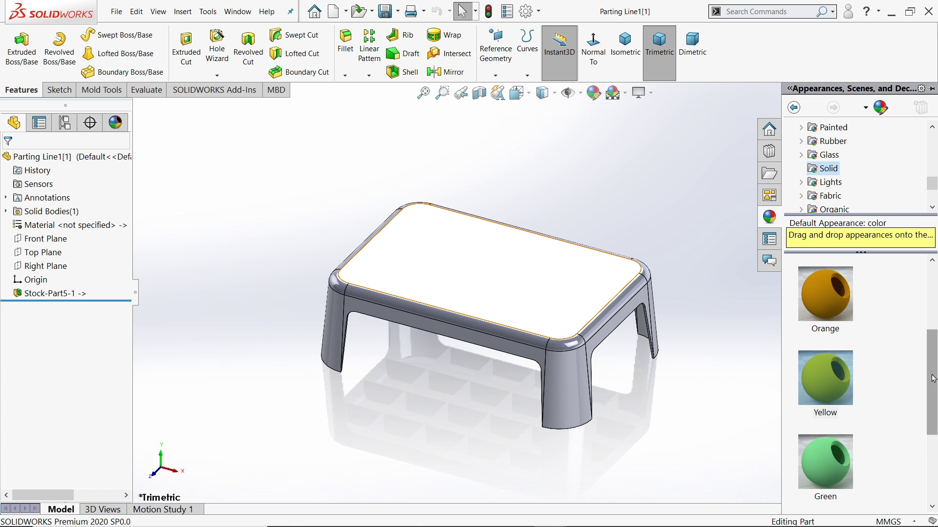
{"action": "scroll", "coordinate": [868, 414], "scroll_direction": "down", "scroll_amount": 2}
{"action": "double_click", "coordinate": [825, 384]}
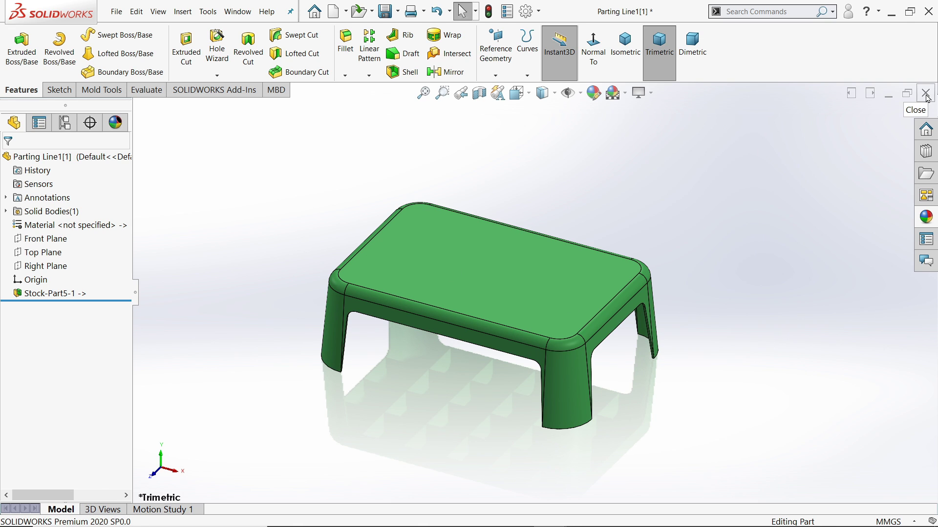
{"action": "left_click", "coordinate": [926, 96]}
{"action": "left_click", "coordinate": [457, 275]}
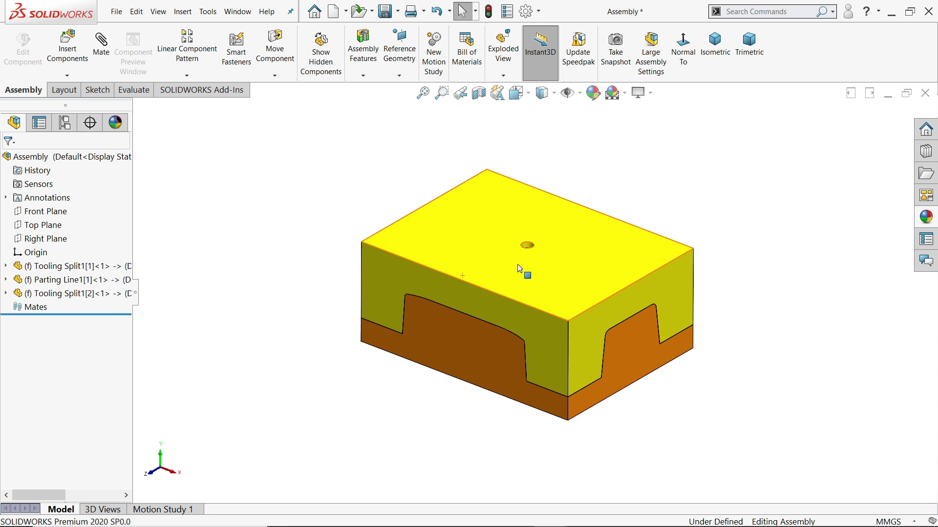
Move the yellow cavity up and the orange core down in two explode steps
{"action": "left_click", "coordinate": [502, 57]}
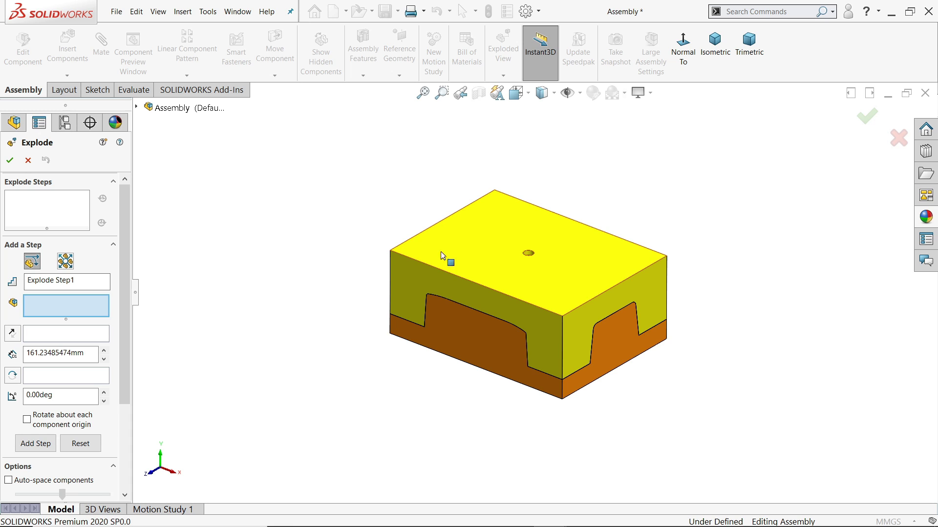
{"action": "left_click", "coordinate": [498, 248]}
{"action": "left_click_drag", "start_coordinate": [529, 228], "coordinate": [537, 126]}
{"action": "left_click", "coordinate": [39, 456]}
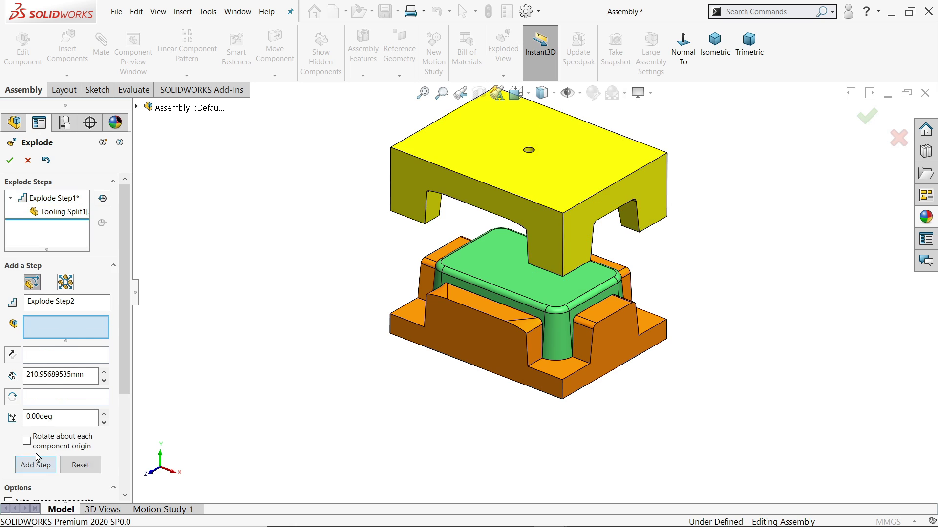
{"action": "left_click", "coordinate": [518, 369]}
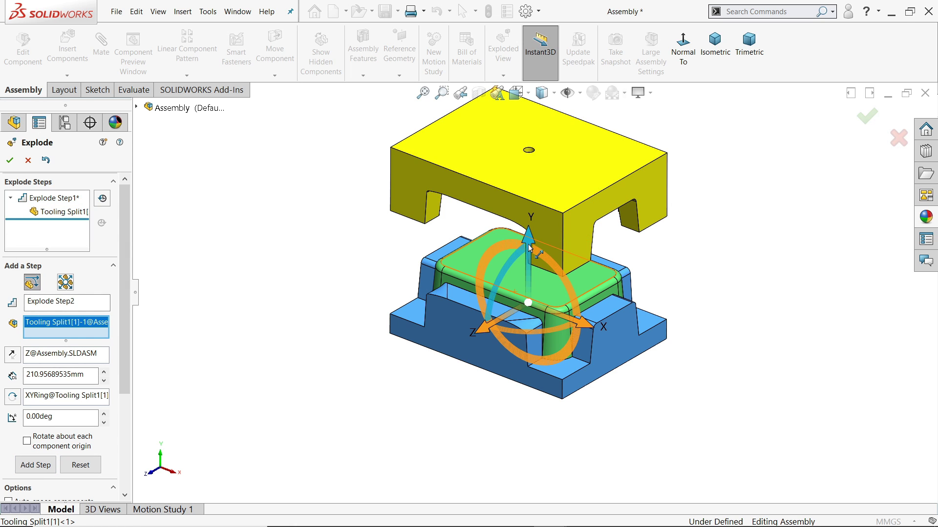
{"action": "left_click_drag", "start_coordinate": [529, 253], "coordinate": [526, 337]}
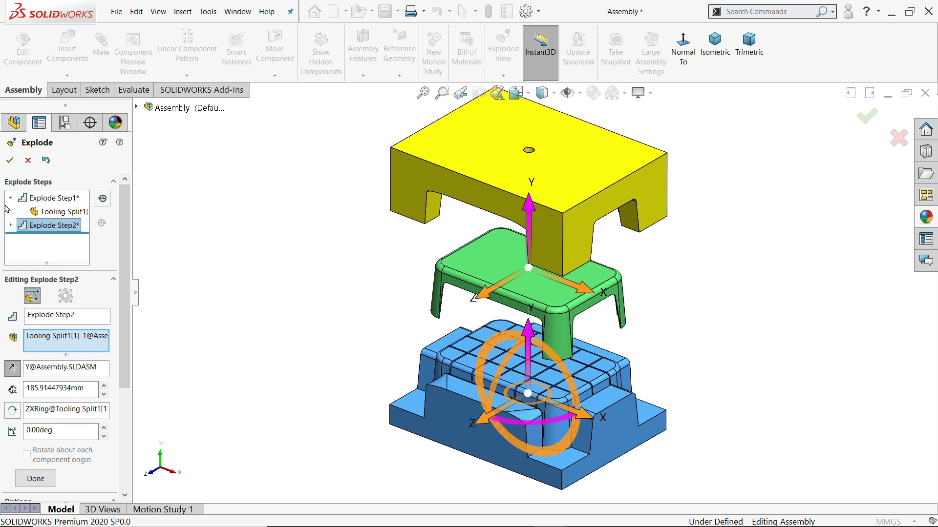
{"action": "left_click", "coordinate": [30, 475]}
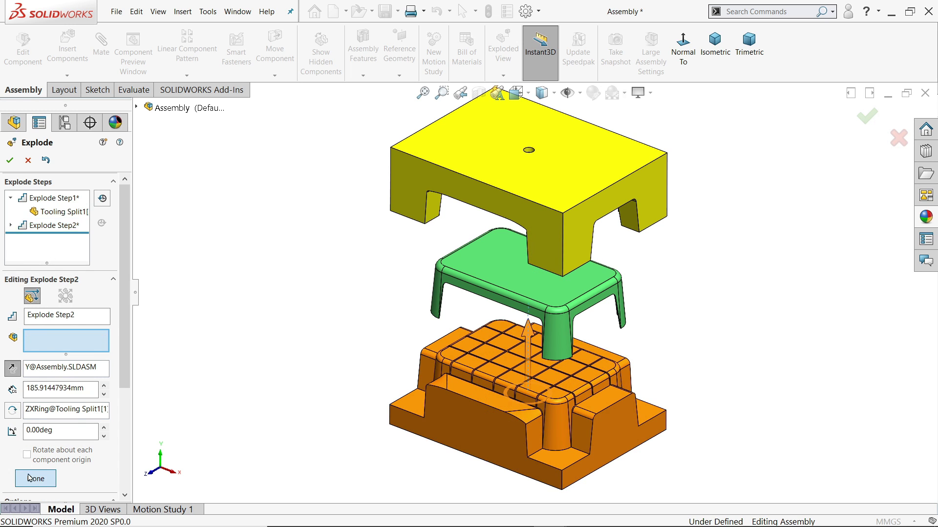
{"action": "left_click", "coordinate": [9, 161]}
{"action": "middle_click_drag", "start_coordinate": [289, 201], "coordinate": [488, 176]}
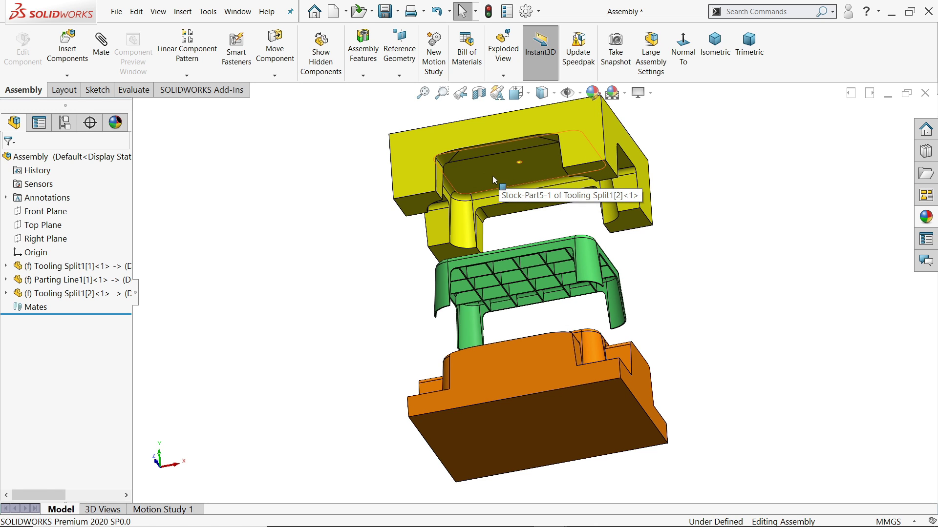
Orbit around the exploded mold, then play the assembly's Animate collapse
{"action": "middle_click_drag", "start_coordinate": [489, 179], "coordinate": [491, 332]}
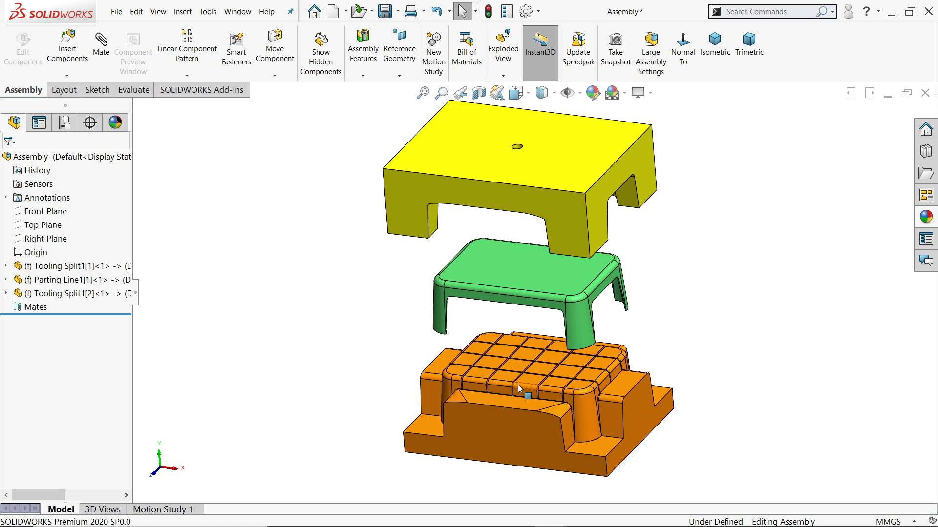
{"action": "middle_click_drag", "start_coordinate": [512, 275], "coordinate": [493, 283]}
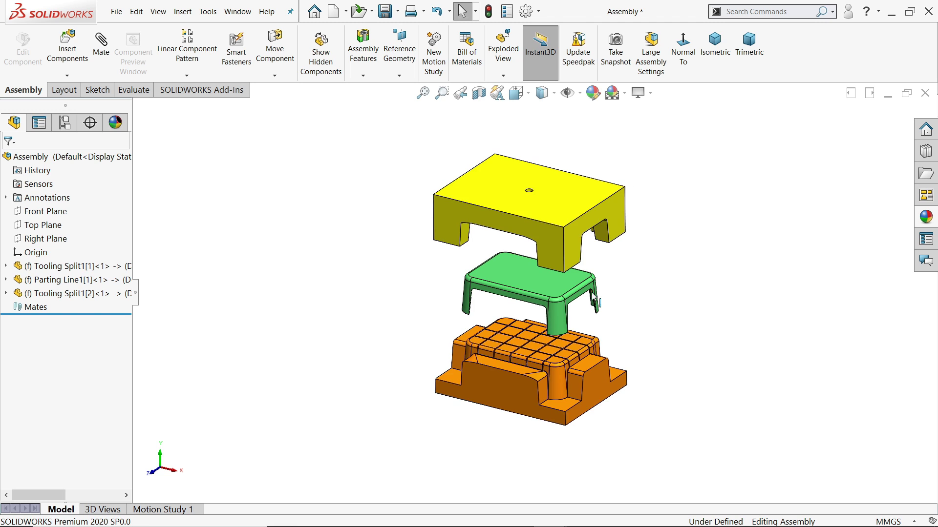
{"action": "mouse_move", "coordinate": [628, 295]}
{"action": "middle_mouse_down"}
{"action": "mouse_move", "coordinate": [628, 254]}
{"action": "mouse_move", "coordinate": [628, 296]}
{"action": "mouse_move", "coordinate": [624, 279]}
{"action": "middle_mouse_up"}
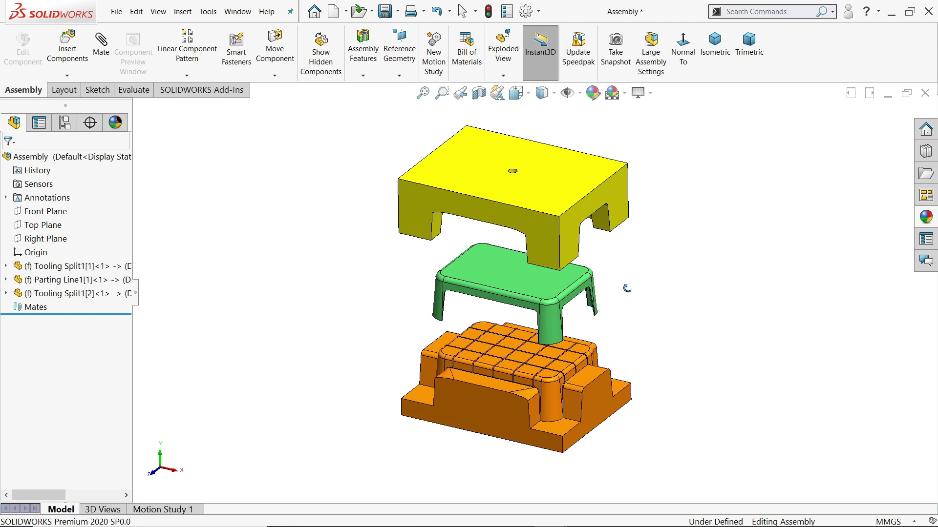
{"action": "right_click", "coordinate": [77, 157]}
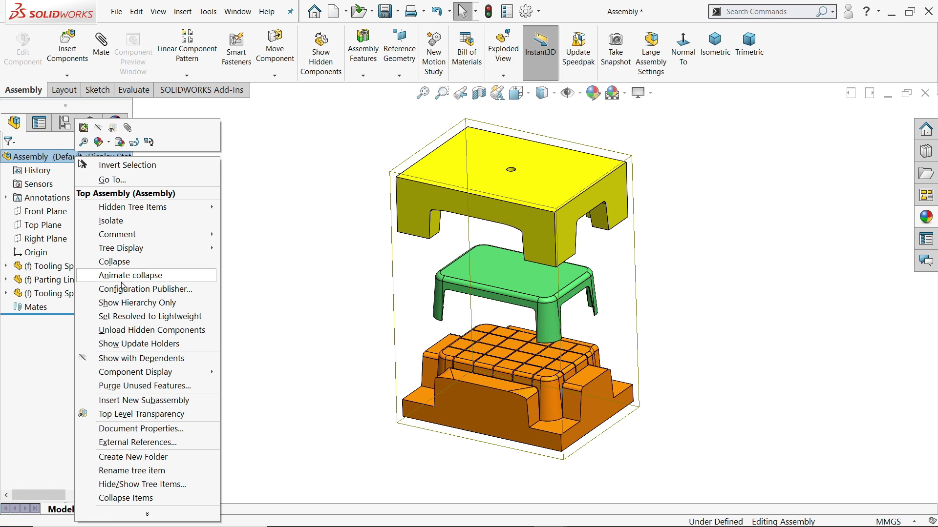
{"action": "left_click", "coordinate": [123, 276]}
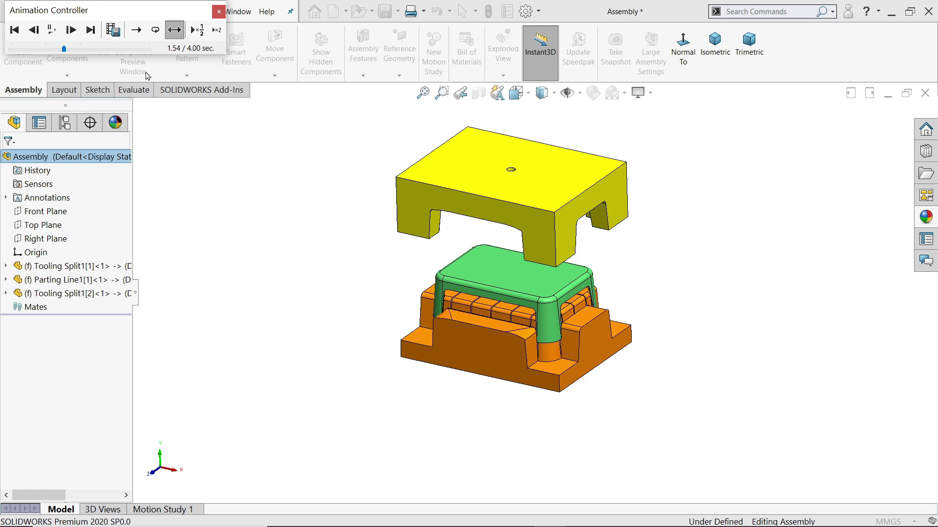